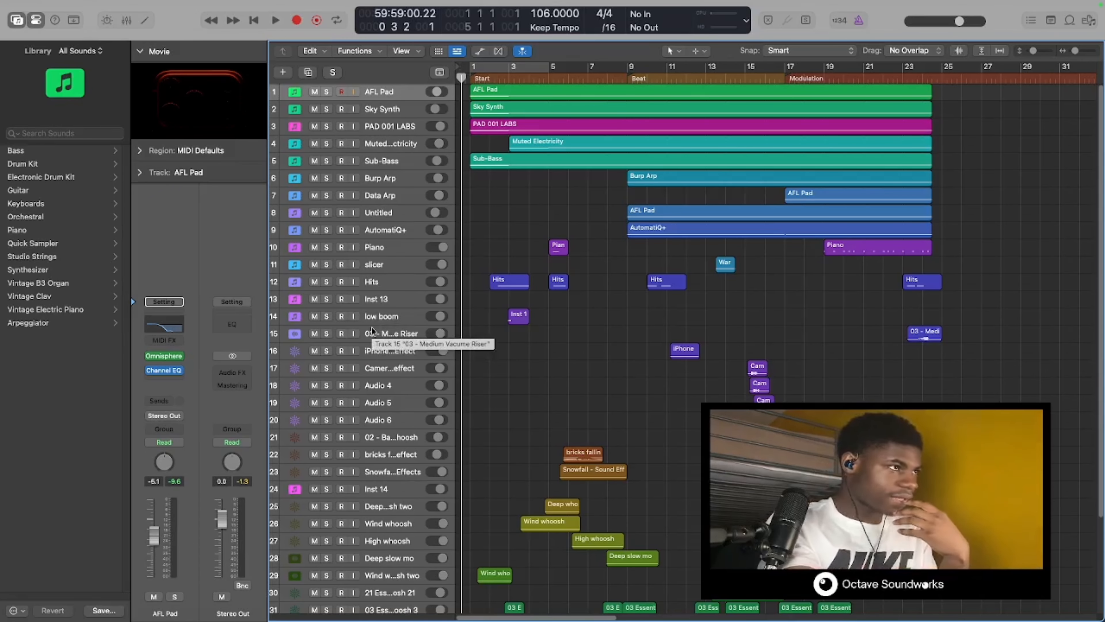
- Play the project's opening bars with the movie in an enlarged floating window, stop playback and close the movie window
{"action": "scroll", "coordinate": [357, 474], "scroll_direction": "down", "scroll_amount": 5}
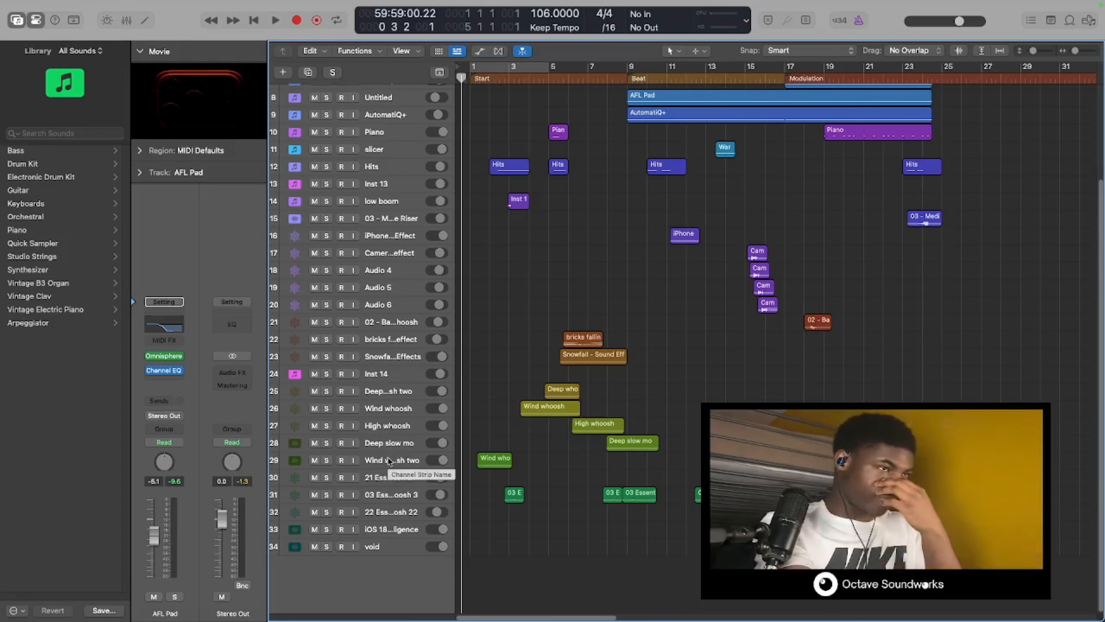
{"action": "scroll", "coordinate": [692, 361], "scroll_direction": "up", "scroll_amount": 5}
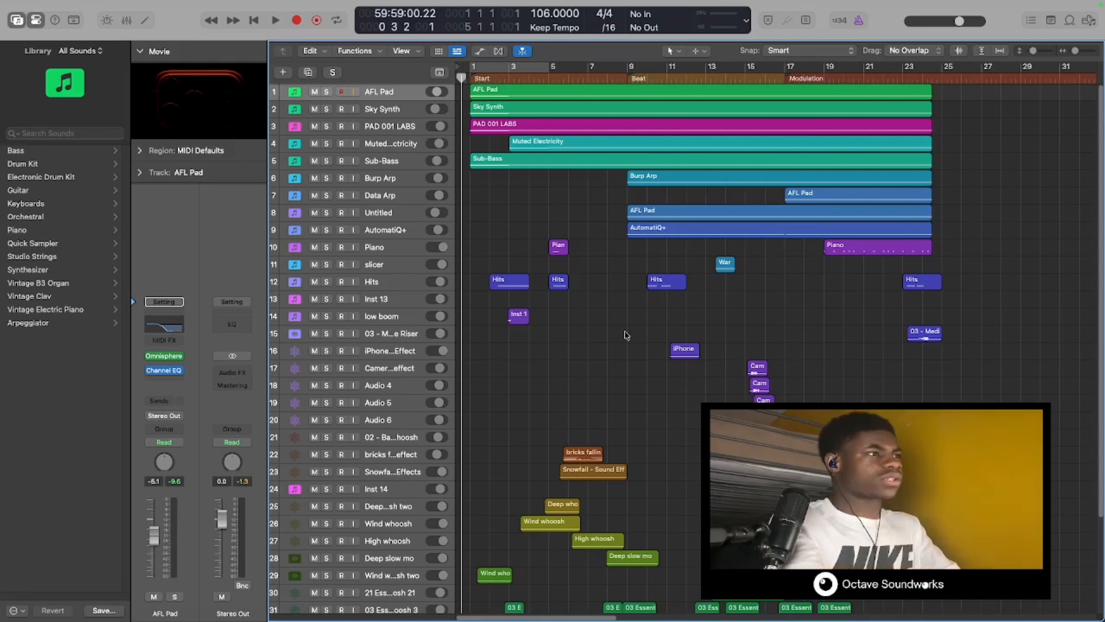
{"action": "key", "text": "space"}
{"action": "double_click", "coordinate": [194, 124]}
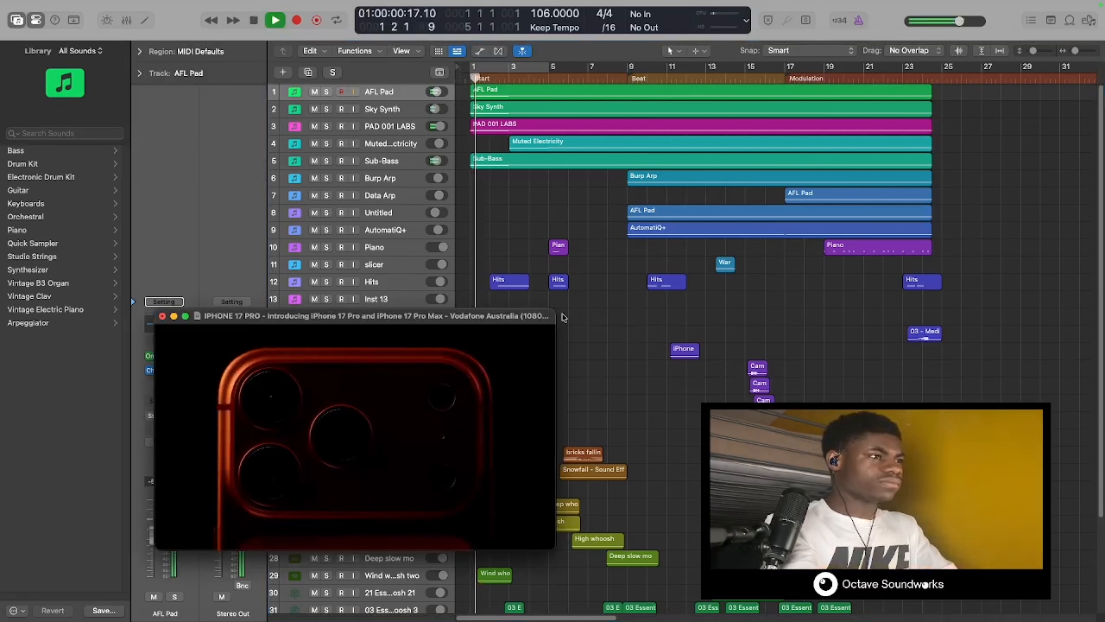
{"action": "left_click_drag", "start_coordinate": [569, 296], "coordinate": [879, 209]}
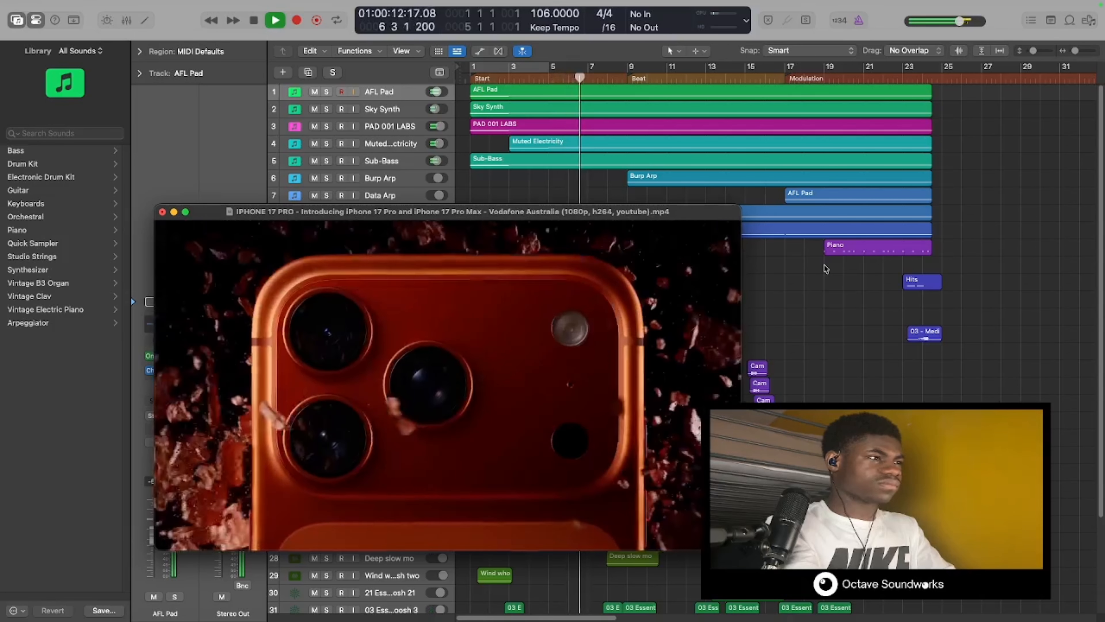
{"action": "key", "text": "space"}
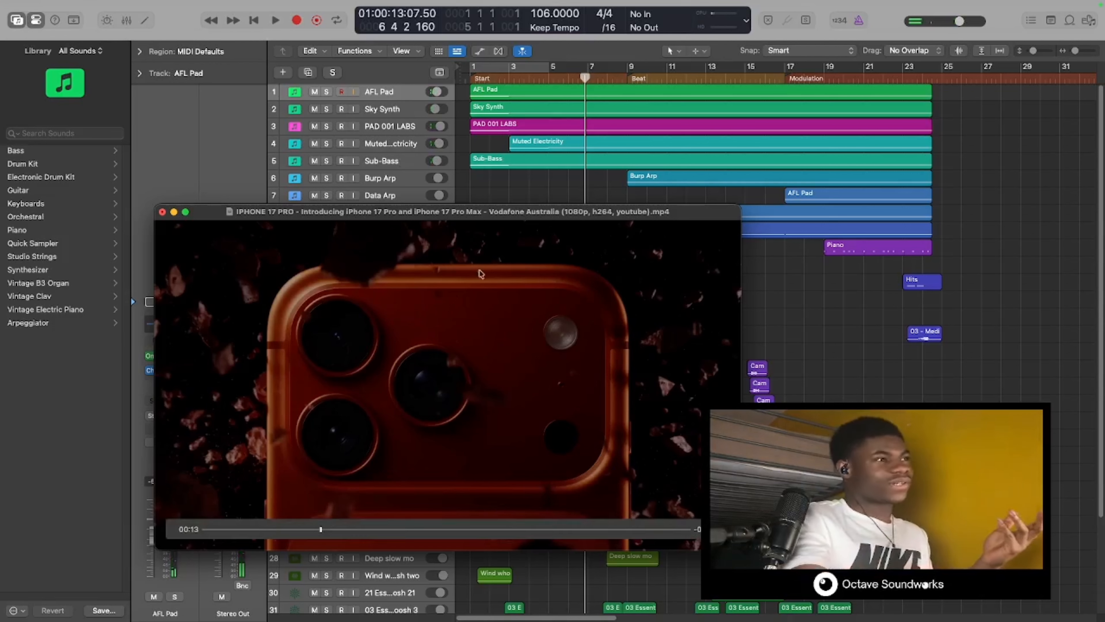
{"action": "left_click", "coordinate": [162, 212]}
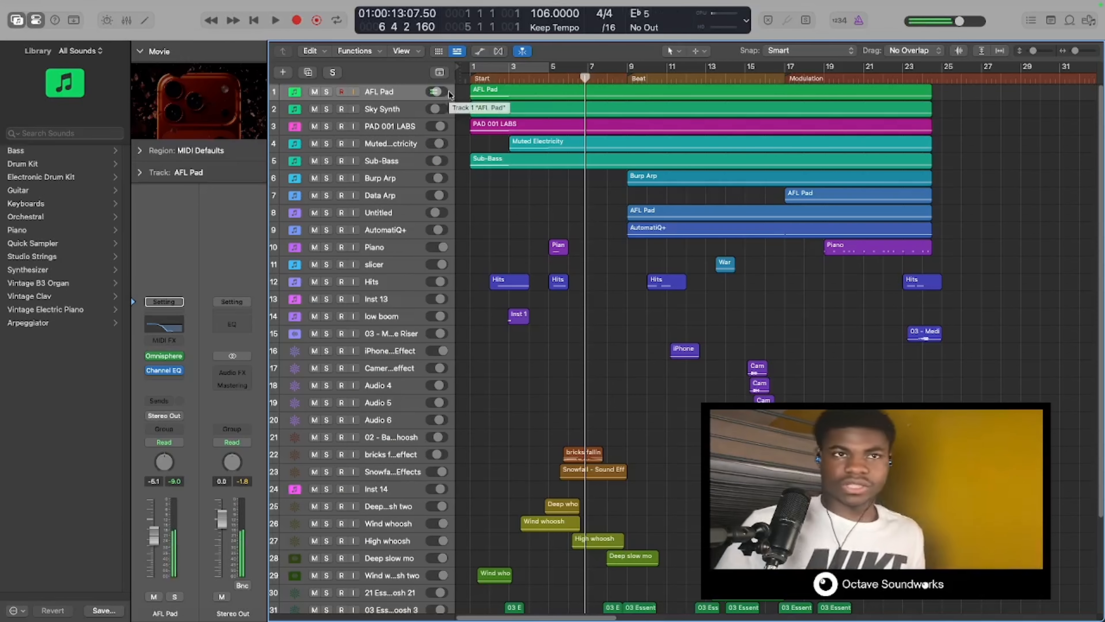
- Inspect the AFL Pad track's Omnisphere instrument and its Channel EQ settings, closing each plug-in window
{"action": "left_click_drag", "start_coordinate": [585, 78], "coordinate": [557, 78]}
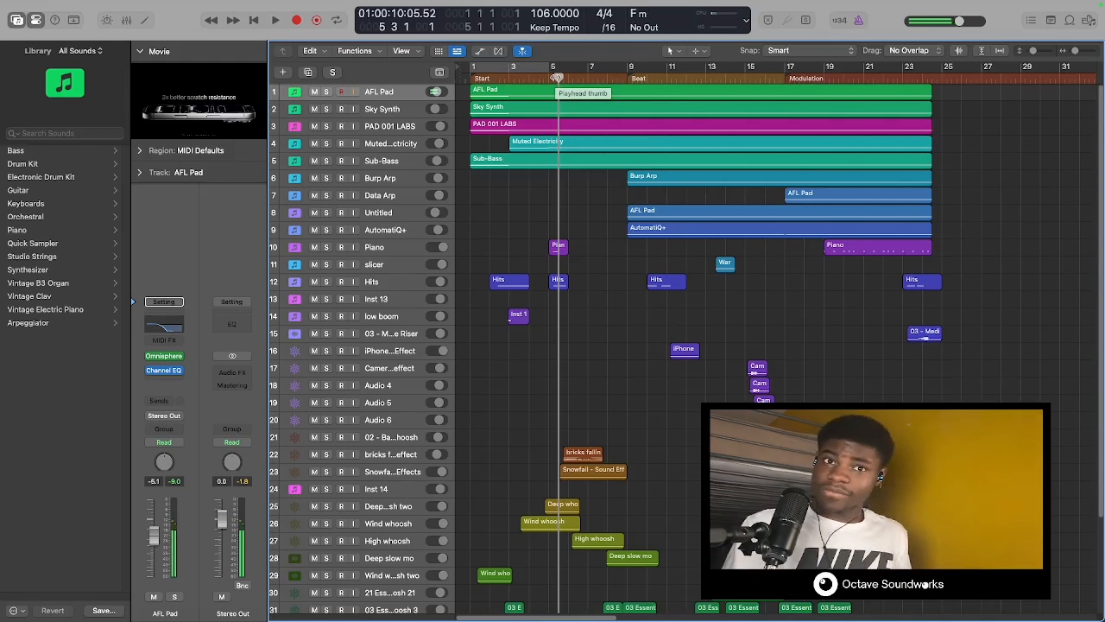
{"action": "left_click", "coordinate": [380, 91]}
{"action": "left_click", "coordinate": [164, 356]}
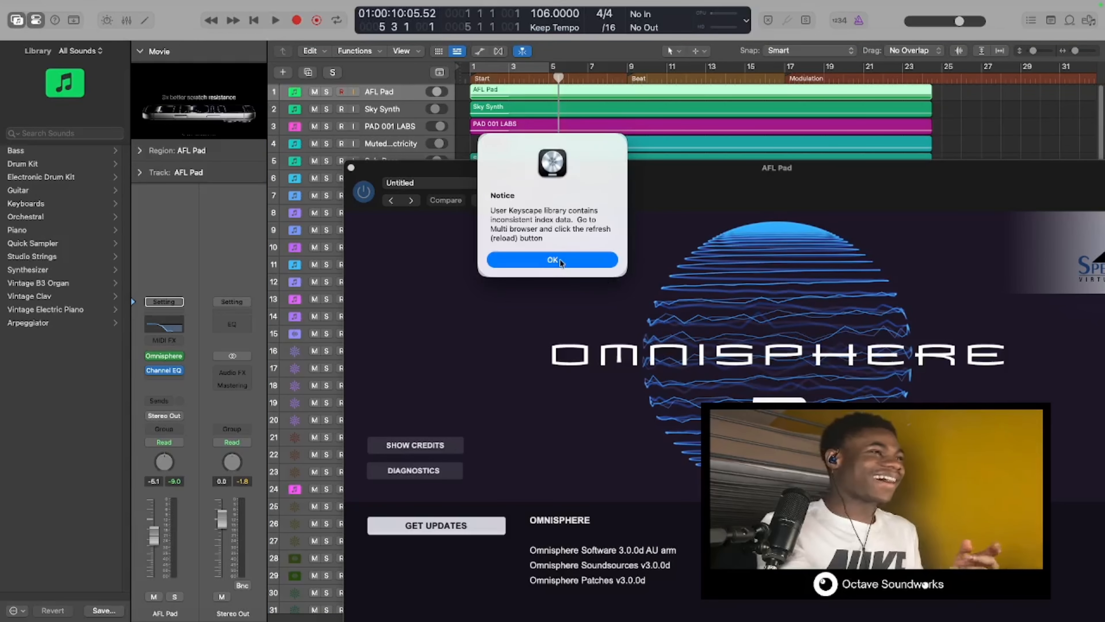
{"action": "left_click", "coordinate": [600, 260]}
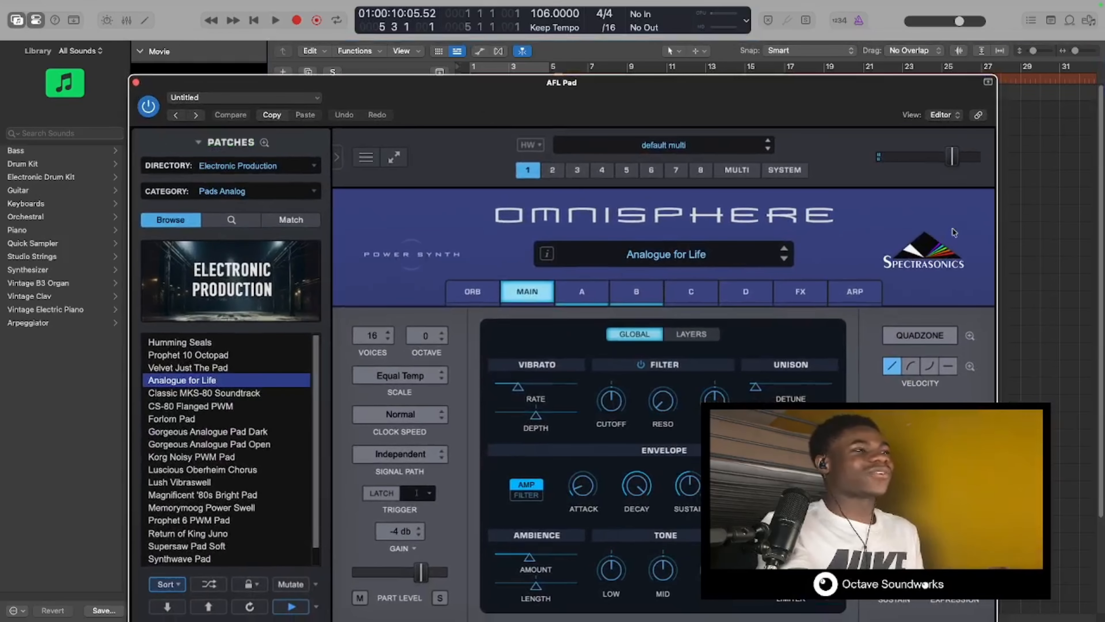
{"action": "left_click", "coordinate": [135, 83]}
{"action": "left_click", "coordinate": [163, 370]}
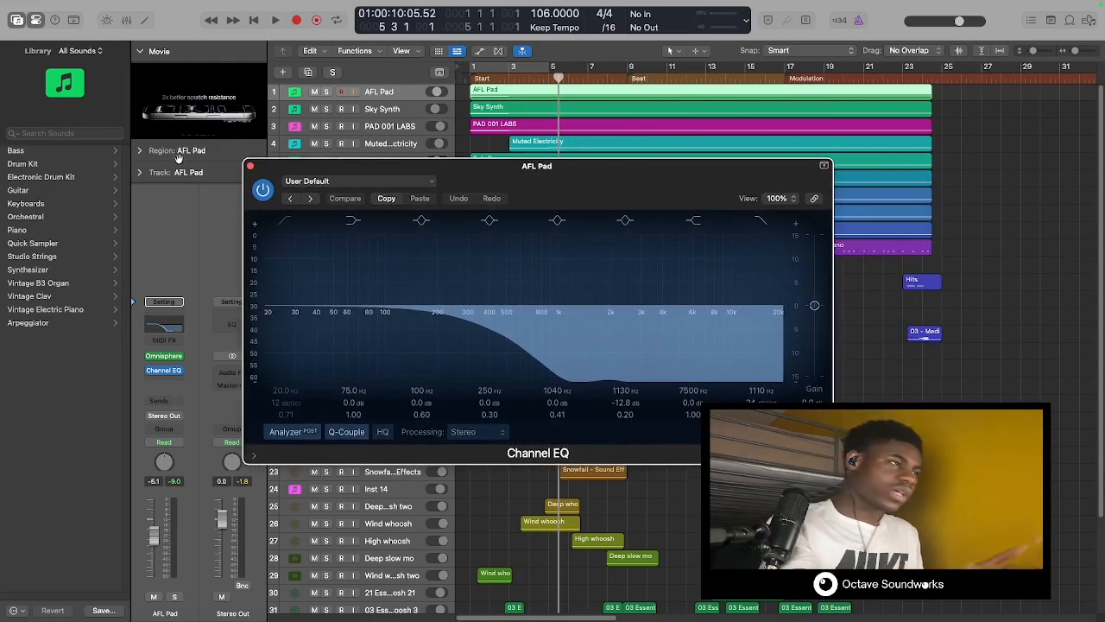
{"action": "left_click", "coordinate": [251, 166]}
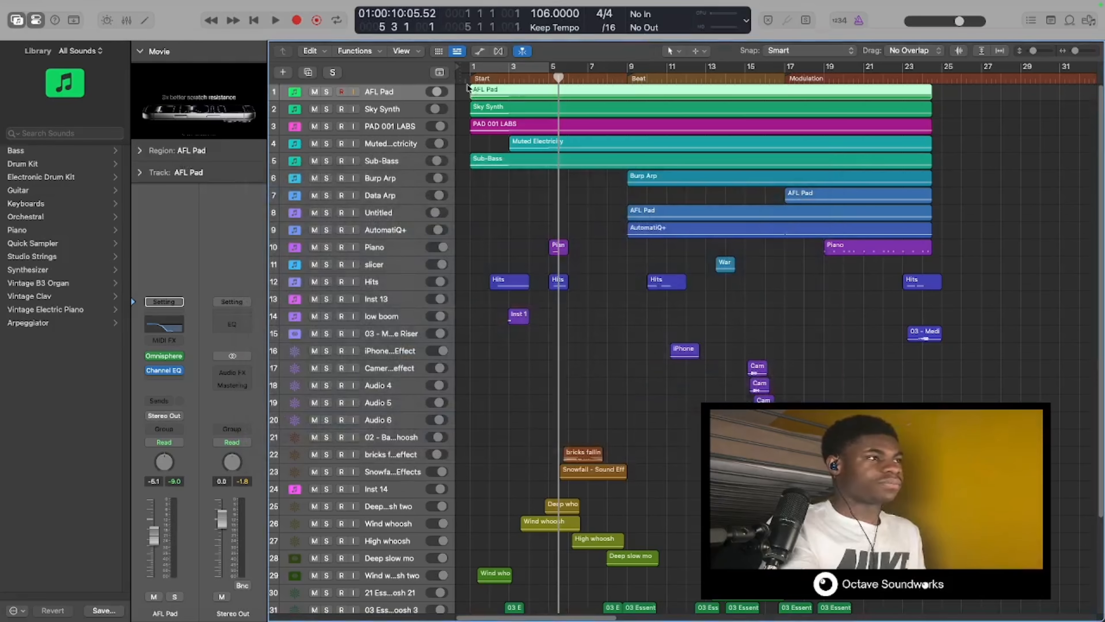
- Solo the AFL Pad and Sky Synth tracks and play them from the project start alongside a smaller floating movie window
{"action": "key", "text": "Return"}
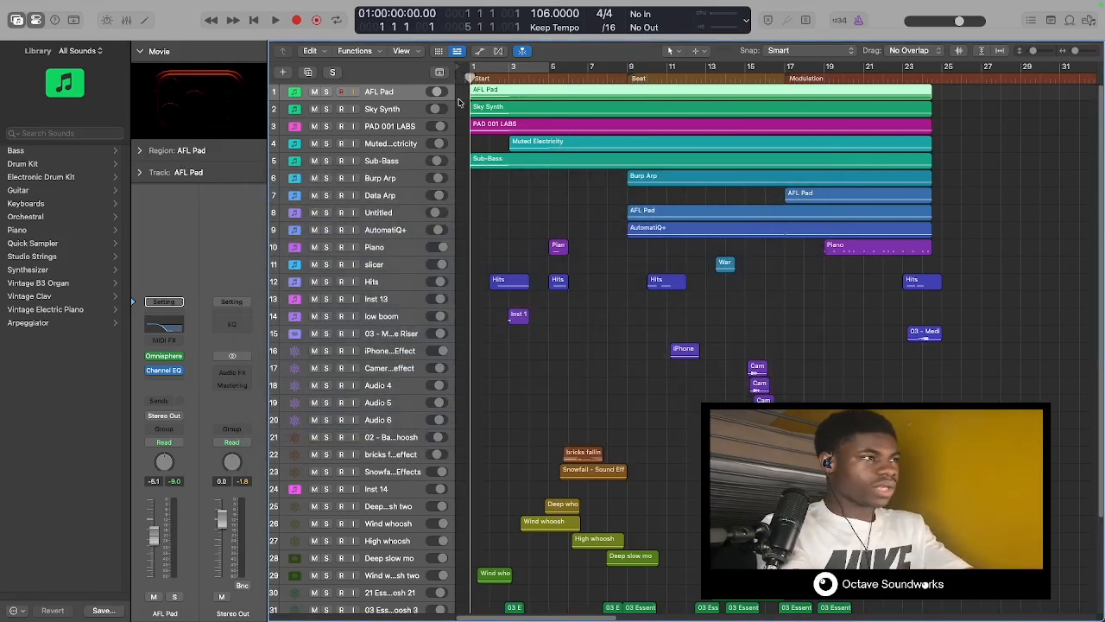
{"action": "left_click", "coordinate": [412, 111]}
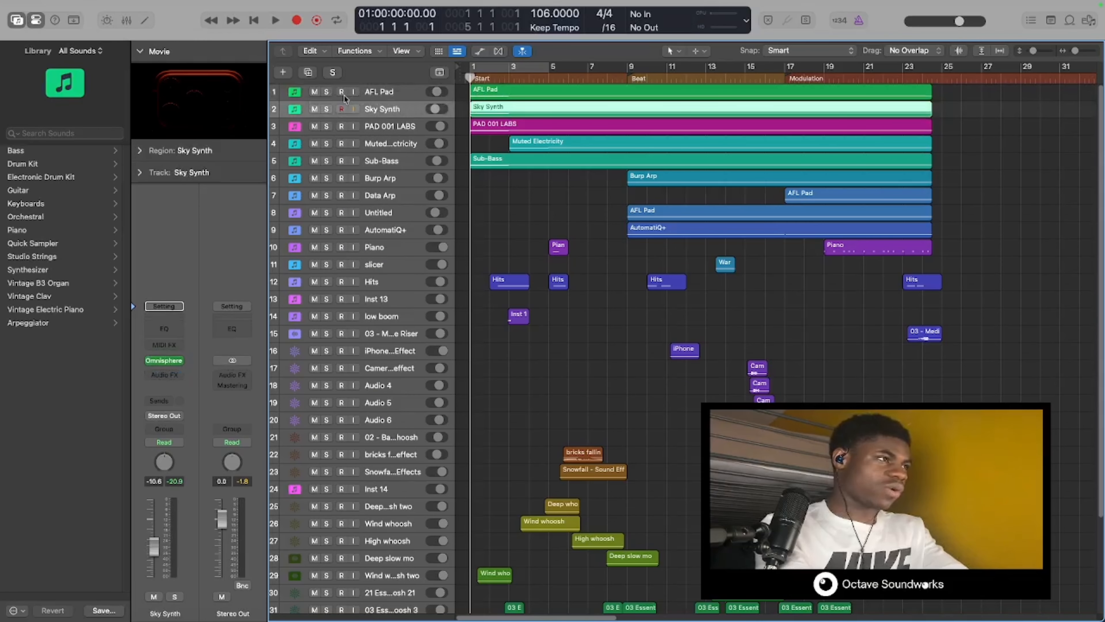
{"action": "left_click", "coordinate": [327, 92]}
{"action": "left_click", "coordinate": [326, 109]}
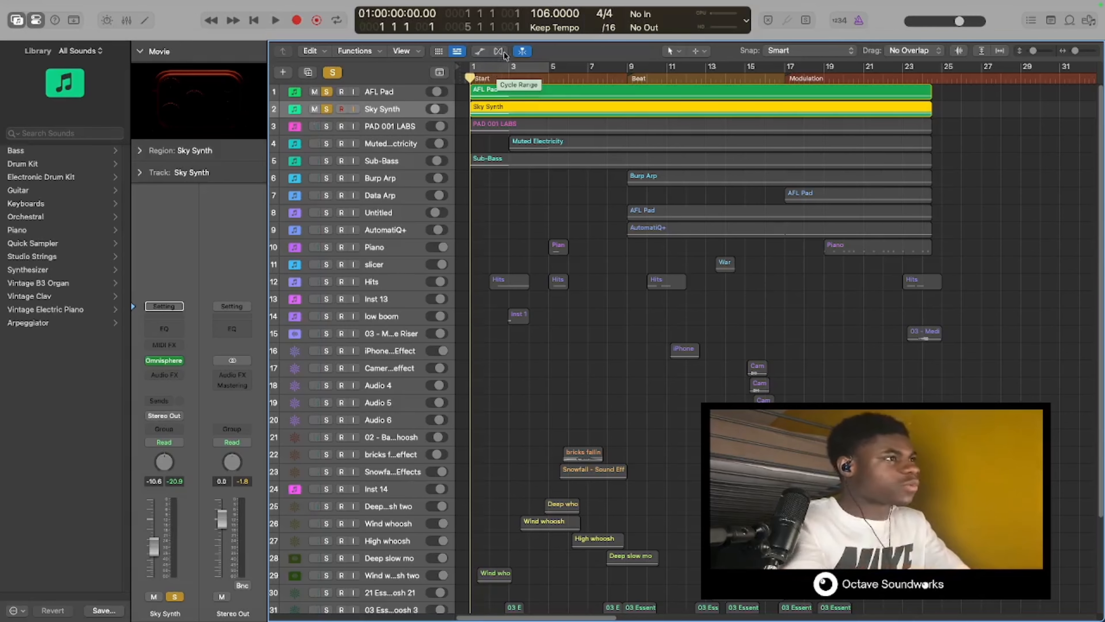
{"action": "key", "text": "space"}
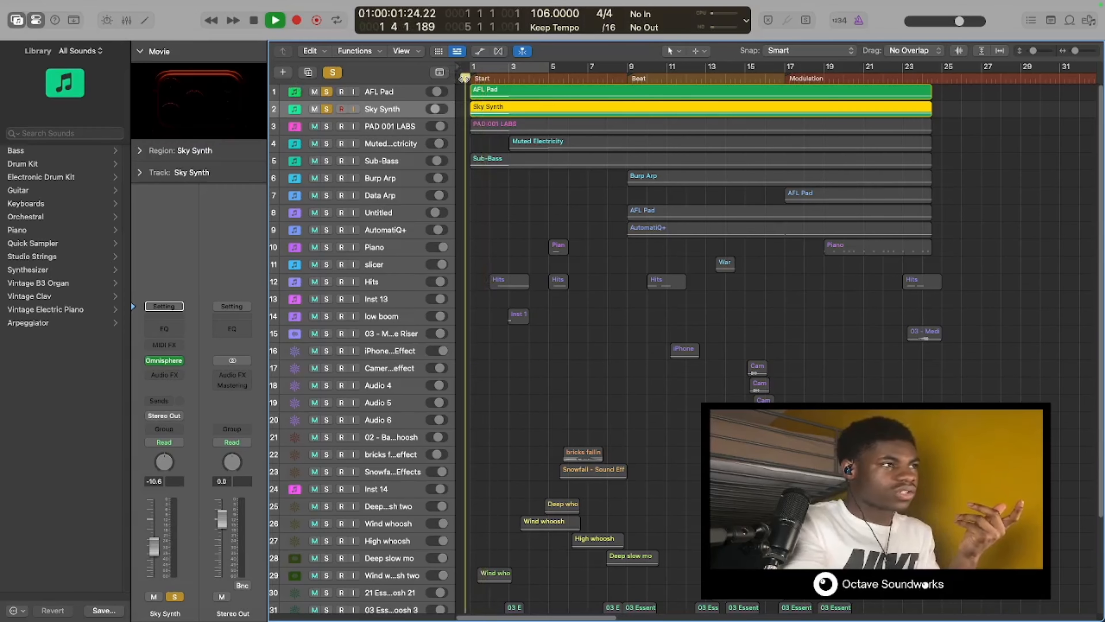
{"action": "double_click", "coordinate": [191, 117]}
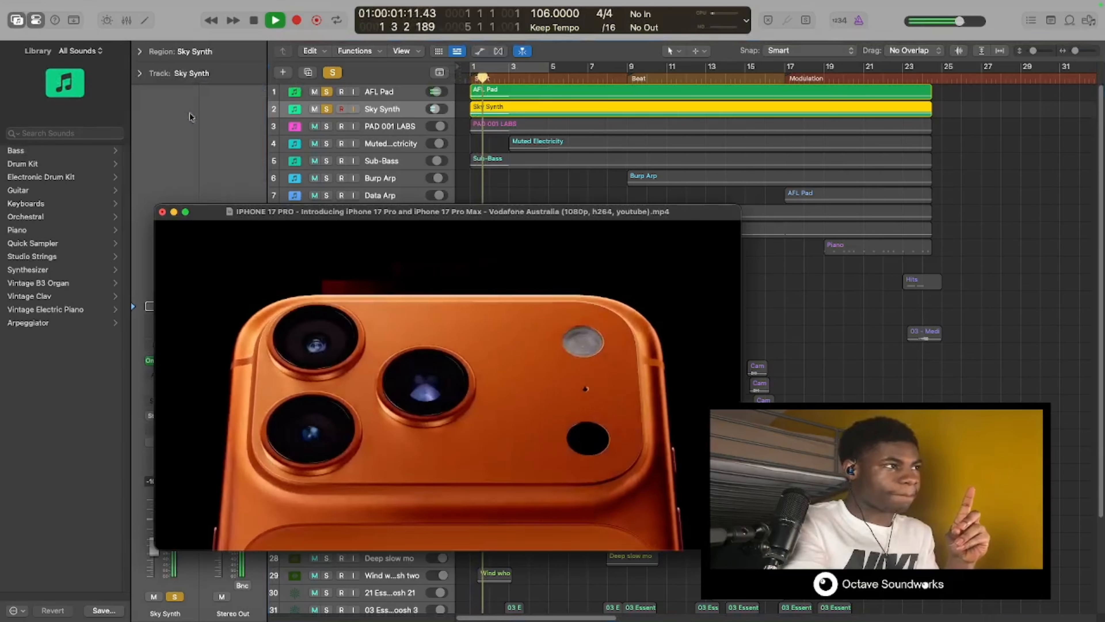
{"action": "left_click_drag", "start_coordinate": [740, 206], "coordinate": [604, 258]}
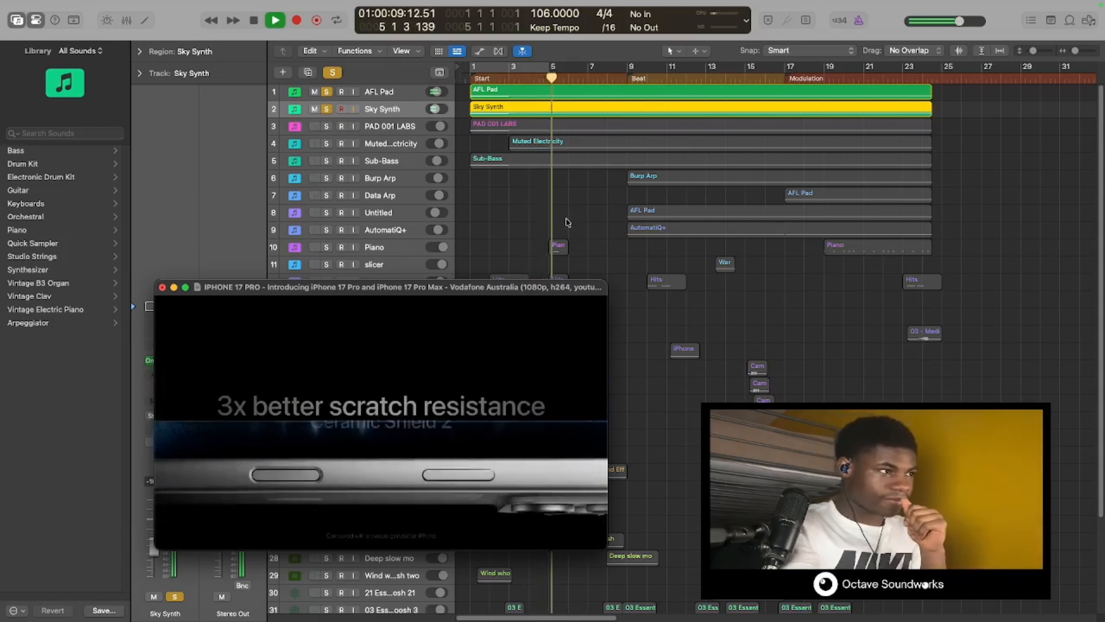
- Stop playback and remove the solo from the AFL Pad and Sky Synth tracks
{"action": "left_click", "coordinate": [327, 92]}
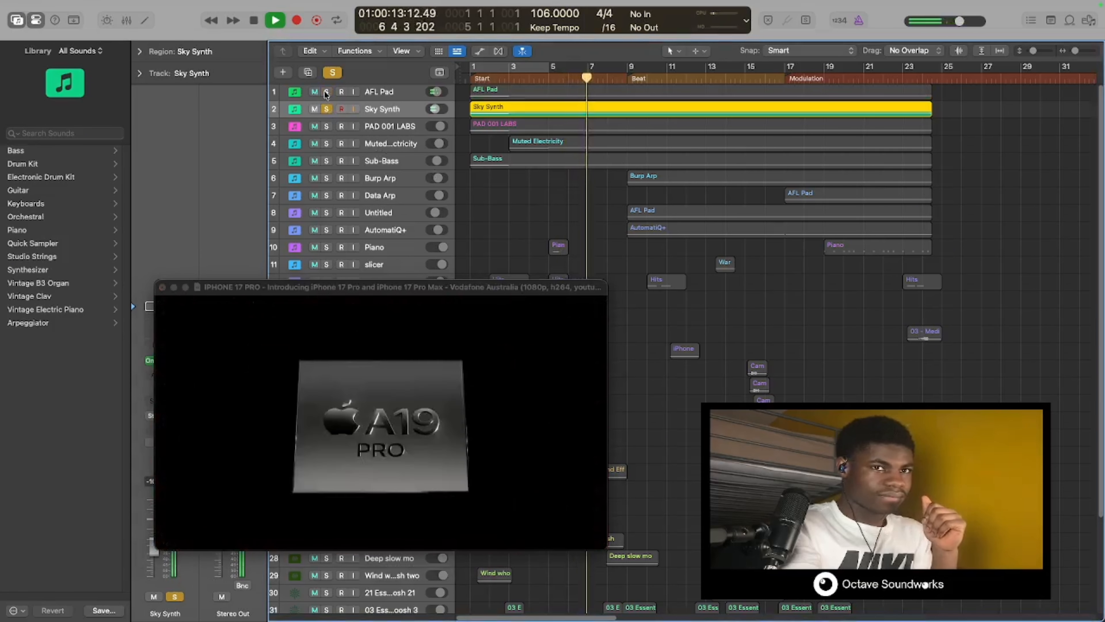
{"action": "key", "text": "space"}
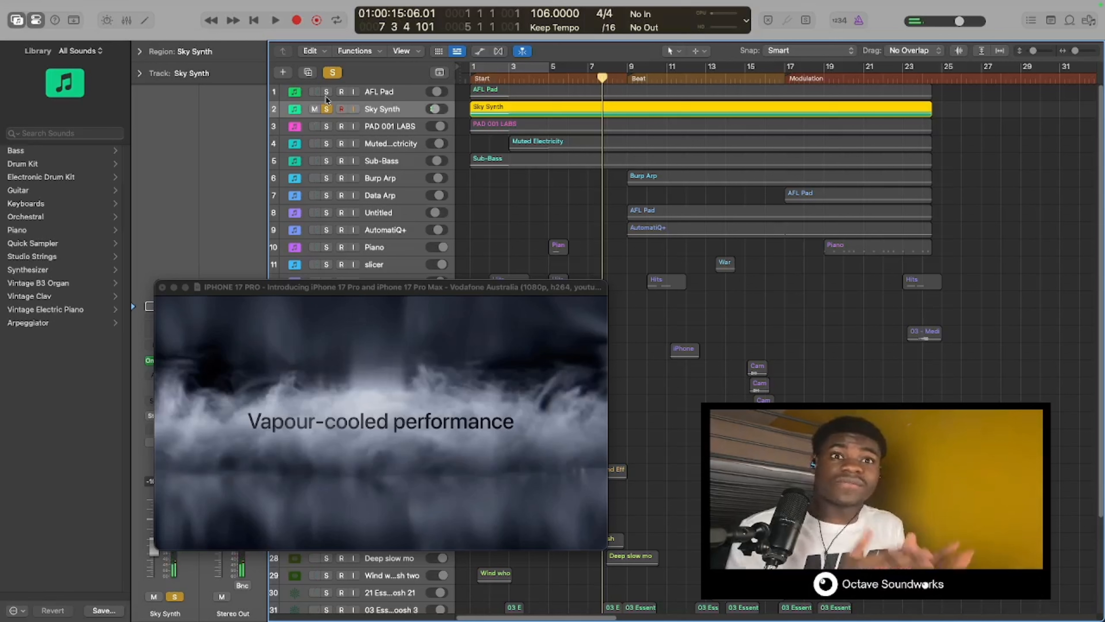
{"action": "left_click", "coordinate": [327, 110]}
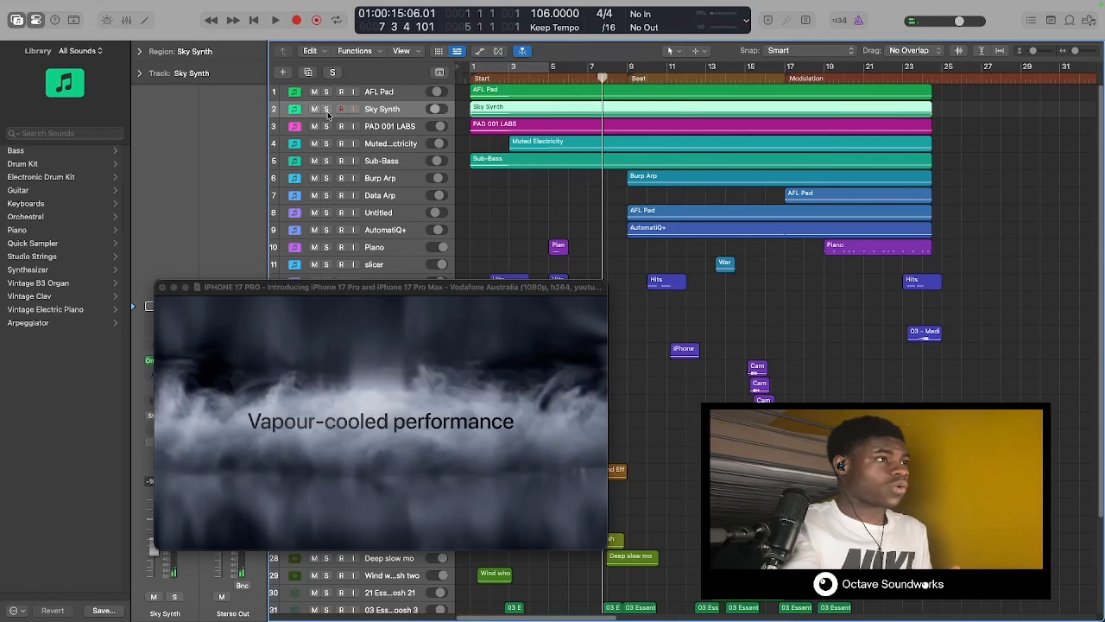
- Solo the PAD 001 LABS, AFL Pad and Sky Synth tracks and return the playhead to bar 1
{"action": "left_click", "coordinate": [327, 126]}
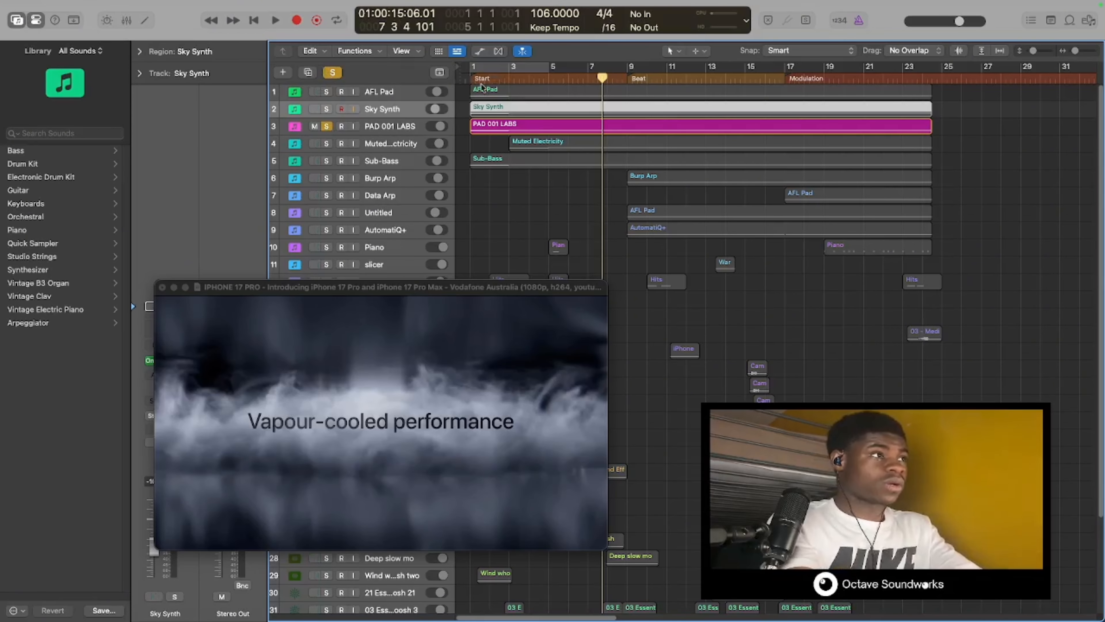
{"action": "left_click", "coordinate": [470, 78]}
{"action": "left_click", "coordinate": [327, 92]}
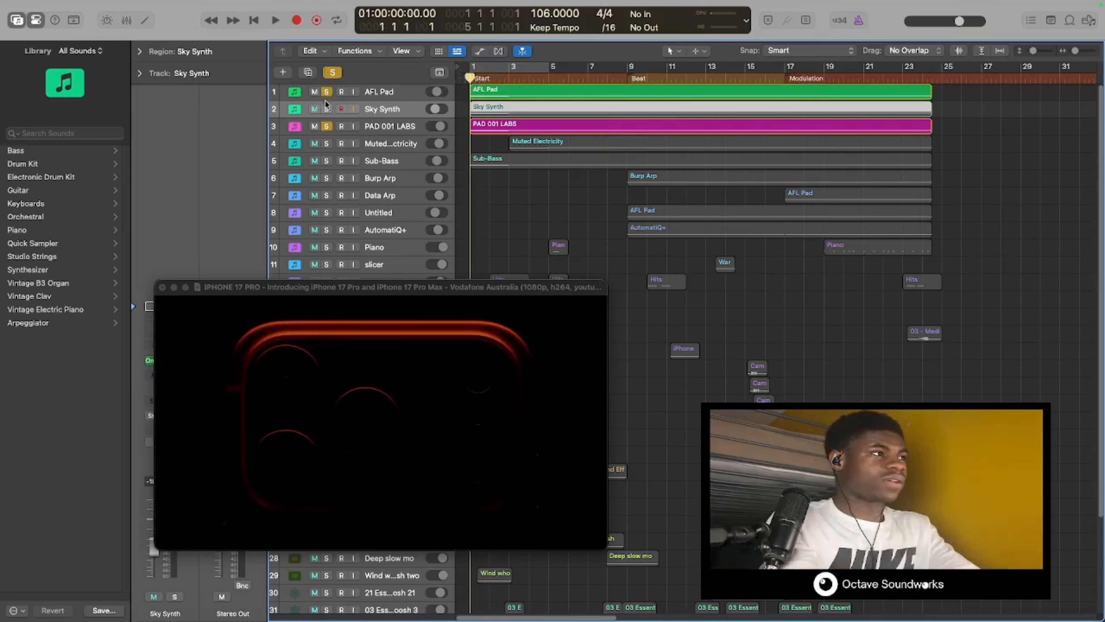
{"action": "left_click", "coordinate": [326, 109]}
- Move the movie window clear of the channel strip and inspect the LABS instrument on the PAD 001 LABS track
{"action": "left_click", "coordinate": [374, 128]}
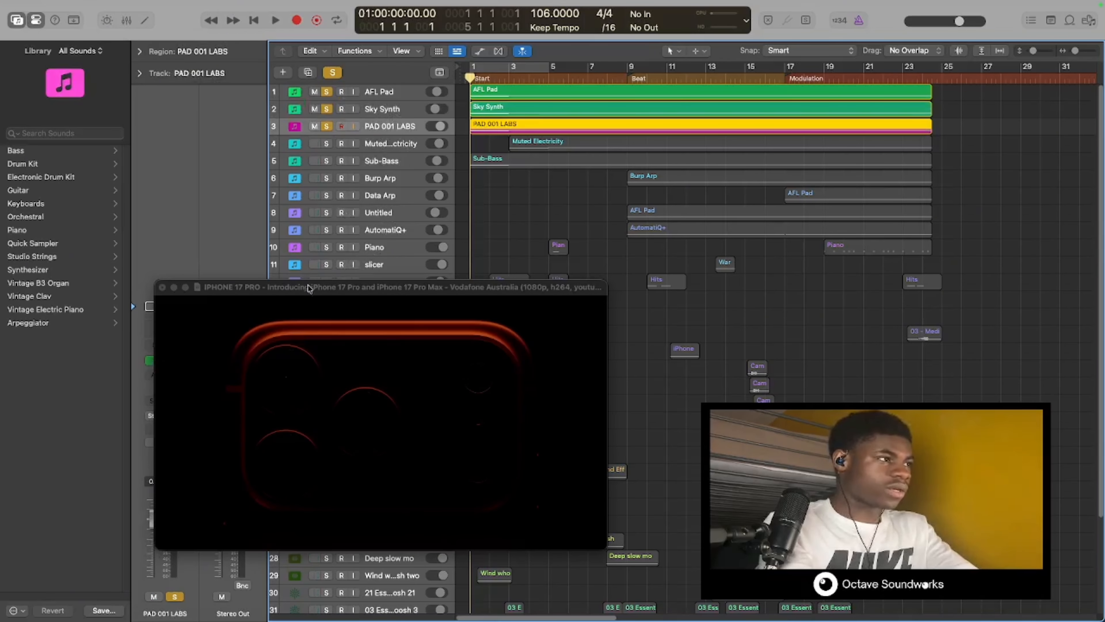
{"action": "left_click_drag", "start_coordinate": [275, 289], "coordinate": [468, 187]}
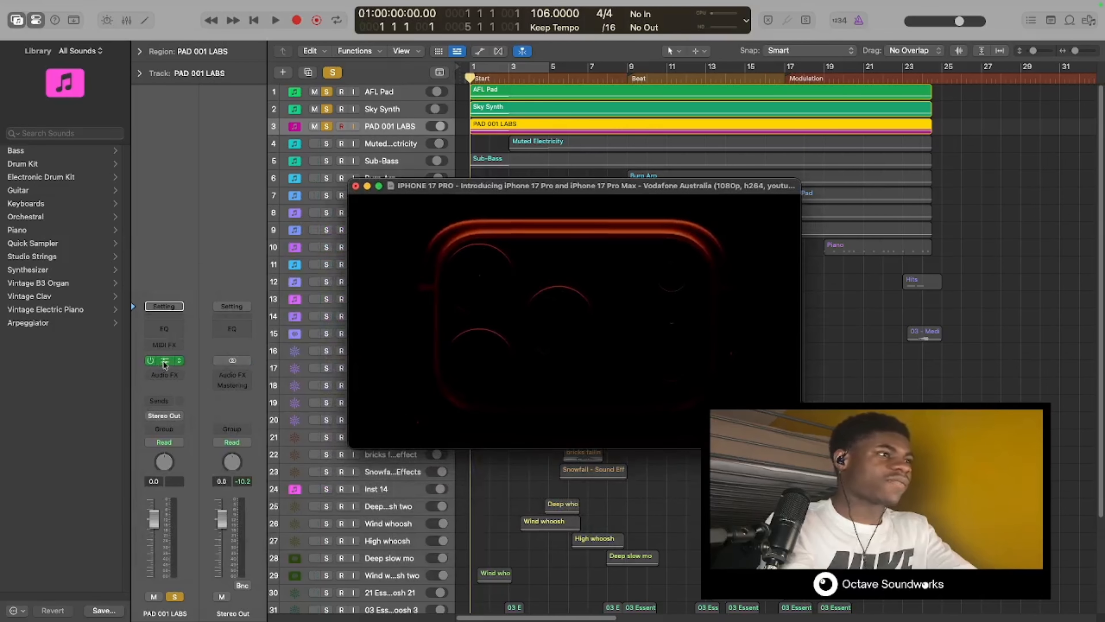
{"action": "left_click", "coordinate": [165, 362]}
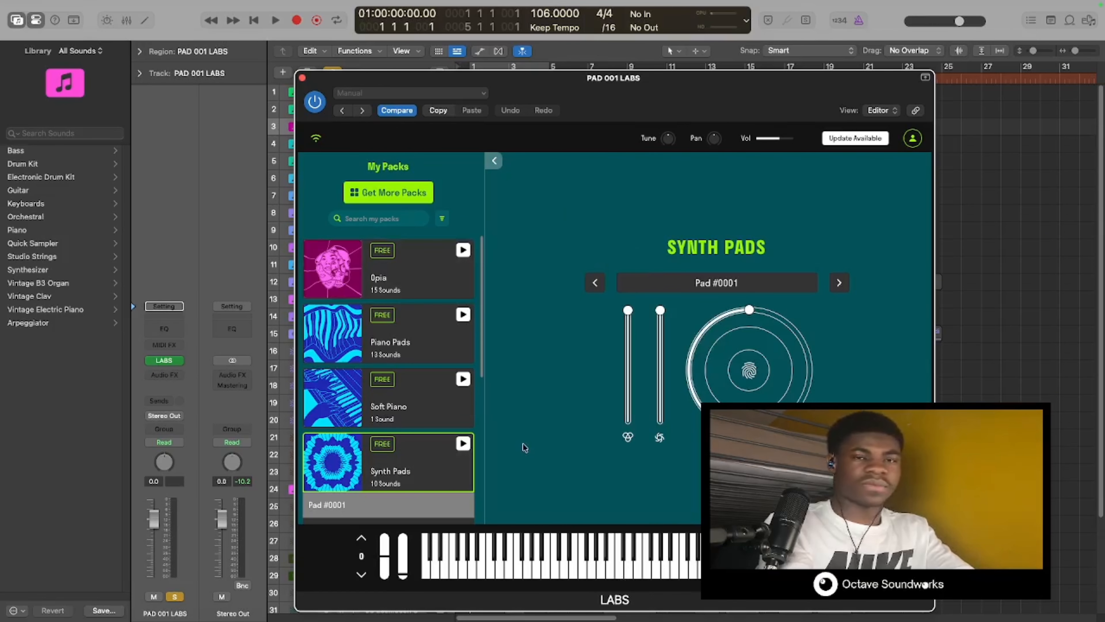
{"action": "left_click", "coordinate": [302, 78]}
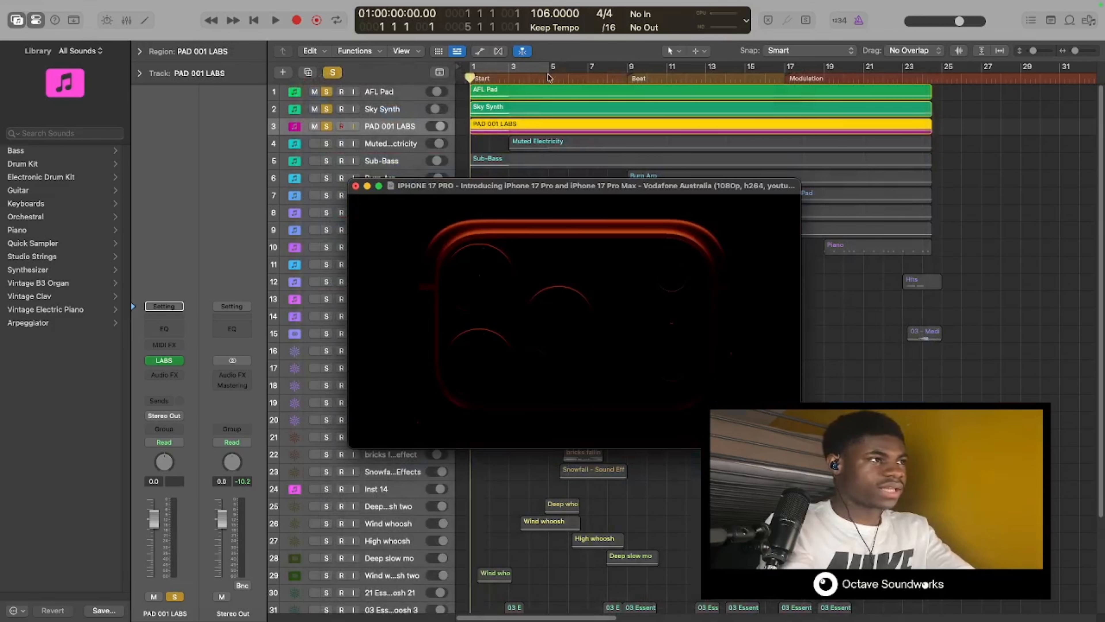
- Play the three soloed pad tracks against the movie, stop playback and close the floating movie window
{"action": "key", "text": "space"}
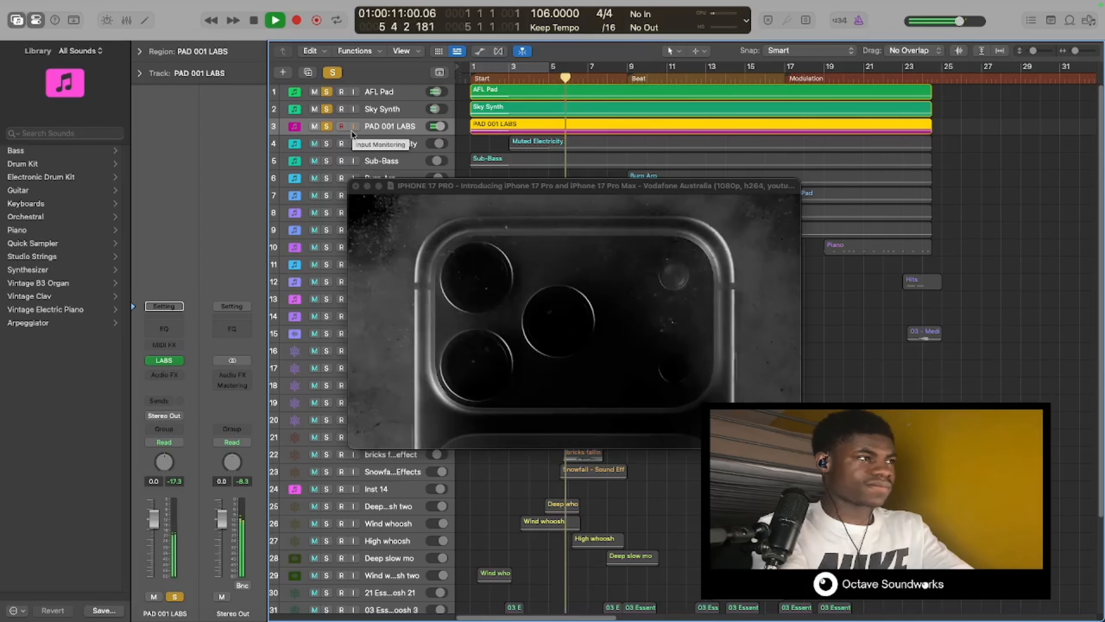
{"action": "key", "text": "space"}
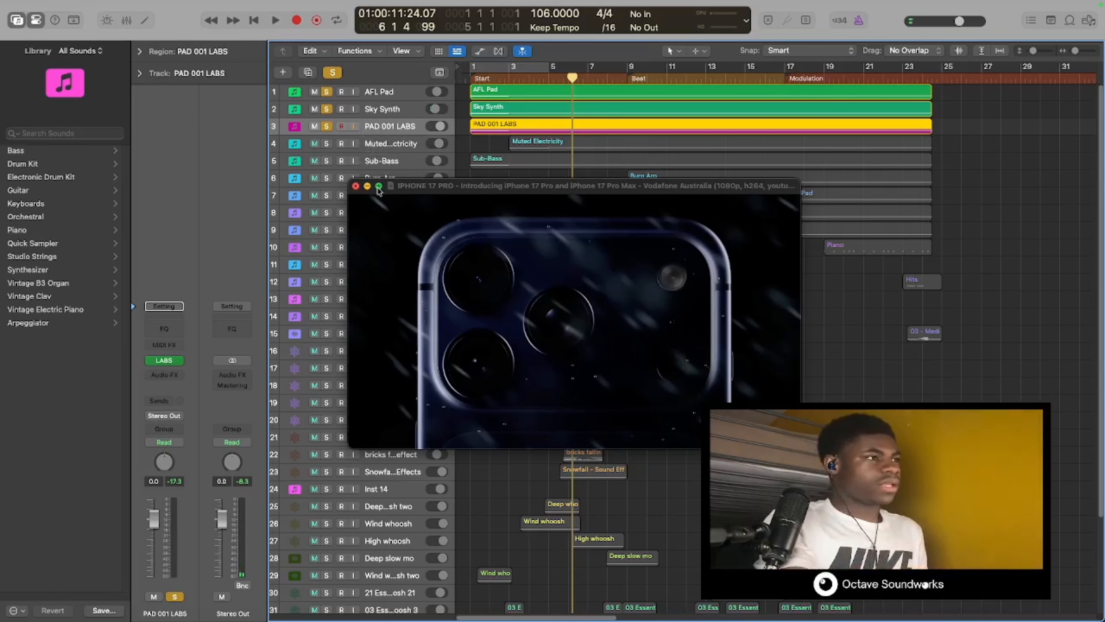
{"action": "left_click", "coordinate": [361, 188]}
- Remove the solo from the AFL Pad, Sky Synth and PAD 001 LABS tracks
{"action": "left_click", "coordinate": [326, 92]}
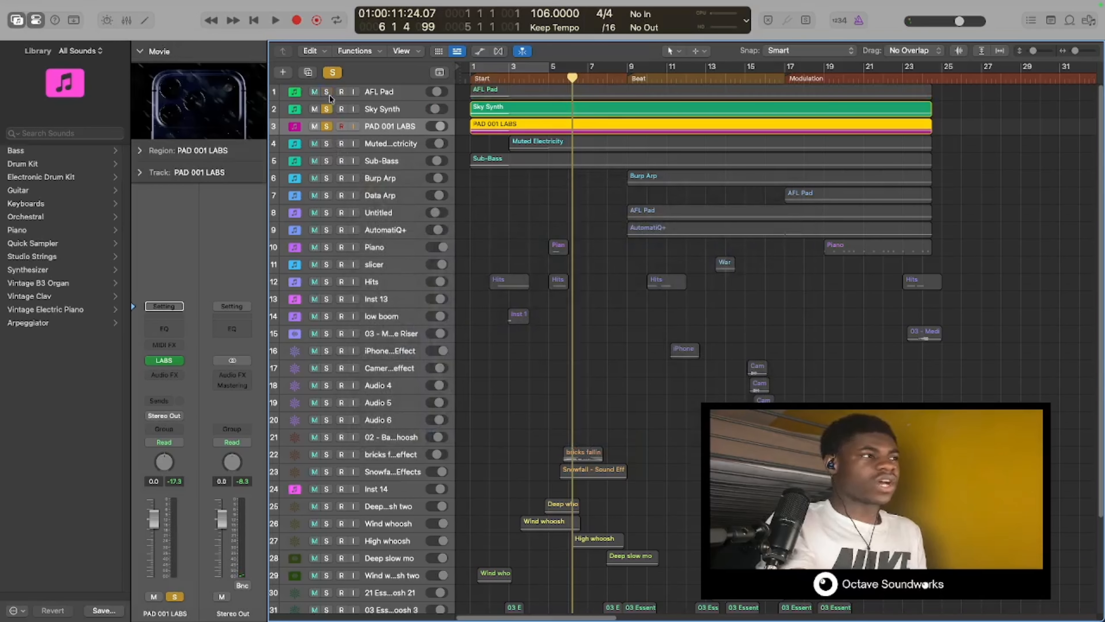
{"action": "left_click", "coordinate": [327, 110]}
{"action": "left_click", "coordinate": [326, 126]}
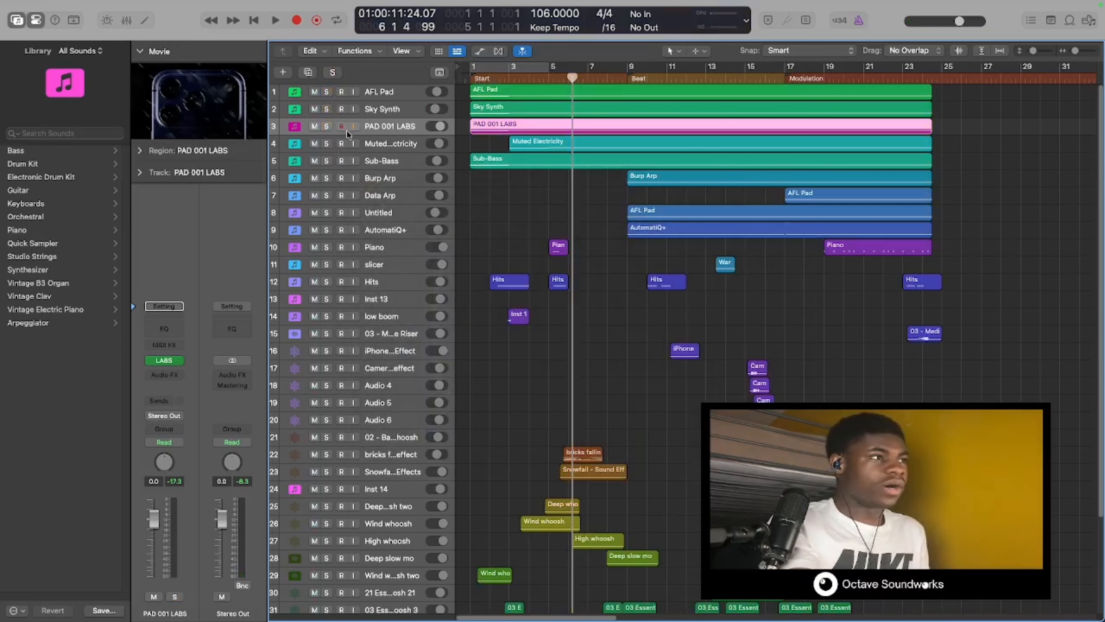
- Solo the Muted Electricity track, play it from bar 3 where its region begins, and stop playback
{"action": "left_click", "coordinate": [387, 144]}
{"action": "left_click", "coordinate": [326, 144]}
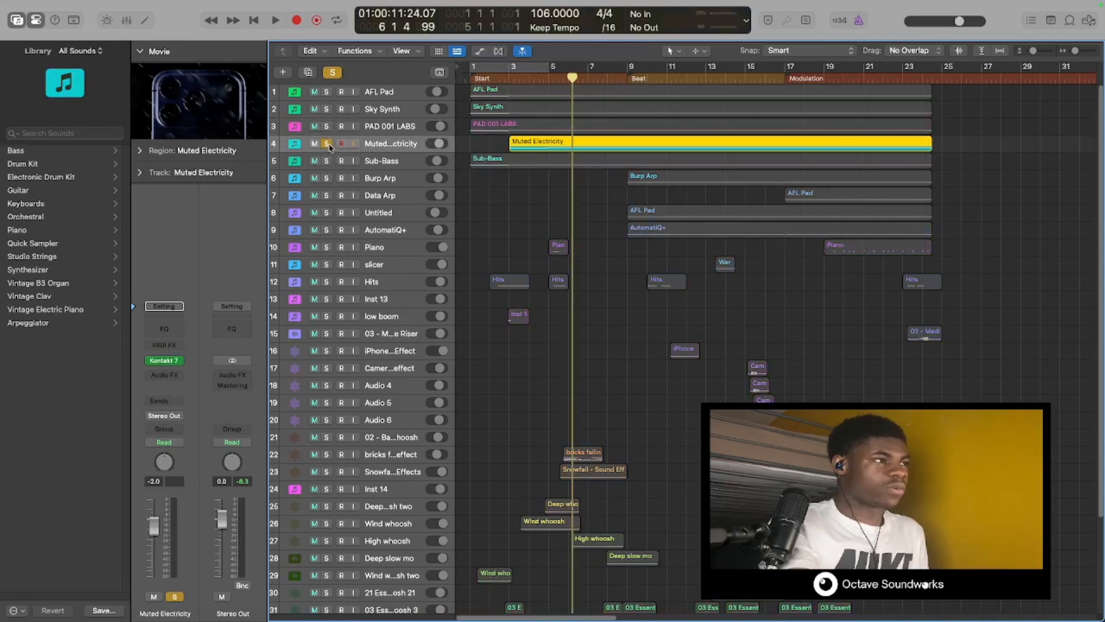
{"action": "left_click", "coordinate": [509, 80]}
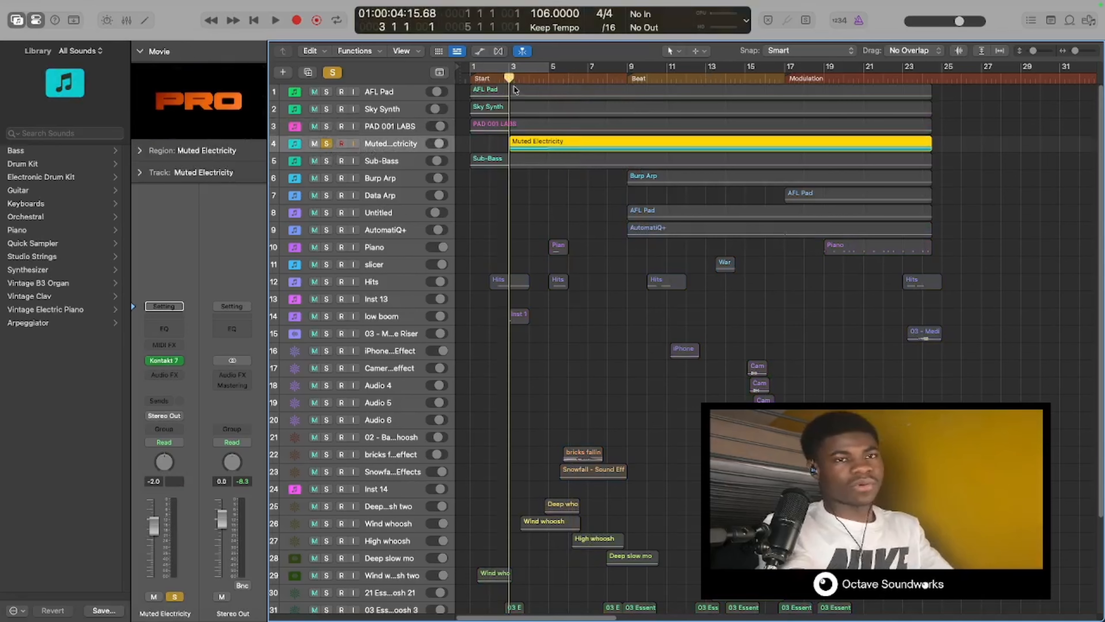
{"action": "key", "text": "space"}
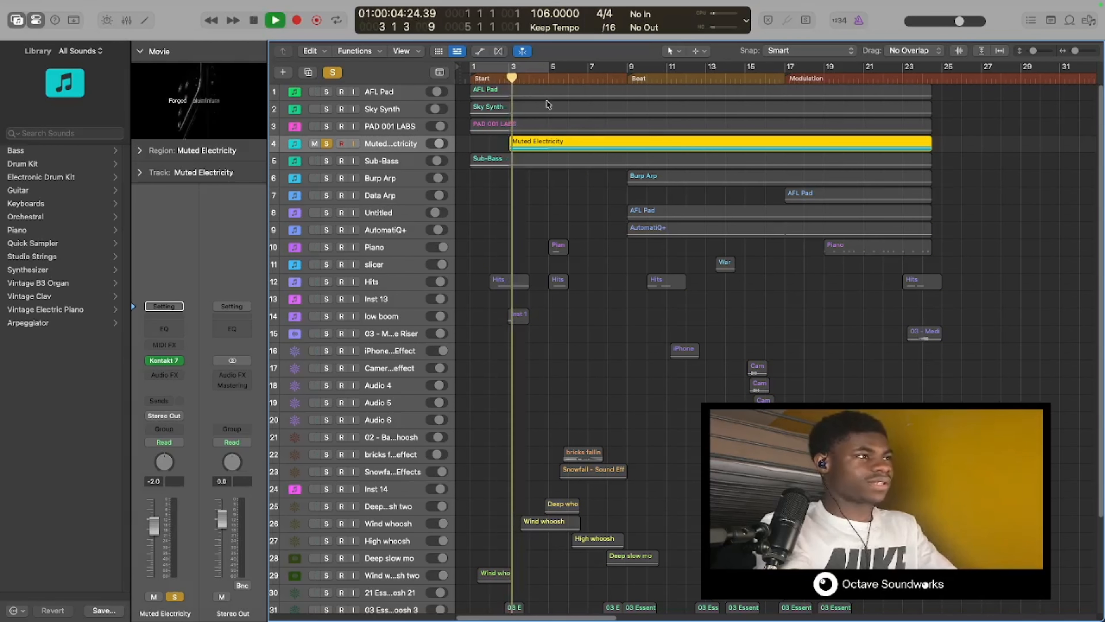
{"action": "left_click", "coordinate": [508, 80]}
{"action": "left_click", "coordinate": [498, 80]}
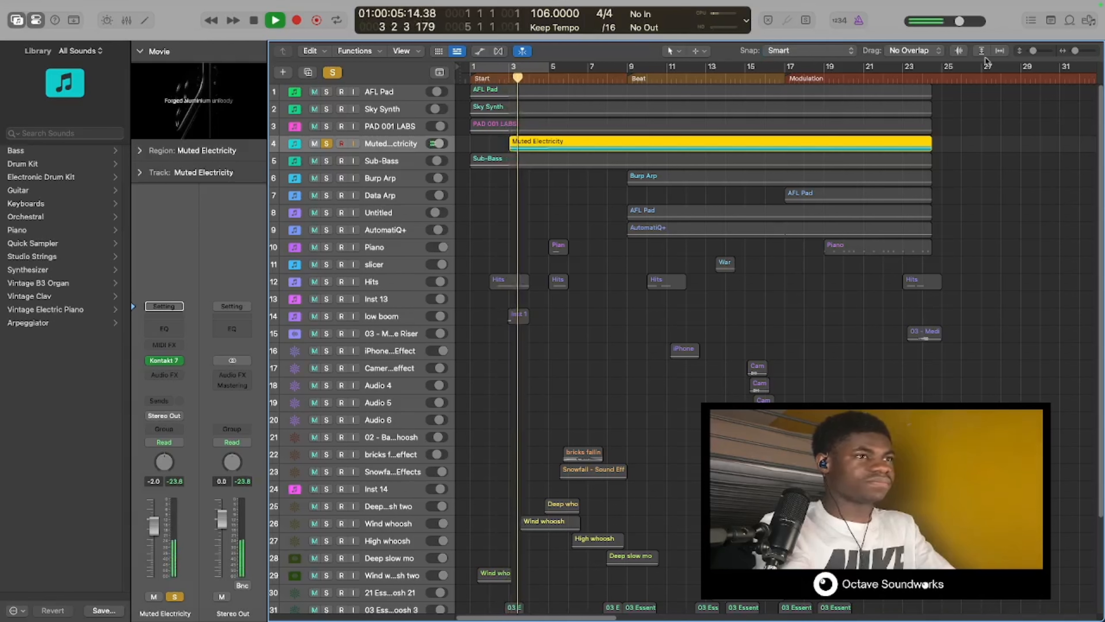
{"action": "key", "text": "space"}
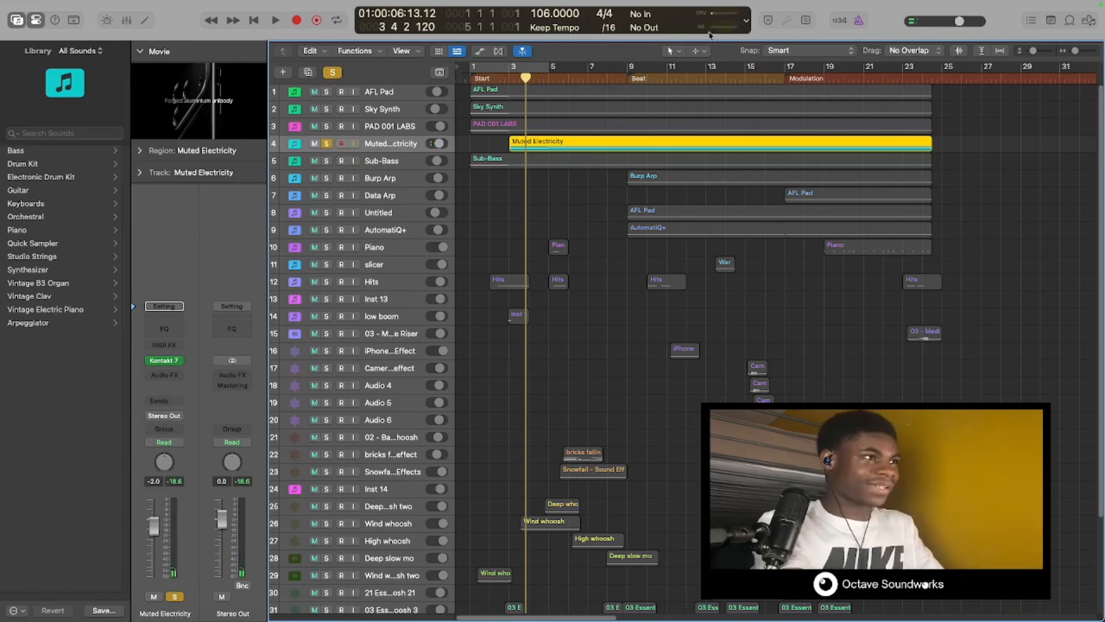
- Play the soloed Muted Electricity track from bar 3 and inspect its region's notes in the Piano Roll
{"action": "left_click", "coordinate": [507, 80]}
{"action": "key", "text": "space"}
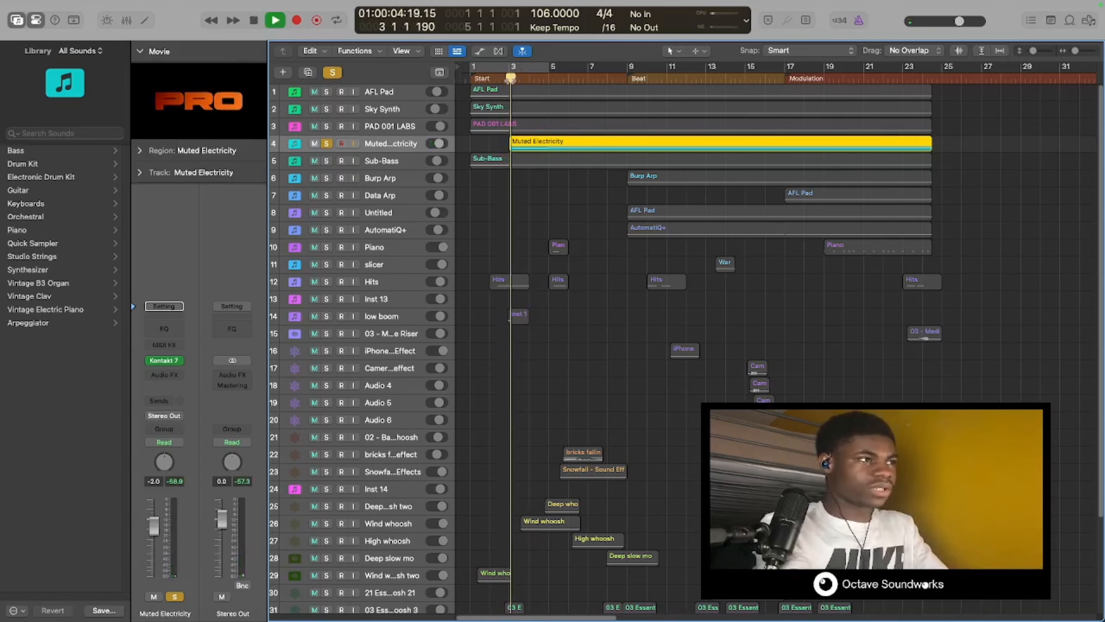
{"action": "left_click_drag", "start_coordinate": [1034, 51], "coordinate": [1042, 51]}
{"action": "double_click", "coordinate": [777, 288]}
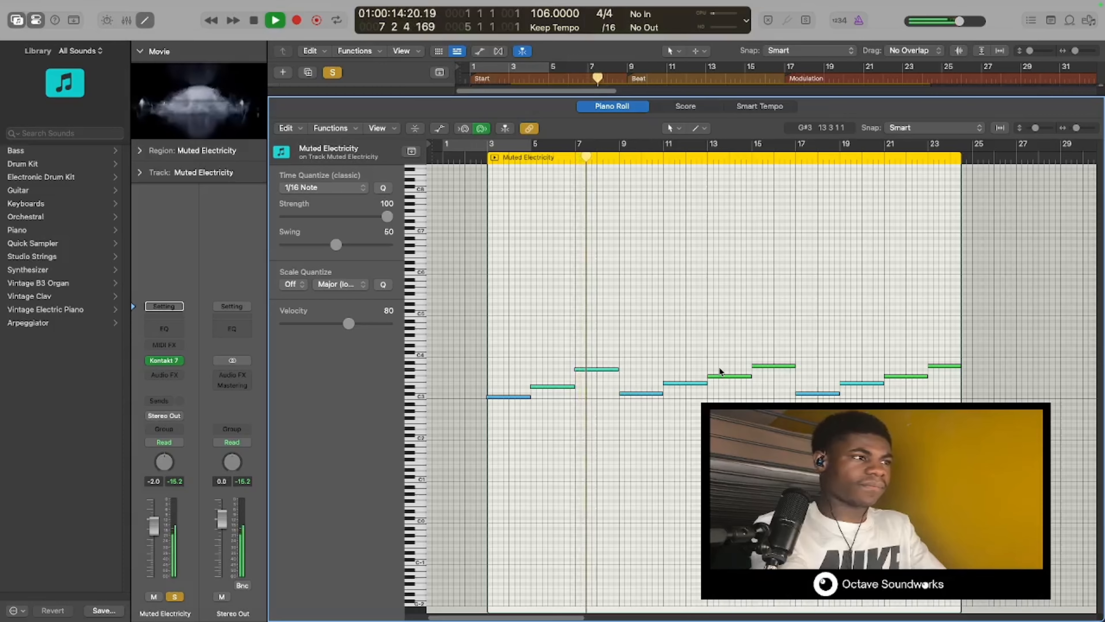
{"action": "left_click_drag", "start_coordinate": [580, 96], "coordinate": [570, 289]}
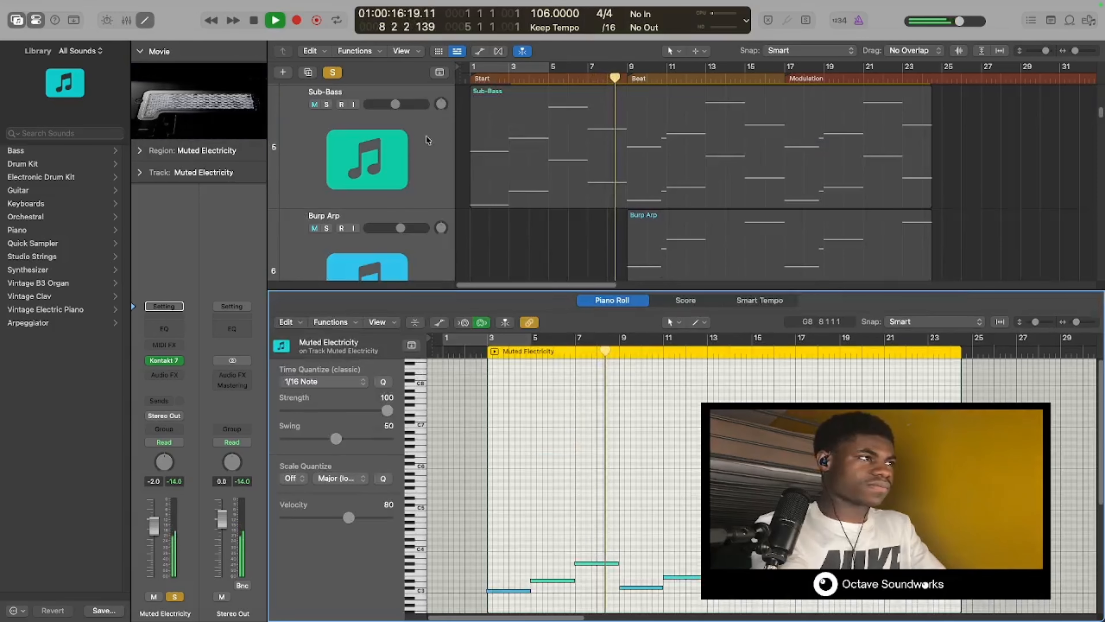
- Clear the active solo so all tracks sound, and close the Piano Roll to reveal the full track list
{"action": "left_click", "coordinate": [333, 72]}
{"action": "scroll", "coordinate": [544, 183], "scroll_direction": "up", "scroll_amount": 1}
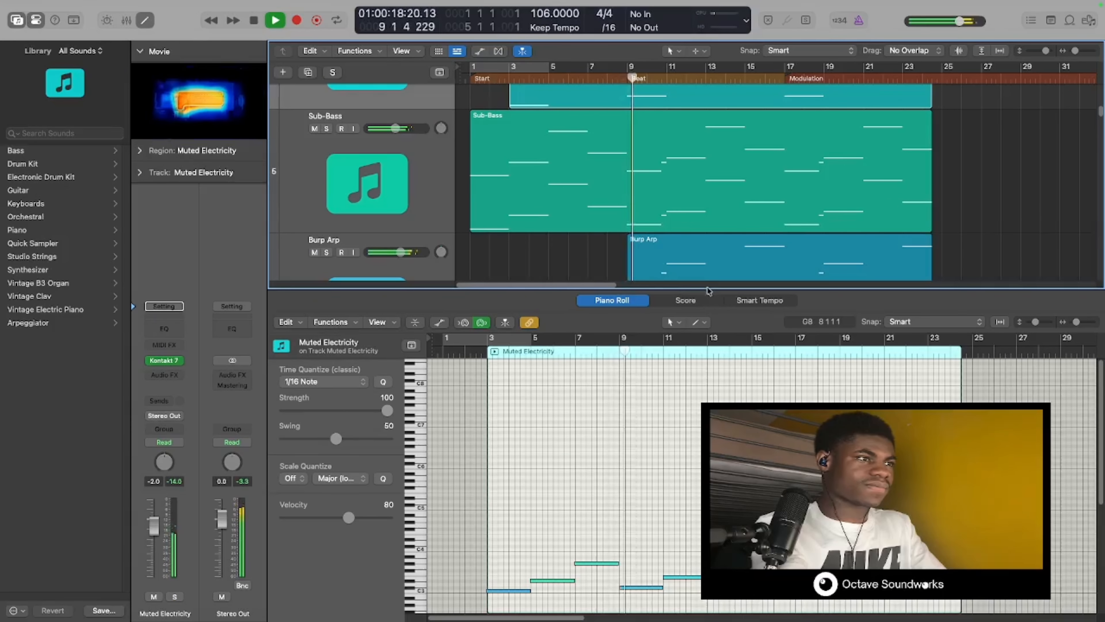
{"action": "left_click_drag", "start_coordinate": [709, 291], "coordinate": [718, 536]}
{"action": "scroll", "coordinate": [722, 392], "scroll_direction": "up", "scroll_amount": 4}
- Stop playback, place the playhead at bar 9 and open the movie in a floating window
{"action": "key", "text": "space"}
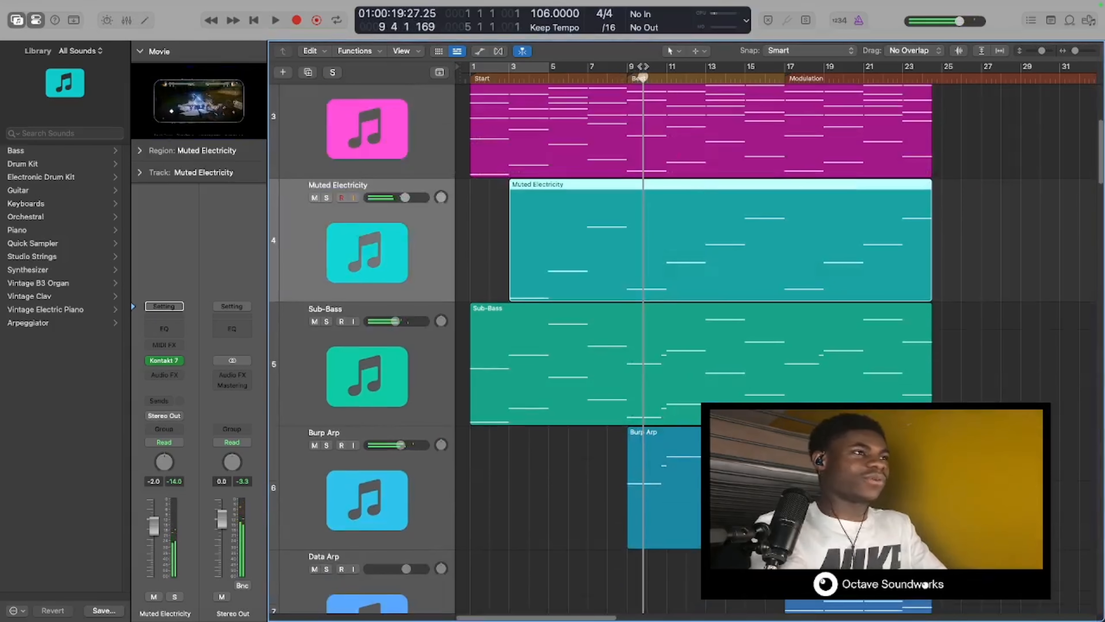
{"action": "left_click", "coordinate": [628, 66]}
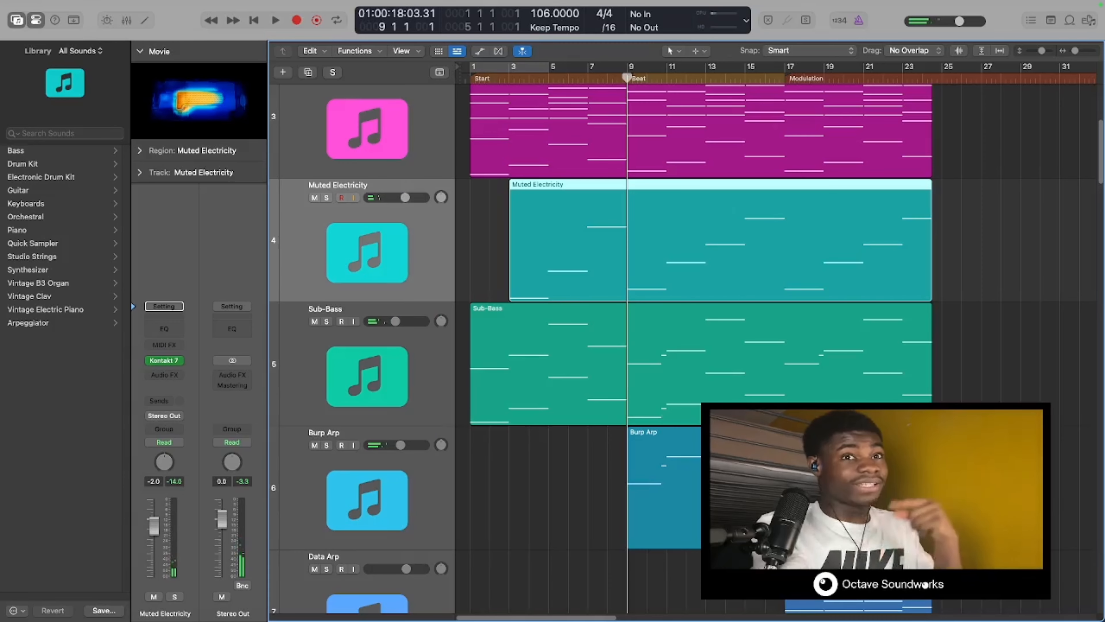
{"action": "left_click", "coordinate": [198, 96]}
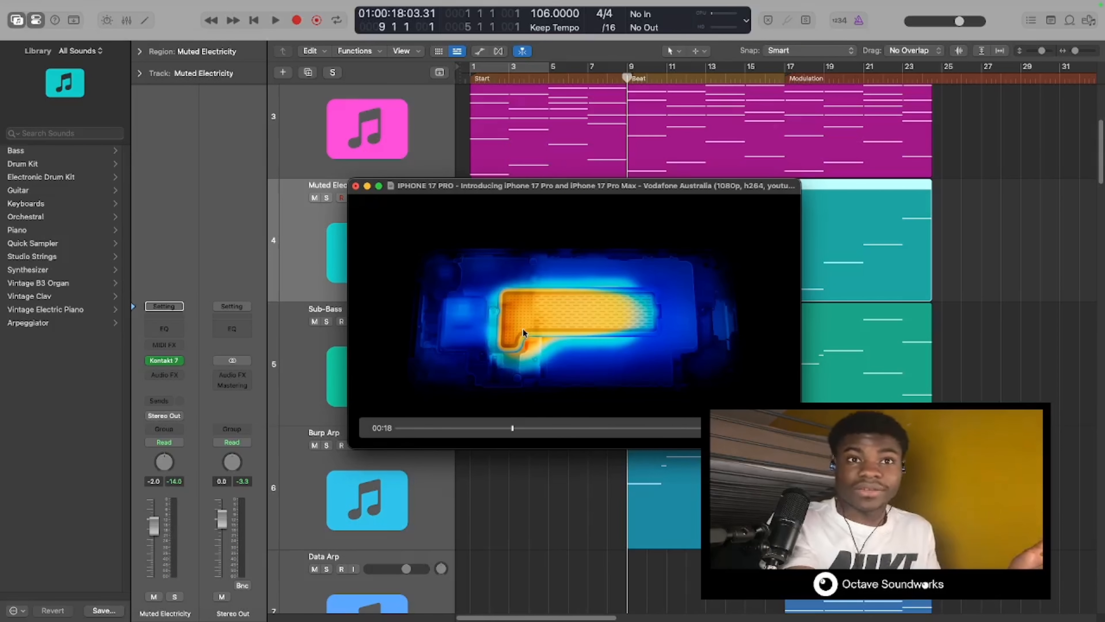
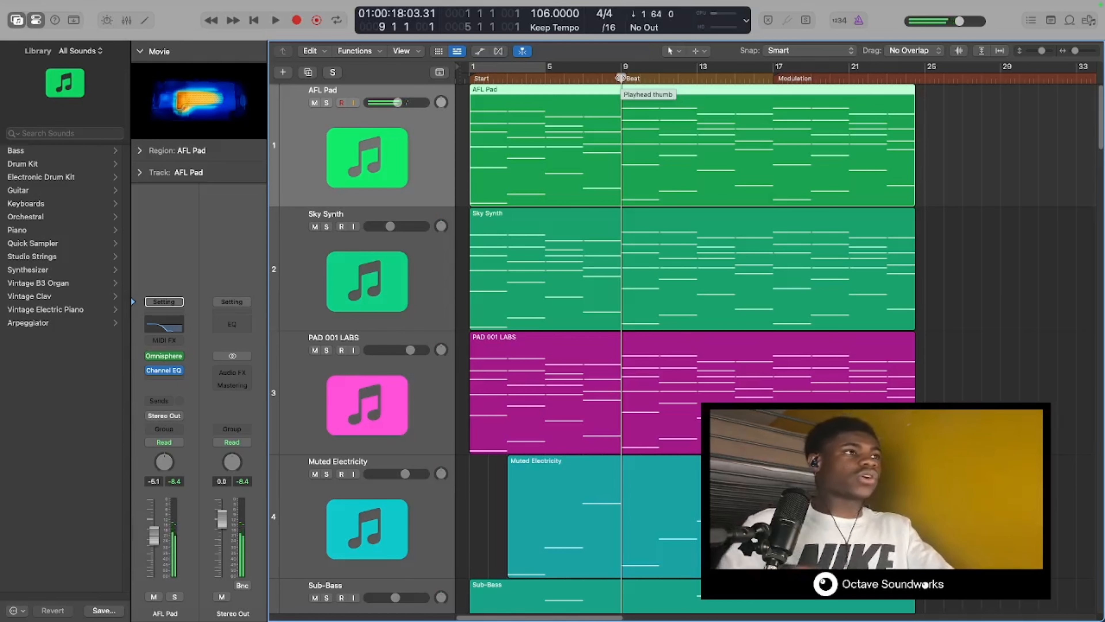
- Open the AFL Pad region in an enlarged Piano Roll with the playhead at bar 6
{"action": "double_click", "coordinate": [743, 119]}
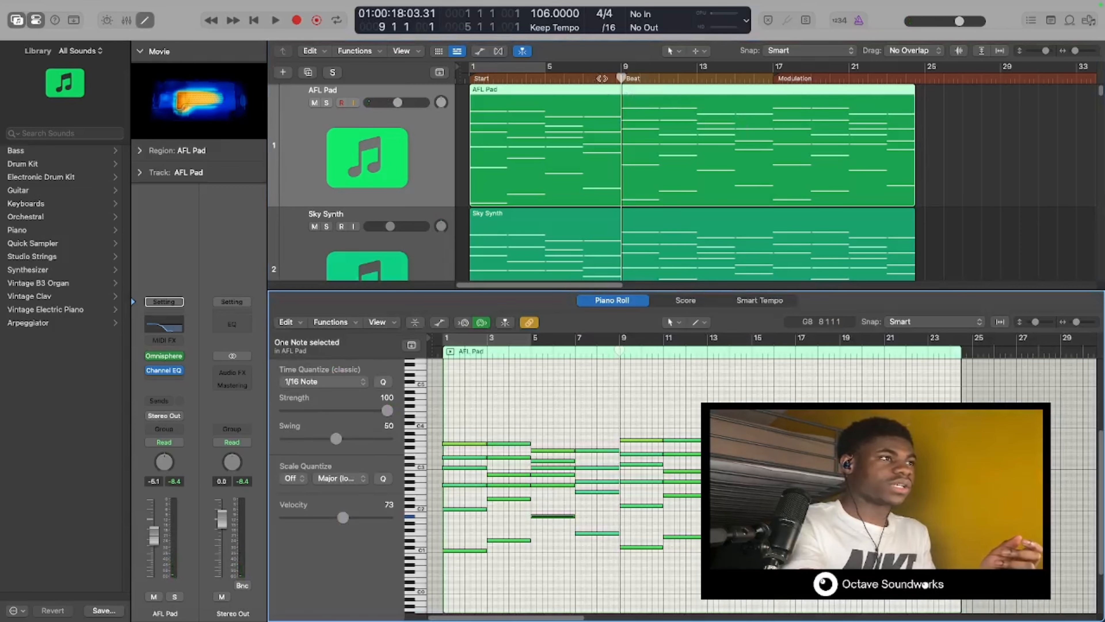
{"action": "left_click_drag", "start_coordinate": [622, 78], "coordinate": [569, 130]}
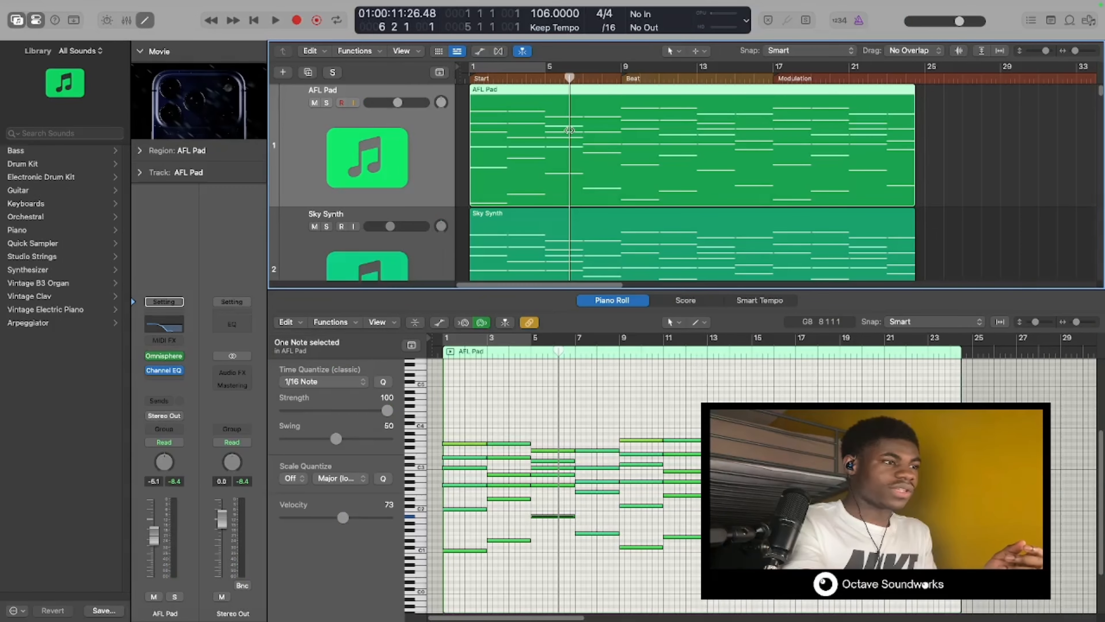
{"action": "left_click_drag", "start_coordinate": [703, 287], "coordinate": [651, 45]}
{"action": "left_click_drag", "start_coordinate": [1035, 128], "coordinate": [1040, 128]}
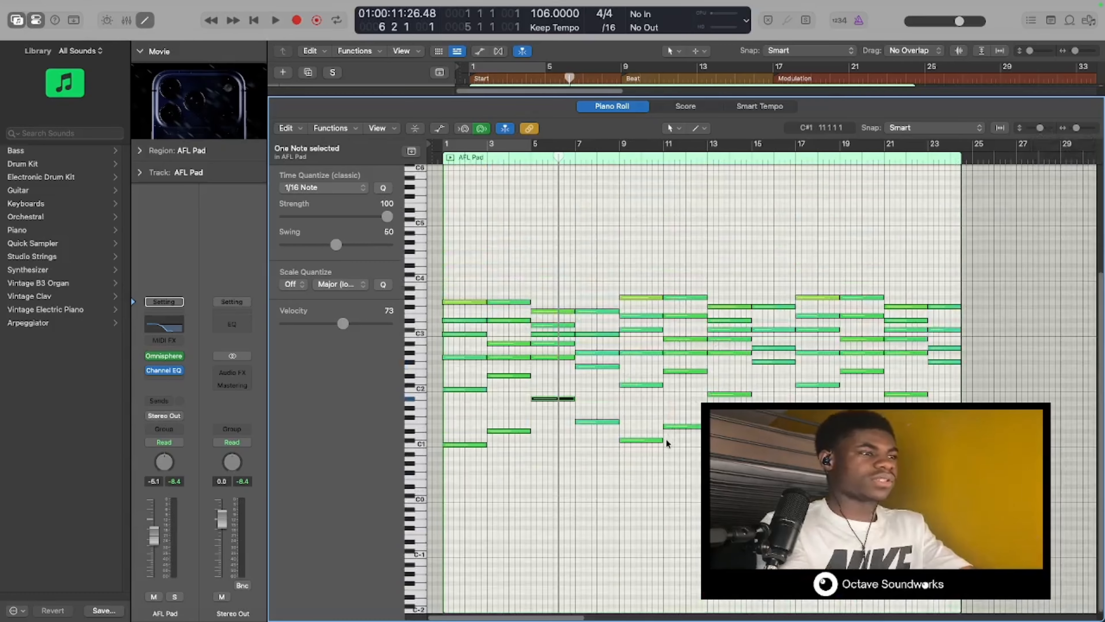
- Audition the lowest AFL Pad notes at bars 11 and 9, and close the Piano Roll
{"action": "left_click", "coordinate": [671, 427]}
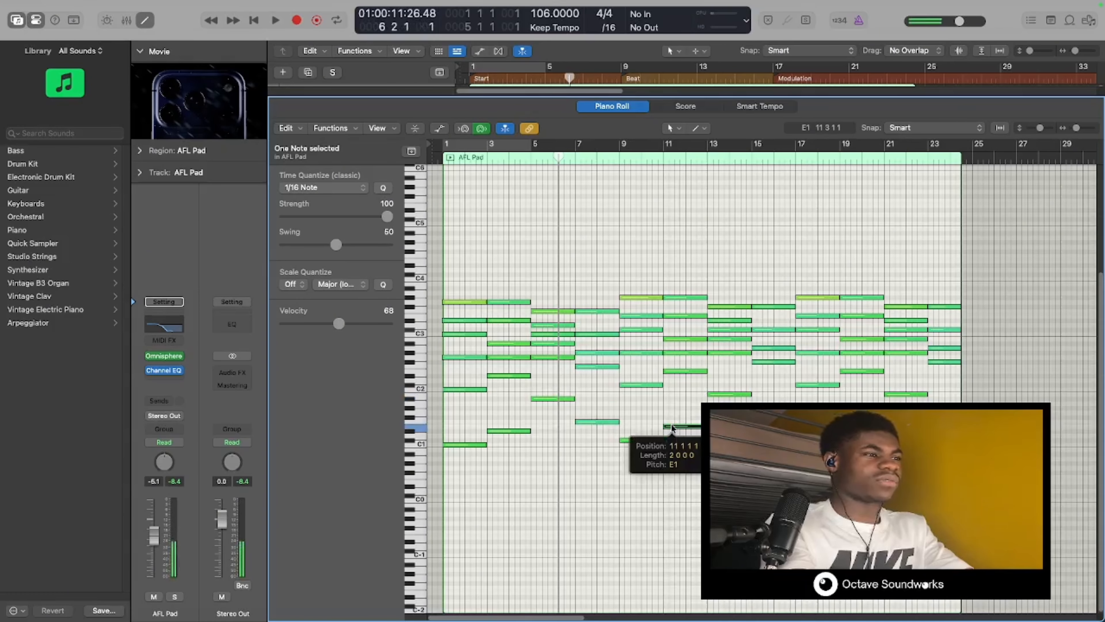
{"action": "left_click", "coordinate": [634, 441]}
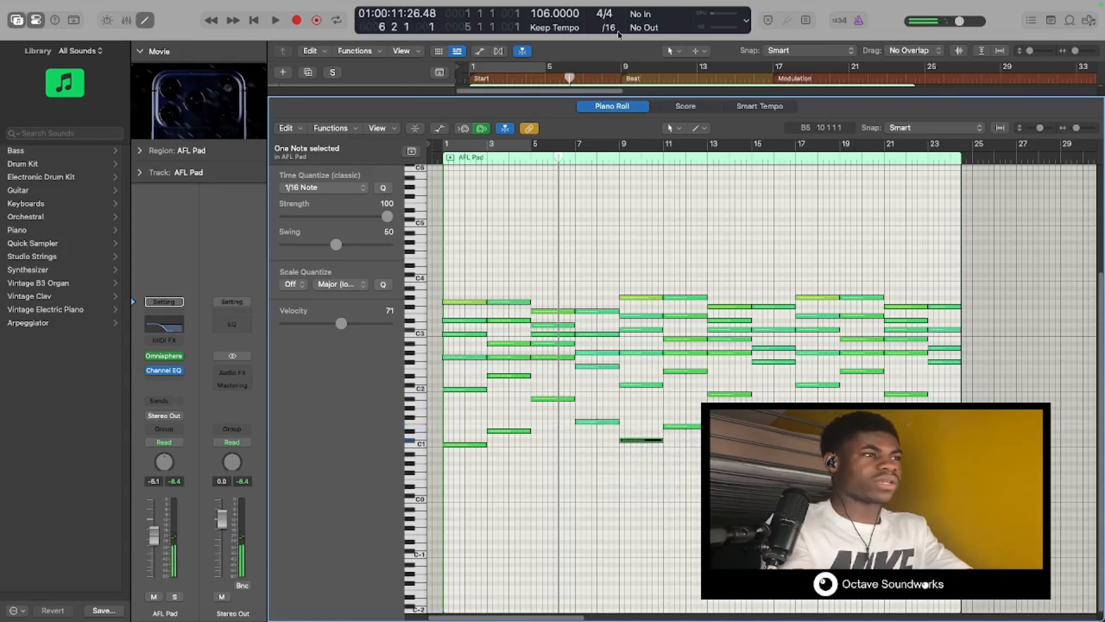
{"action": "left_click_drag", "start_coordinate": [624, 96], "coordinate": [629, 611]}
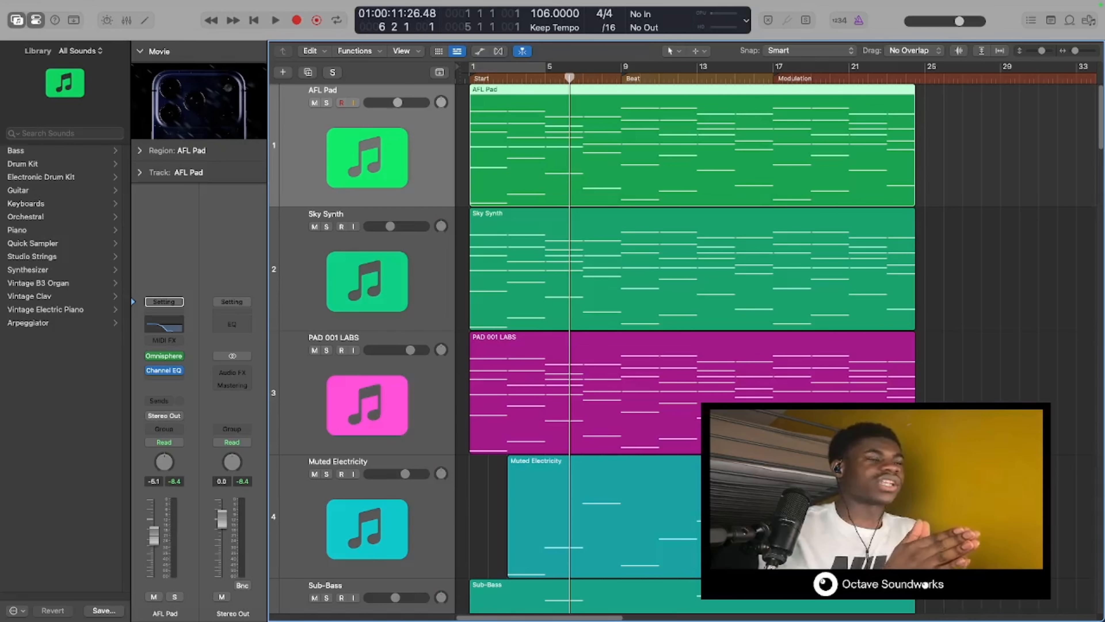
- Play from bar 8, solo and select the Burp Arp track to audition it, and stop playback
{"action": "scroll", "coordinate": [499, 288], "scroll_direction": "down", "scroll_amount": 6}
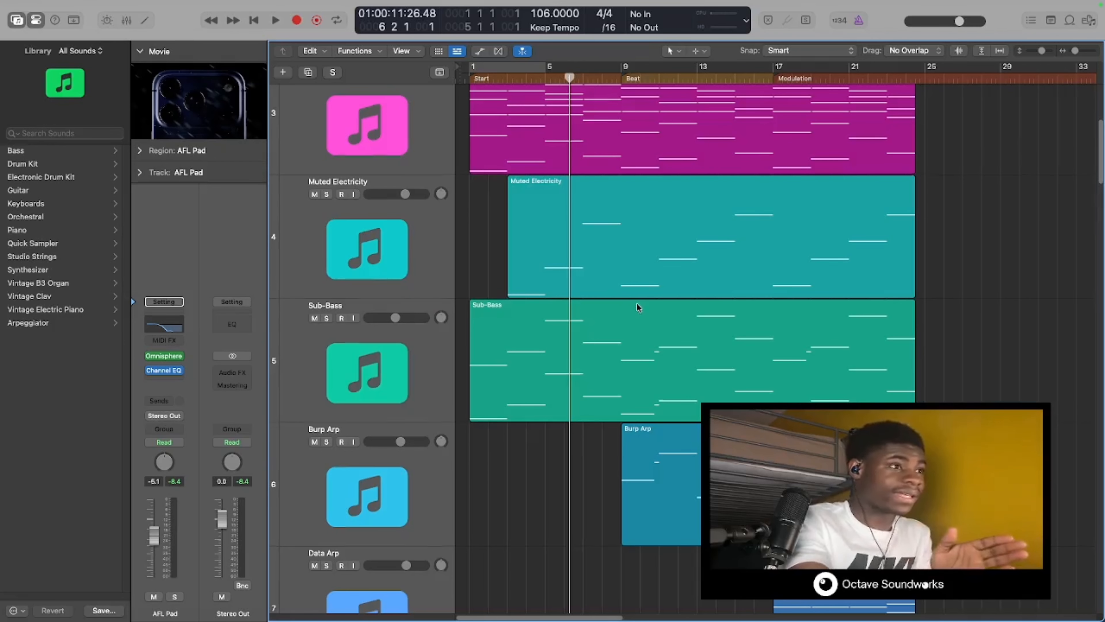
{"action": "scroll", "coordinate": [638, 307], "scroll_direction": "down", "scroll_amount": 3}
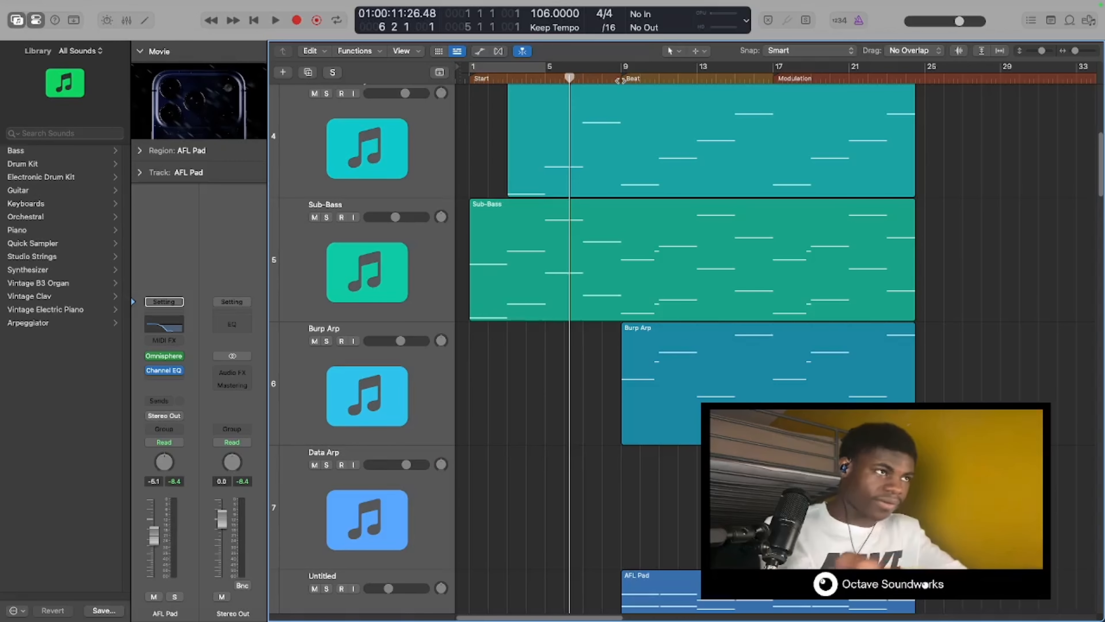
{"action": "left_click", "coordinate": [611, 78]}
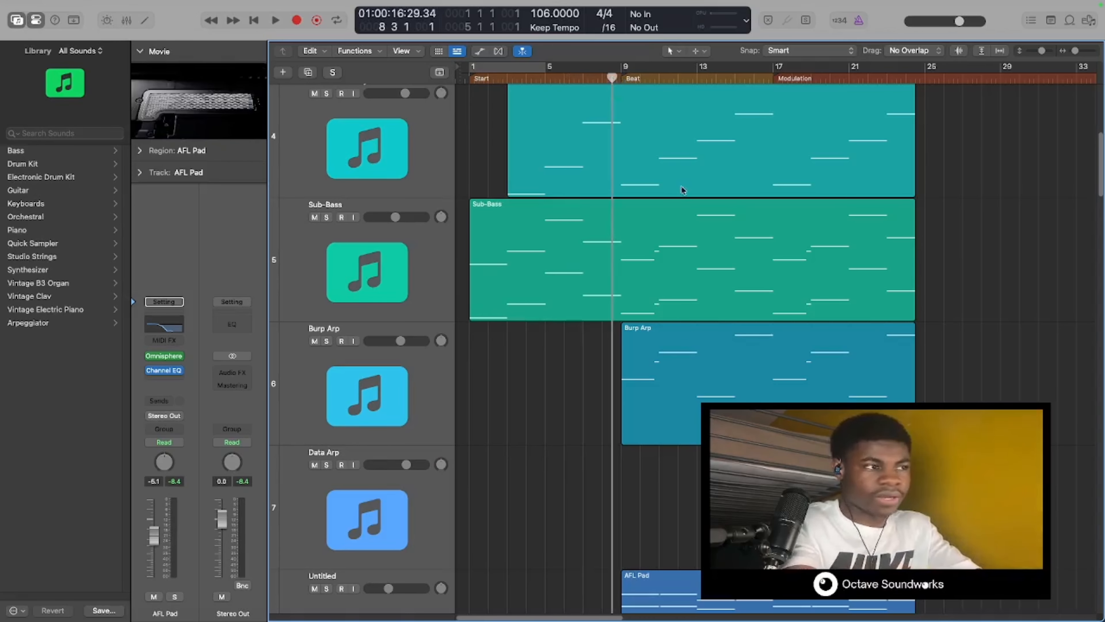
{"action": "key", "text": "space"}
{"action": "left_click", "coordinate": [327, 341]}
{"action": "left_click", "coordinate": [368, 383]}
{"action": "key", "text": "space"}
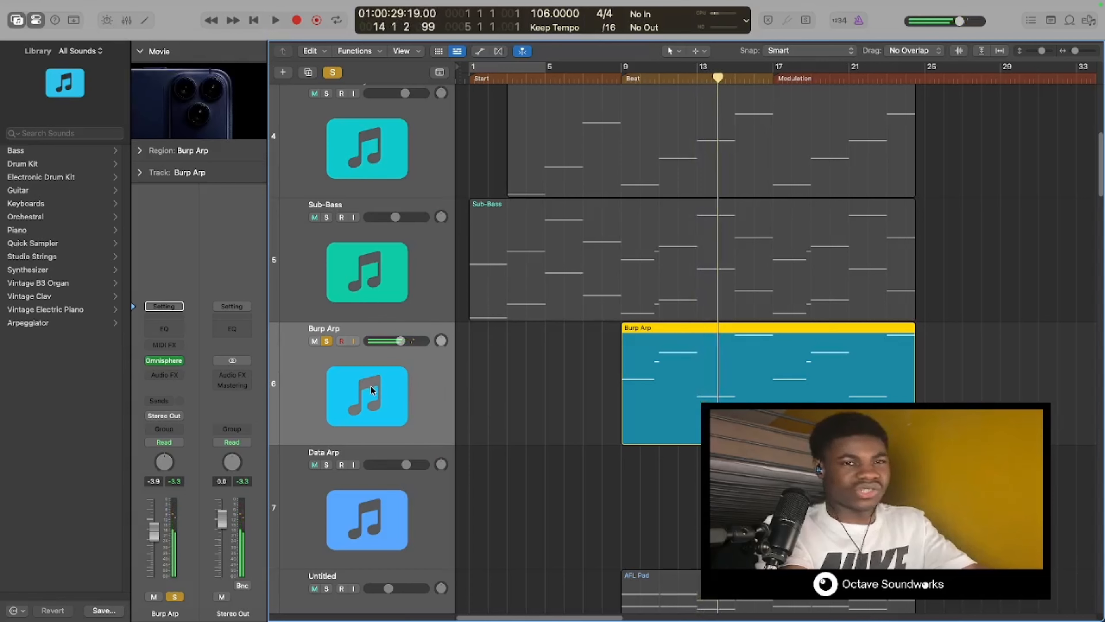
- Solo the Sub-Bass track alongside Burp Arp, play both from bar 8 and stop playback
{"action": "left_click", "coordinate": [326, 217]}
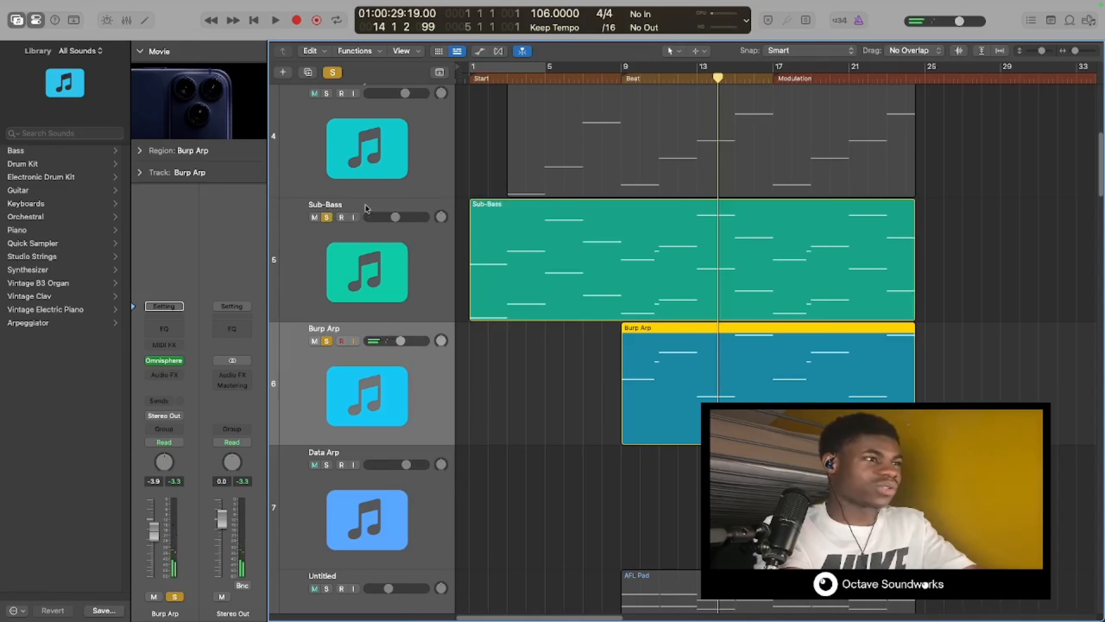
{"action": "double_click", "coordinate": [610, 79]}
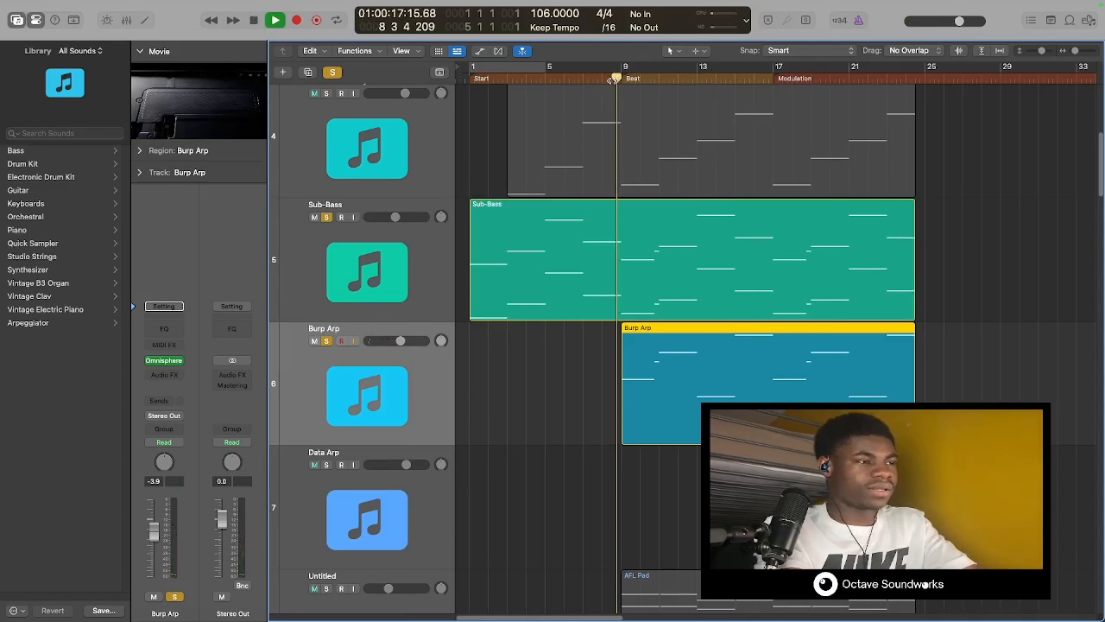
{"action": "key", "text": "space"}
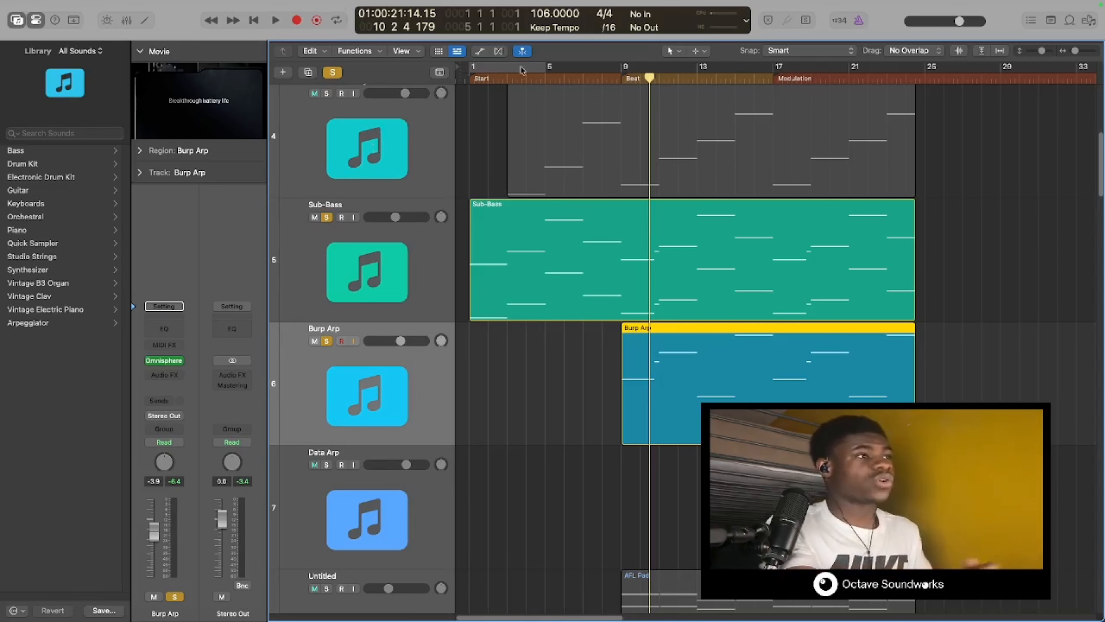
- Replay the soloed Sub-Bass and Burp Arp from bar 9 while looking over the tracks down to Hits, and stop playback
{"action": "left_click", "coordinate": [633, 78]}
{"action": "key", "text": "space"}
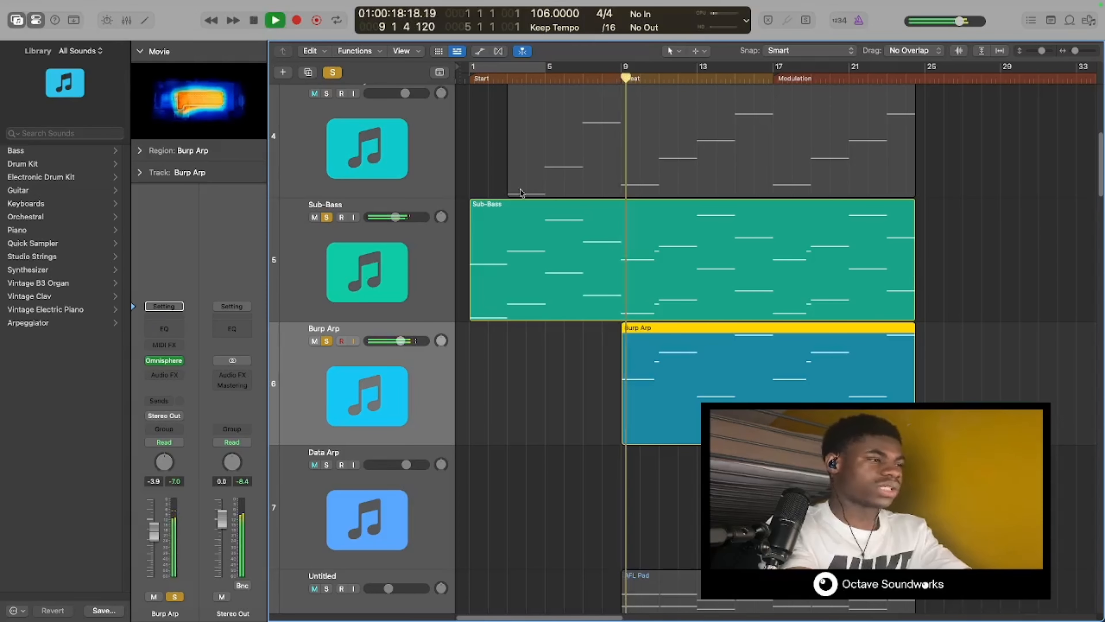
{"action": "scroll", "coordinate": [656, 357], "scroll_direction": "down", "scroll_amount": 4}
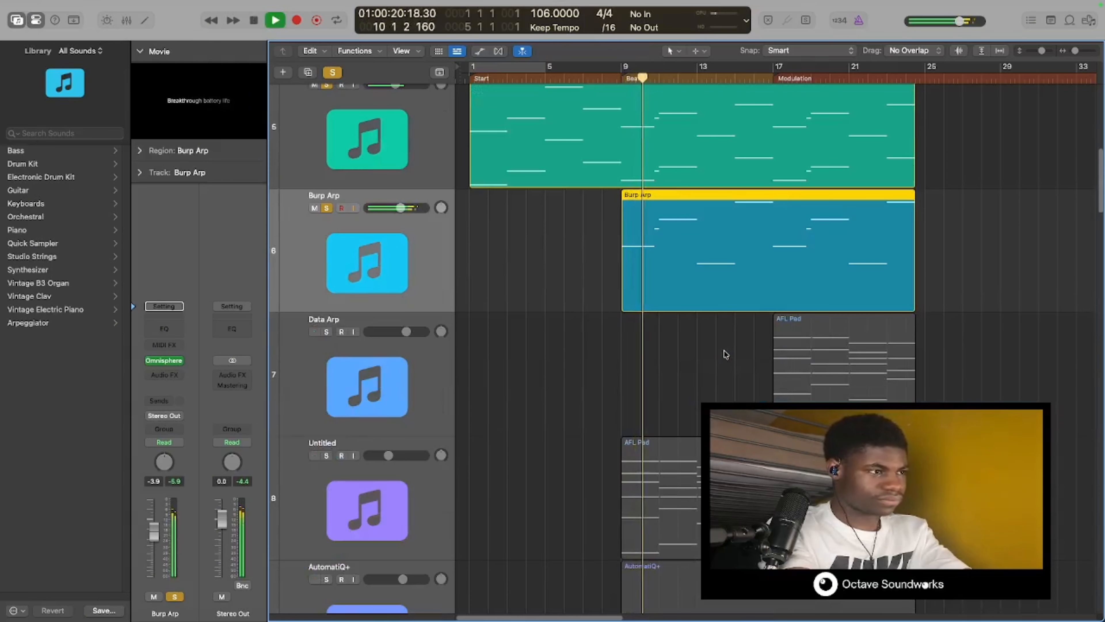
{"action": "scroll", "coordinate": [726, 355], "scroll_direction": "down", "scroll_amount": 4}
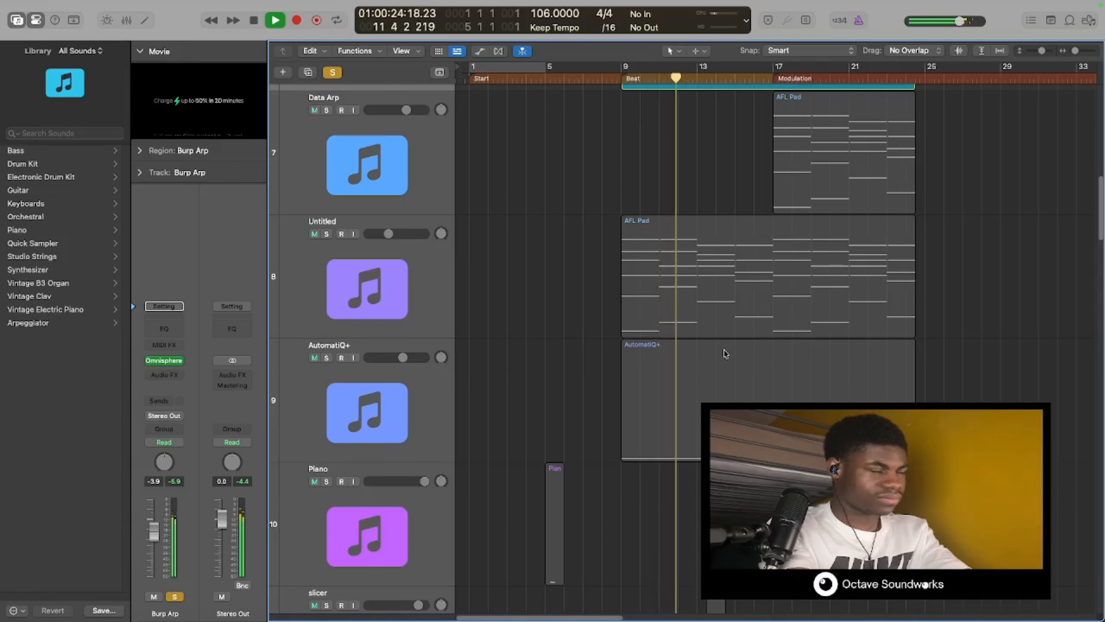
{"action": "scroll", "coordinate": [726, 355], "scroll_direction": "down", "scroll_amount": 1}
{"action": "scroll", "coordinate": [726, 354], "scroll_direction": "down", "scroll_amount": 4}
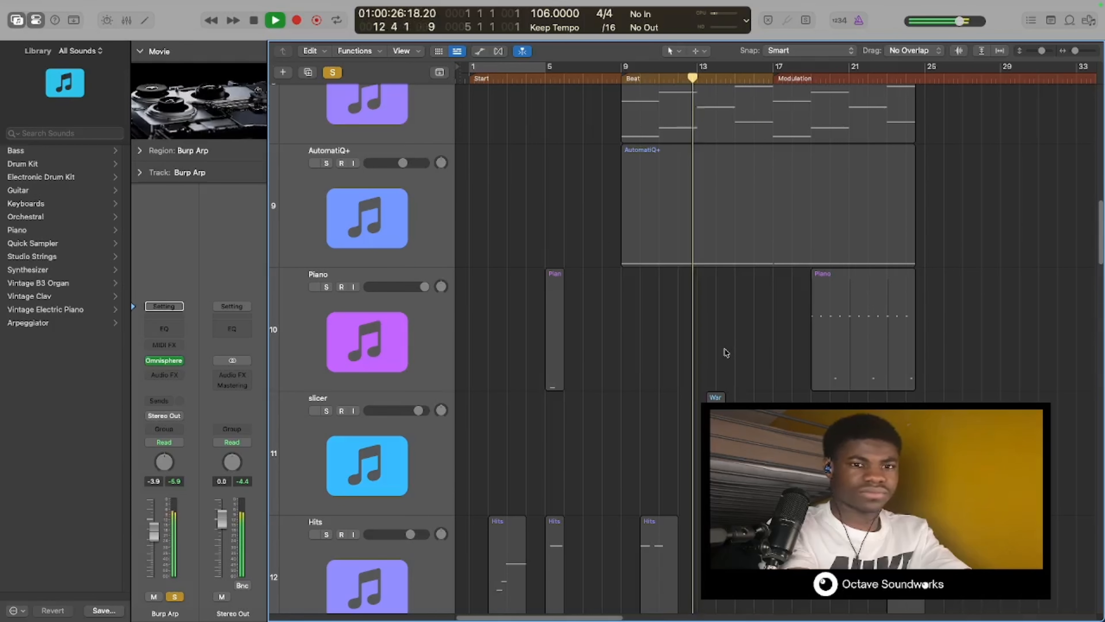
{"action": "scroll", "coordinate": [726, 353], "scroll_direction": "up", "scroll_amount": 15}
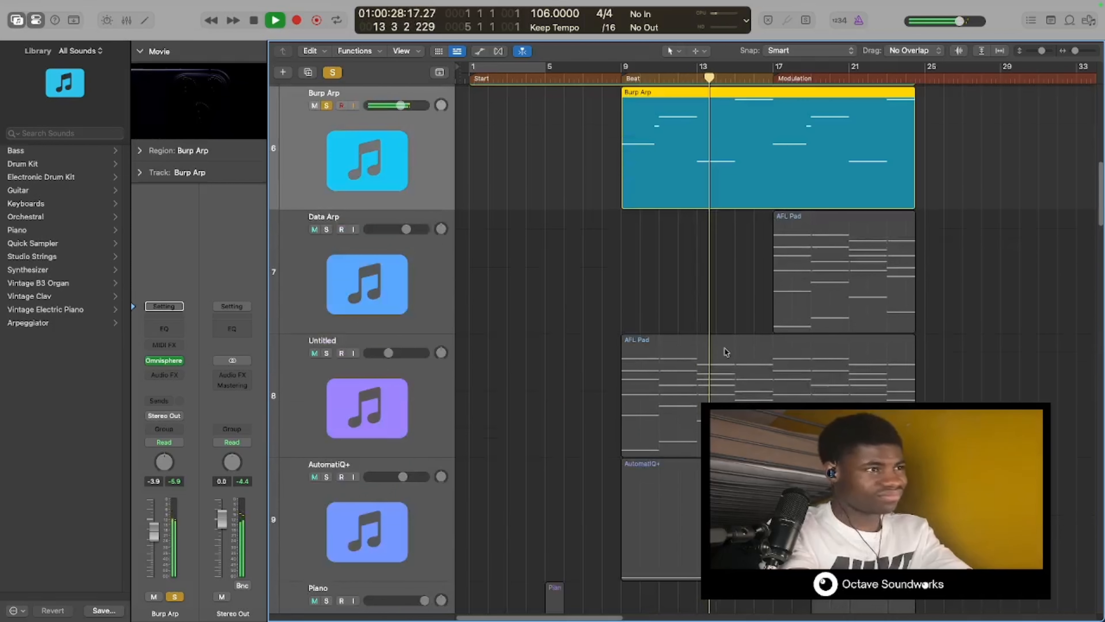
{"action": "scroll", "coordinate": [728, 350], "scroll_direction": "down", "scroll_amount": 1}
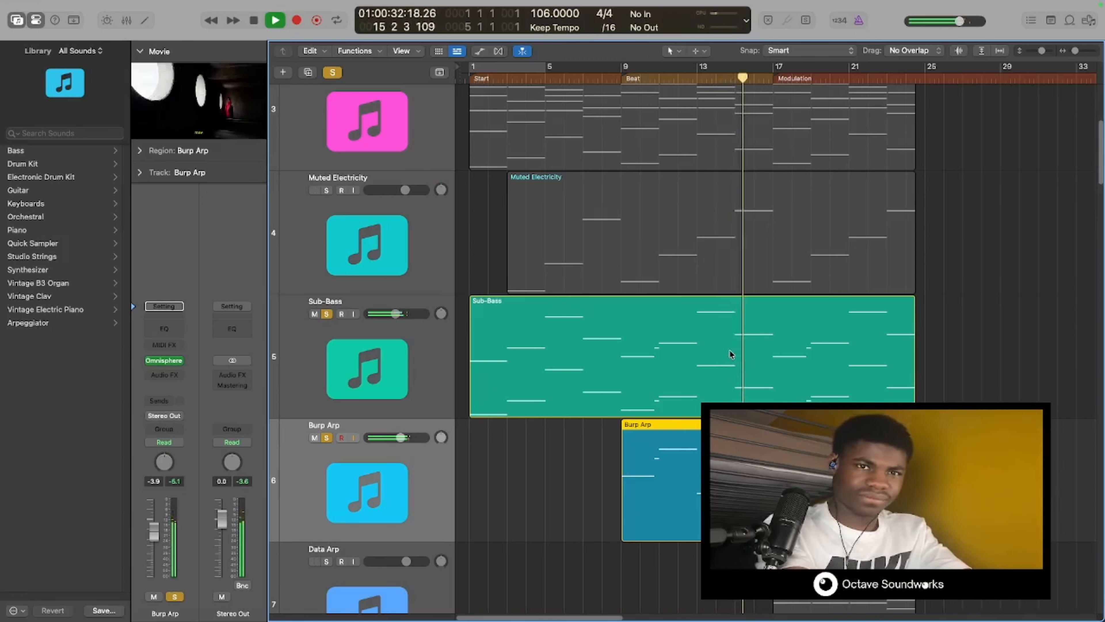
{"action": "key", "text": "space"}
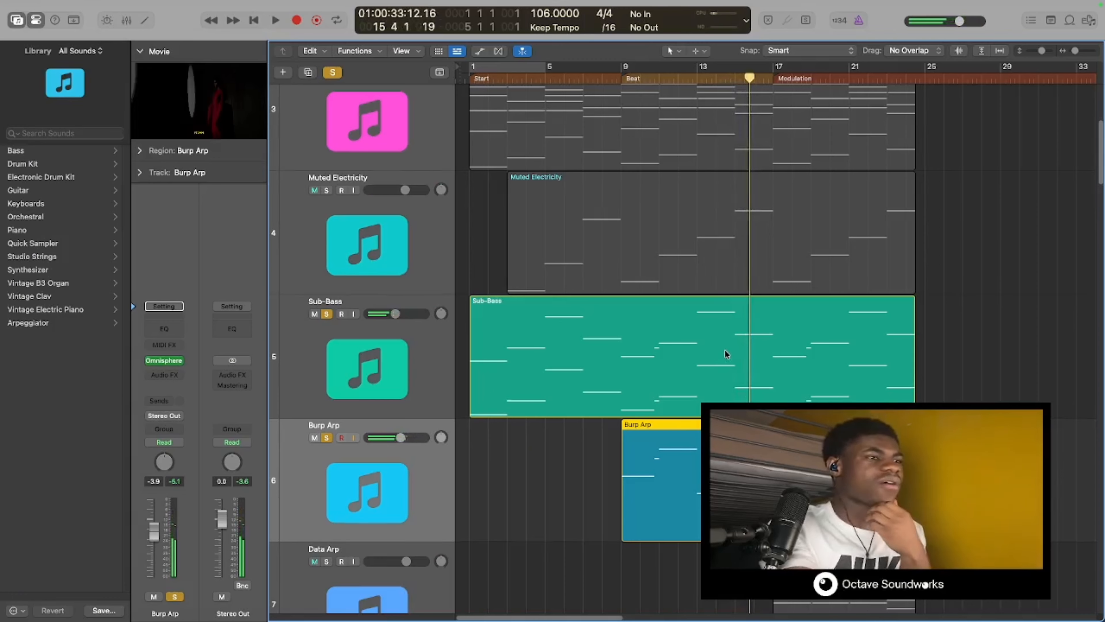
- Select the Data Arp track, remove the solo from Sub-Bass and Burp Arp, and solo Data Arp
{"action": "scroll", "coordinate": [579, 408], "scroll_direction": "down", "scroll_amount": 5}
{"action": "key", "text": "Down"}
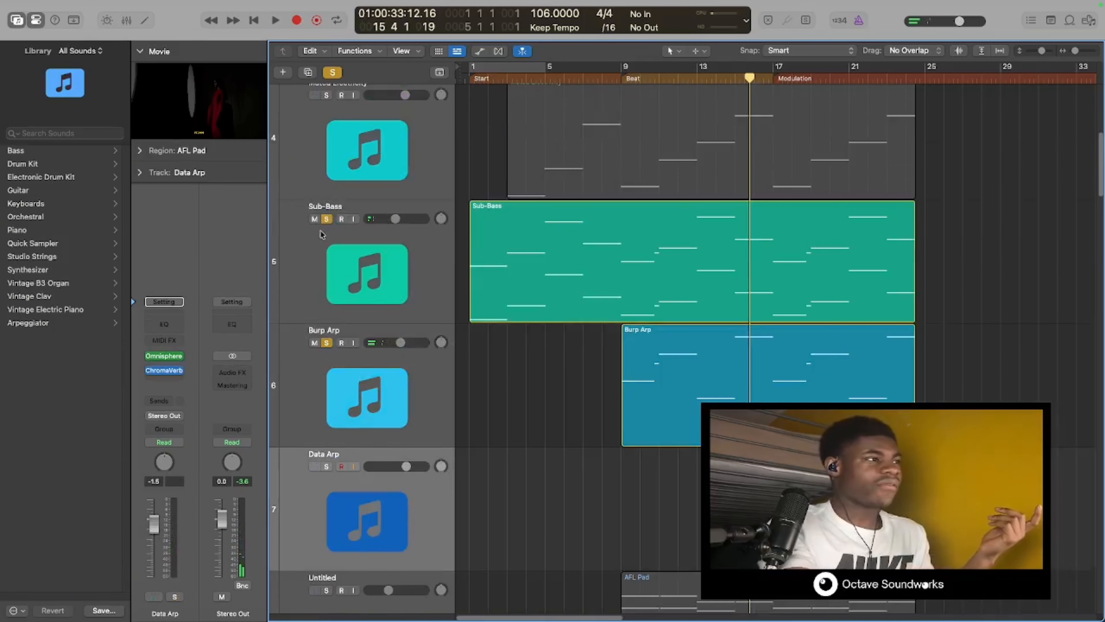
{"action": "left_click", "coordinate": [326, 219]}
{"action": "left_click", "coordinate": [326, 342]}
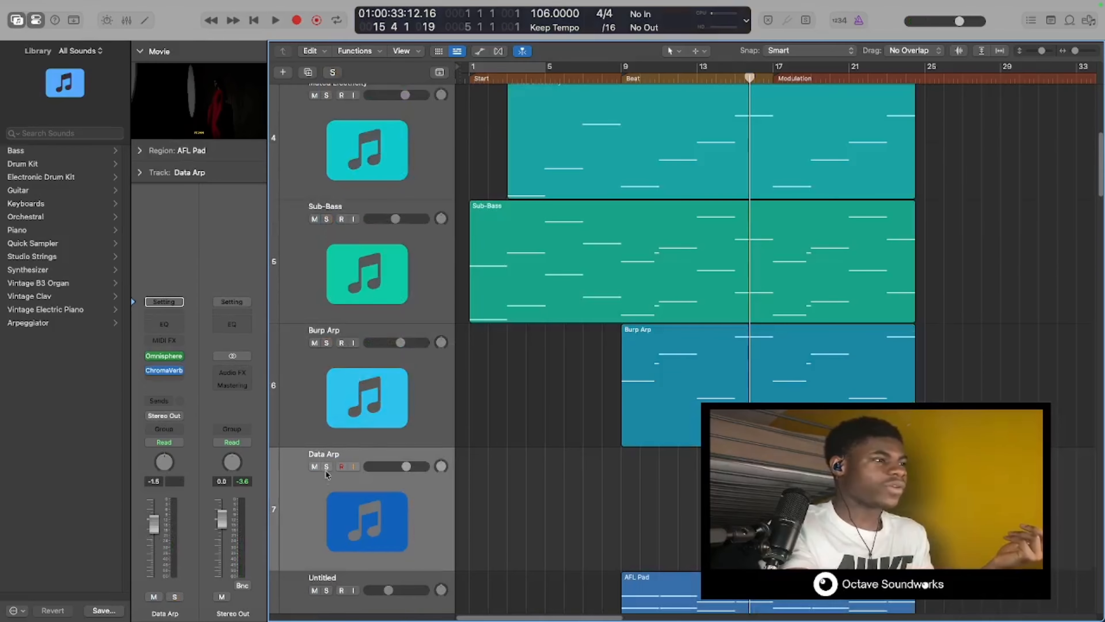
{"action": "left_click", "coordinate": [327, 466]}
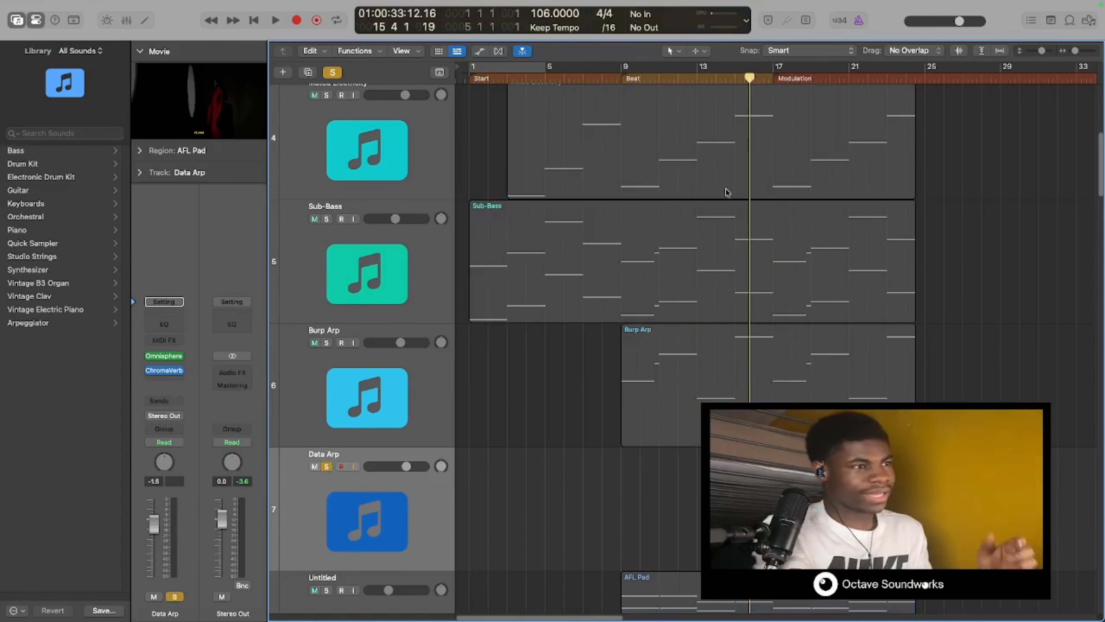
- Play the soloed Data Arp from bar 17 at the Modulation marker, stop, and return the playhead to bar 17
{"action": "left_click", "coordinate": [771, 79]}
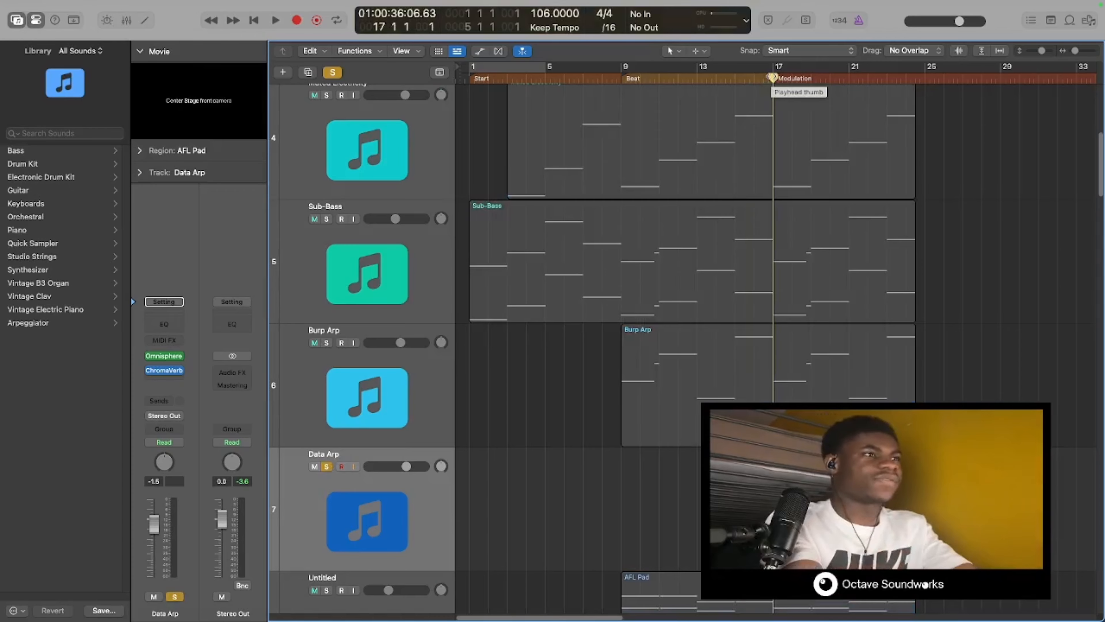
{"action": "key", "text": "space"}
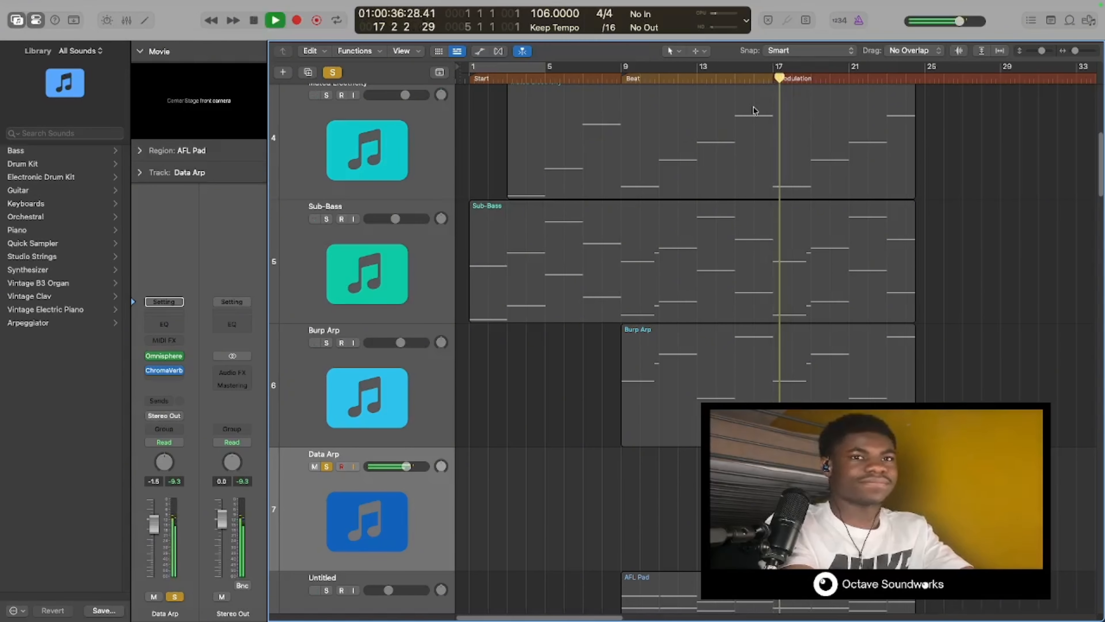
{"action": "key", "text": "space"}
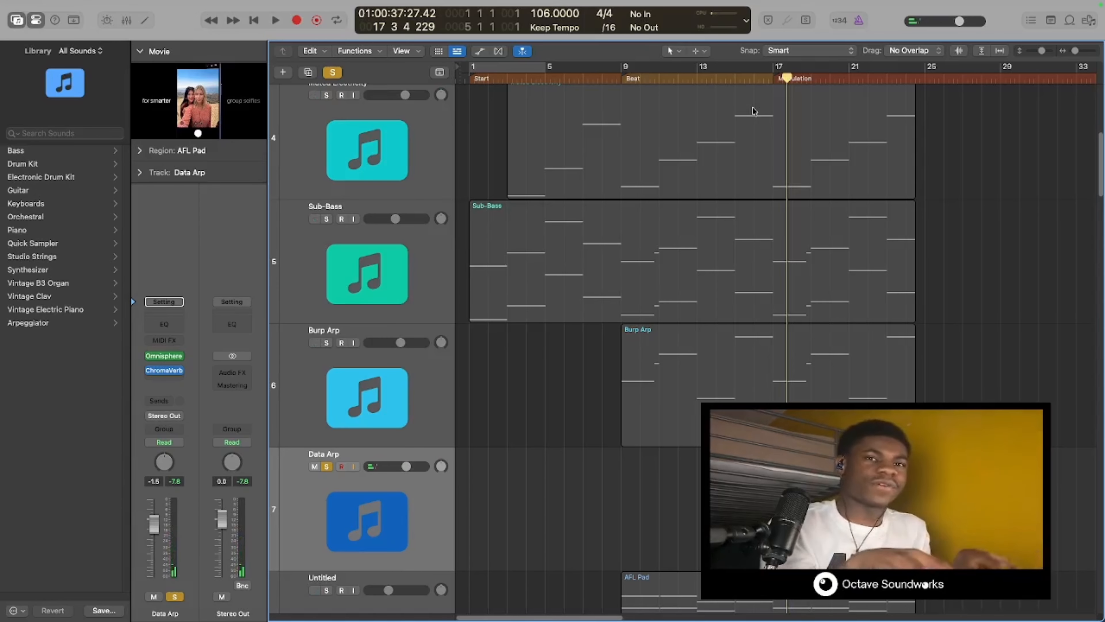
{"action": "left_click", "coordinate": [772, 79]}
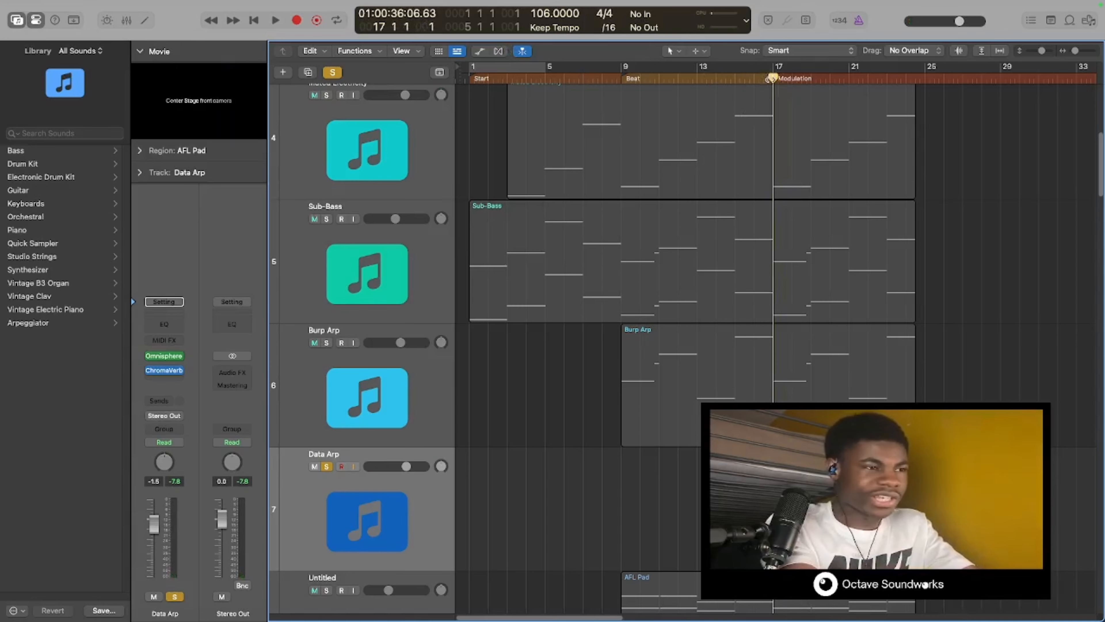
- Play the soloed Data Arp from bar 17 and rename the Untitled track below it as Arp
{"action": "key", "text": "space"}
{"action": "scroll", "coordinate": [785, 379], "scroll_direction": "down", "scroll_amount": 6}
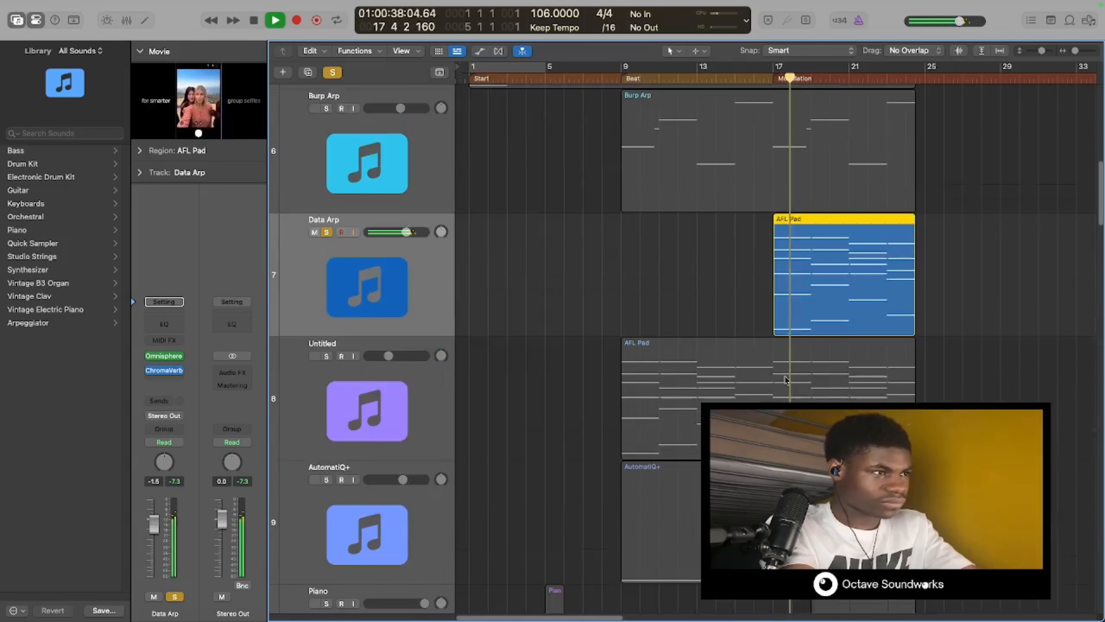
{"action": "left_click", "coordinate": [376, 345]}
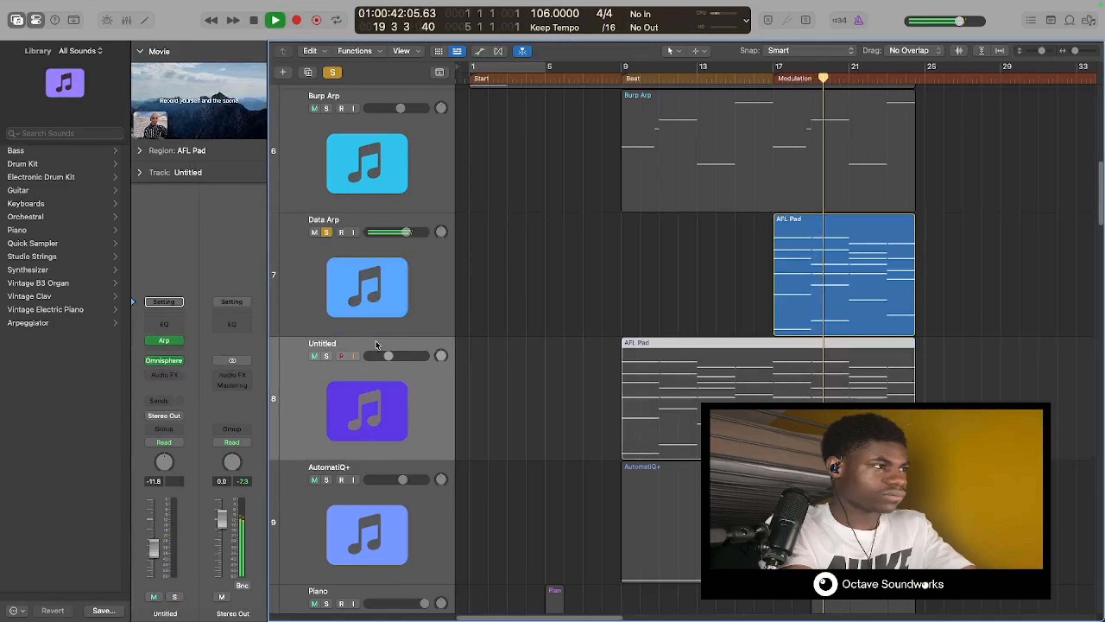
{"action": "double_click", "coordinate": [377, 345]}
{"action": "type", "text": "Arp"}
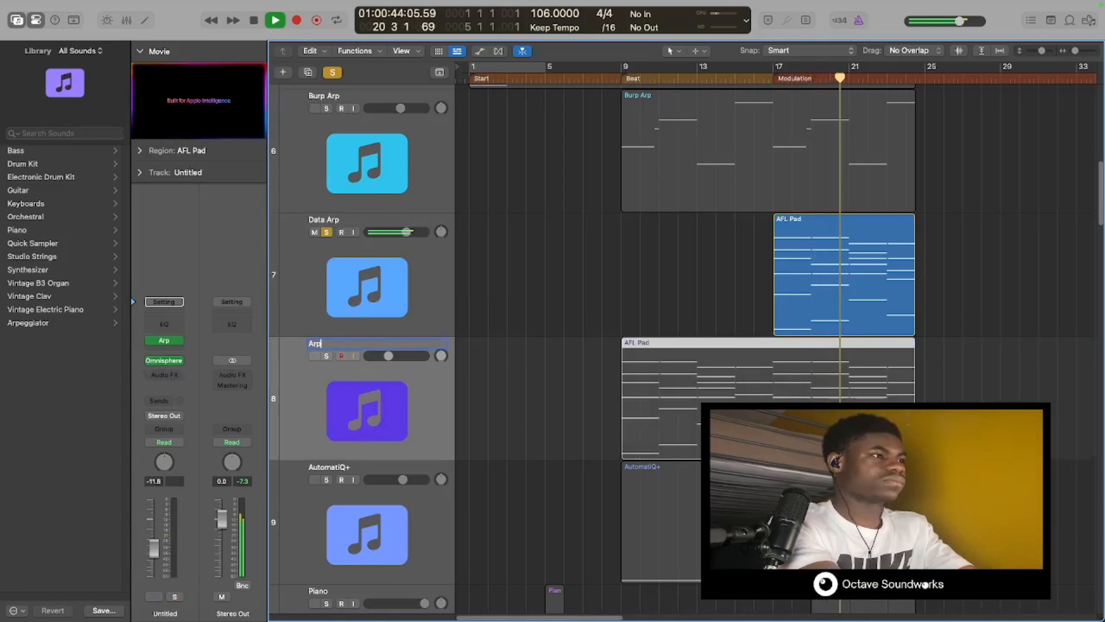
{"action": "key", "text": "Return"}
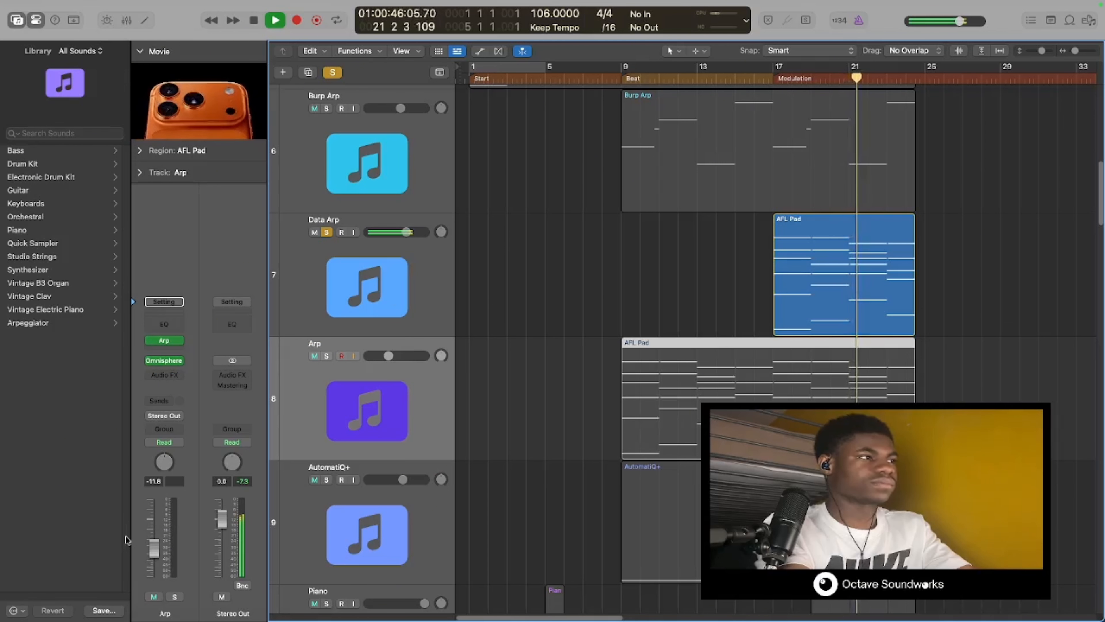
- Solo the Arp track alongside Data Arp and continue playback from bar 9 at the Beat marker
{"action": "left_click", "coordinate": [326, 355]}
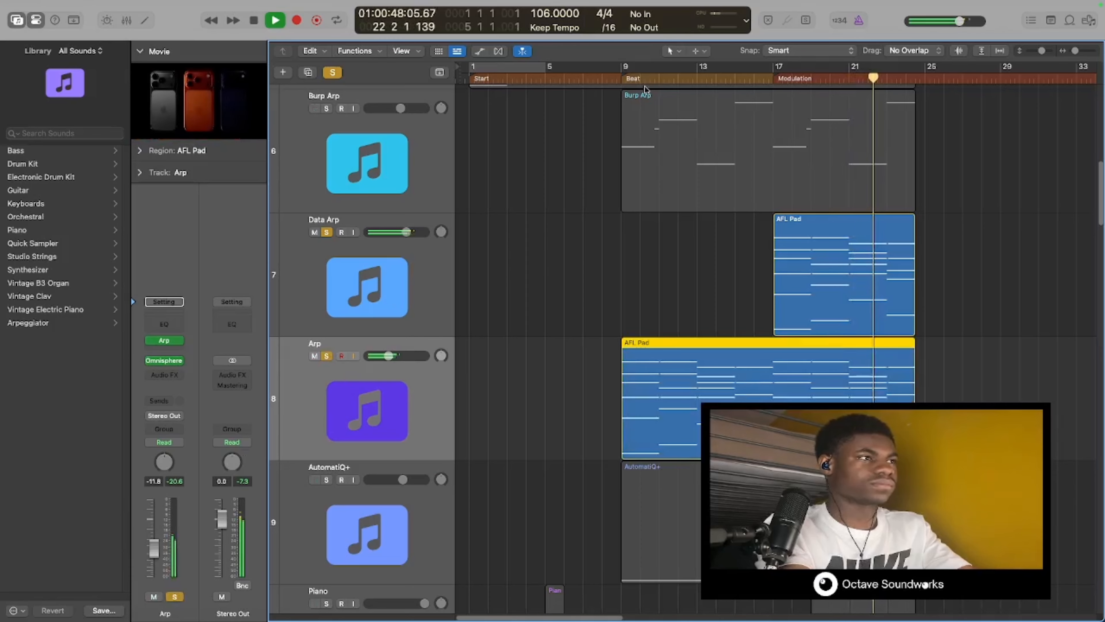
{"action": "left_click", "coordinate": [634, 79]}
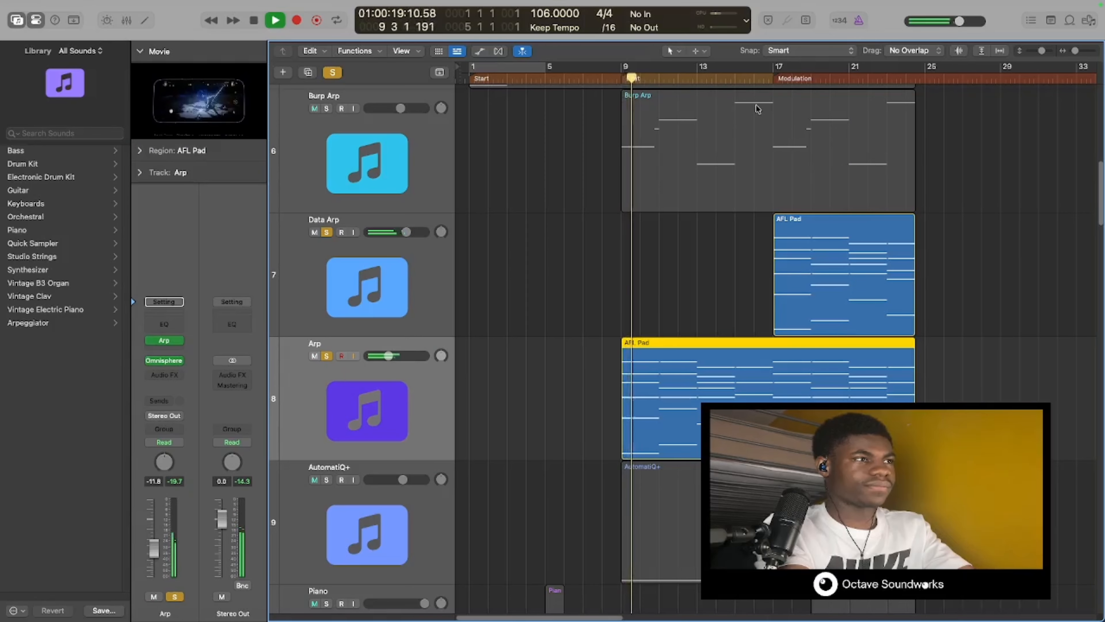
- Inspect the Arp track's Omnisphere patch and its Arpeggiator settings during playback, closing each plug-in window
{"action": "left_click", "coordinate": [167, 361]}
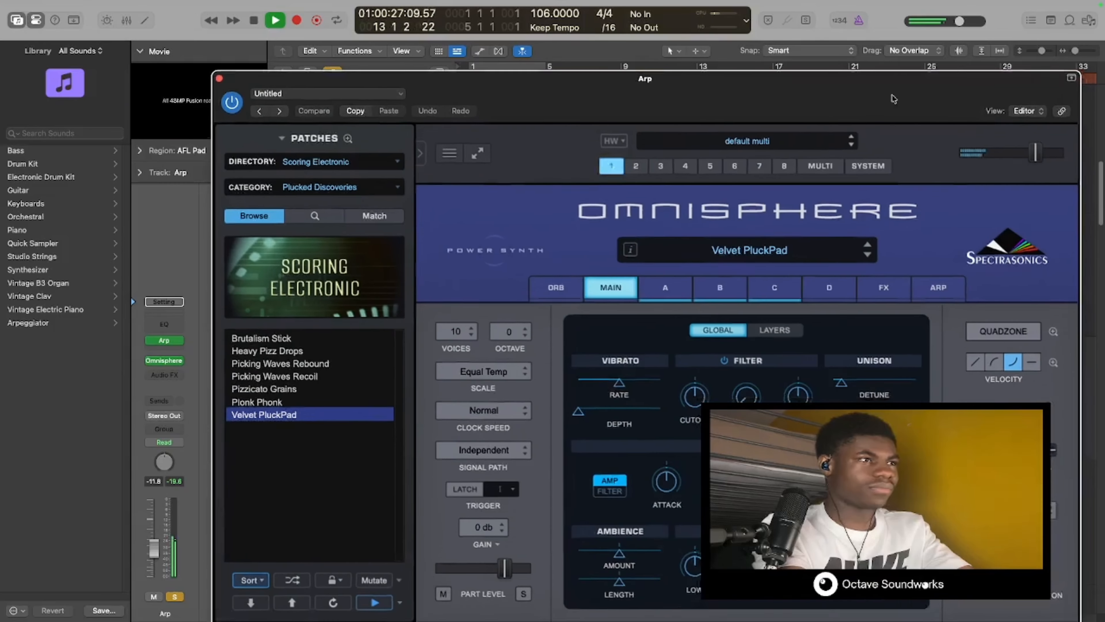
{"action": "left_click_drag", "start_coordinate": [893, 99], "coordinate": [783, 67]}
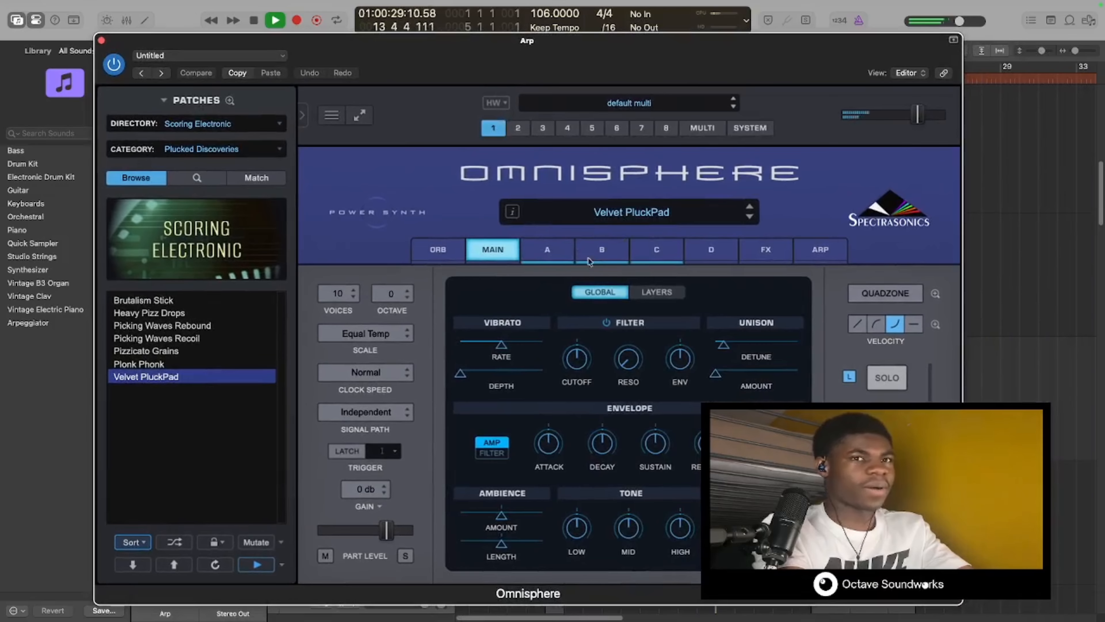
{"action": "left_click", "coordinate": [101, 40]}
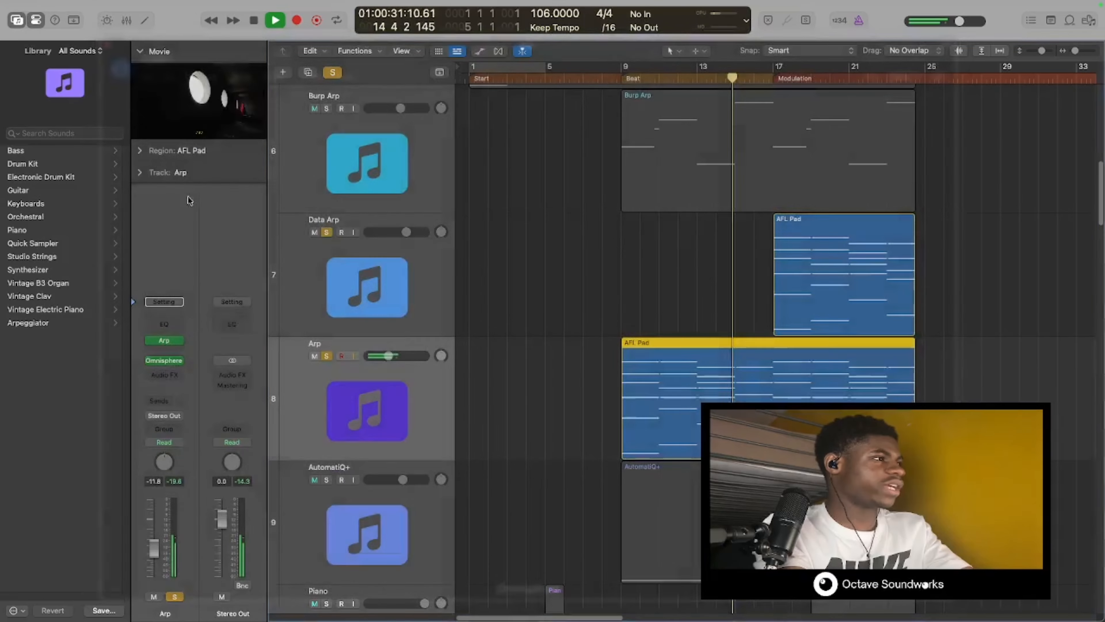
{"action": "left_click", "coordinate": [163, 340]}
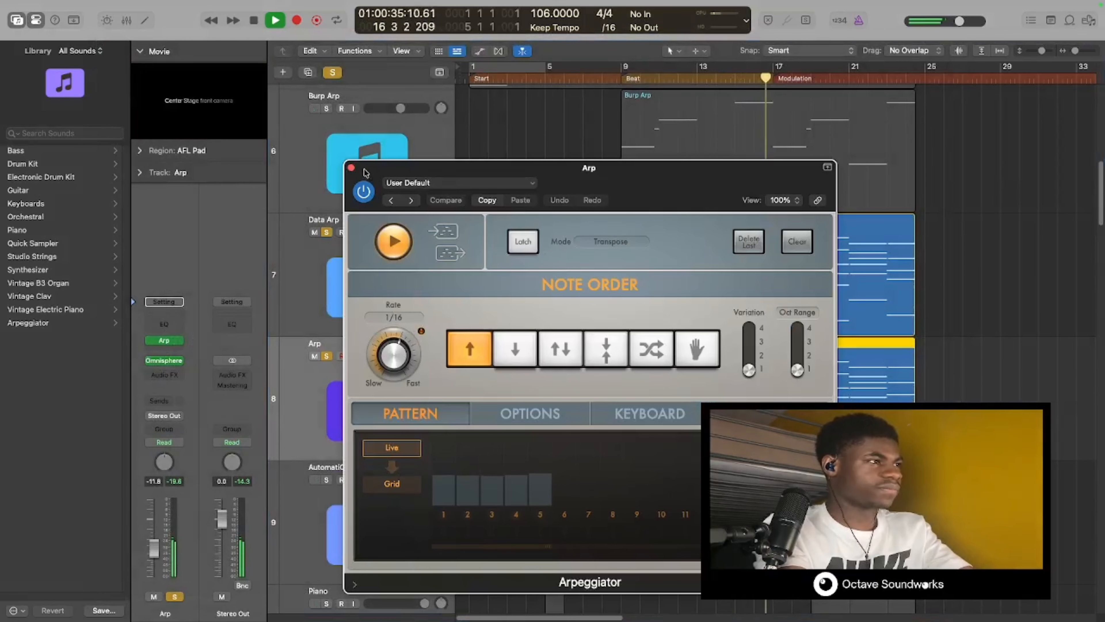
{"action": "left_click", "coordinate": [352, 167]}
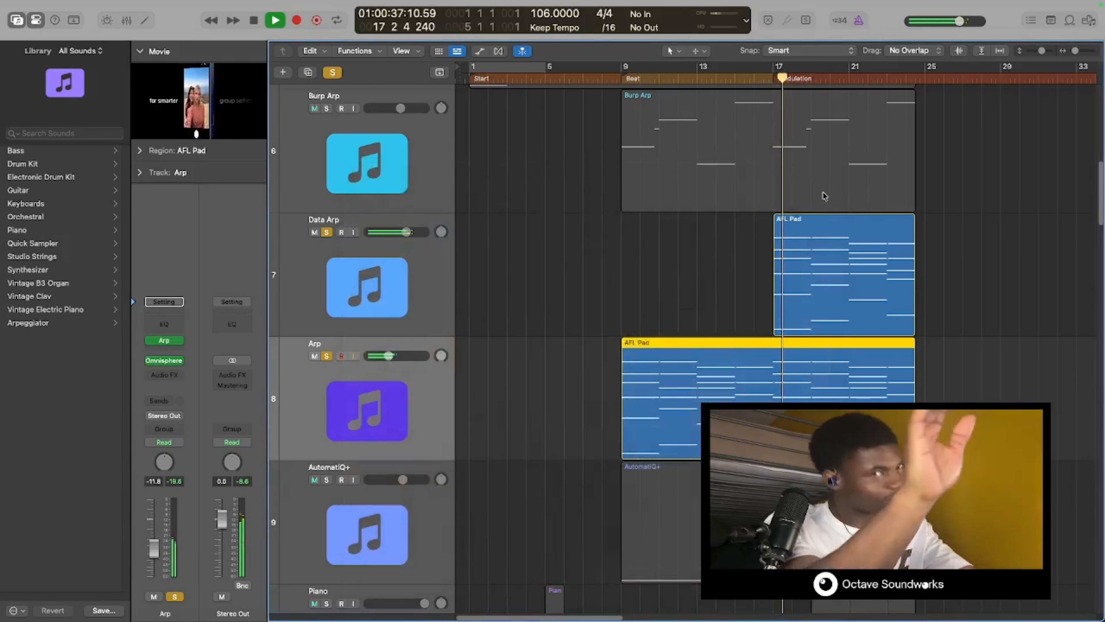
- Look over the tracks from Arp down to Hits during playback, stop, and return the playhead to bar 9
{"action": "scroll", "coordinate": [858, 263], "scroll_direction": "down", "scroll_amount": 3}
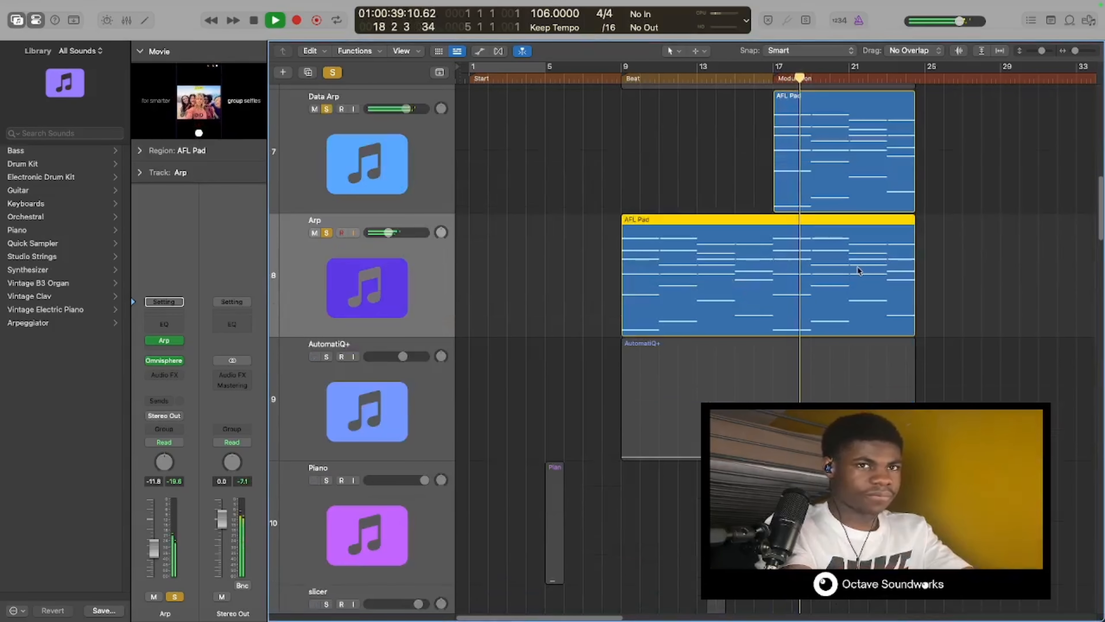
{"action": "scroll", "coordinate": [856, 268], "scroll_direction": "down", "scroll_amount": 2}
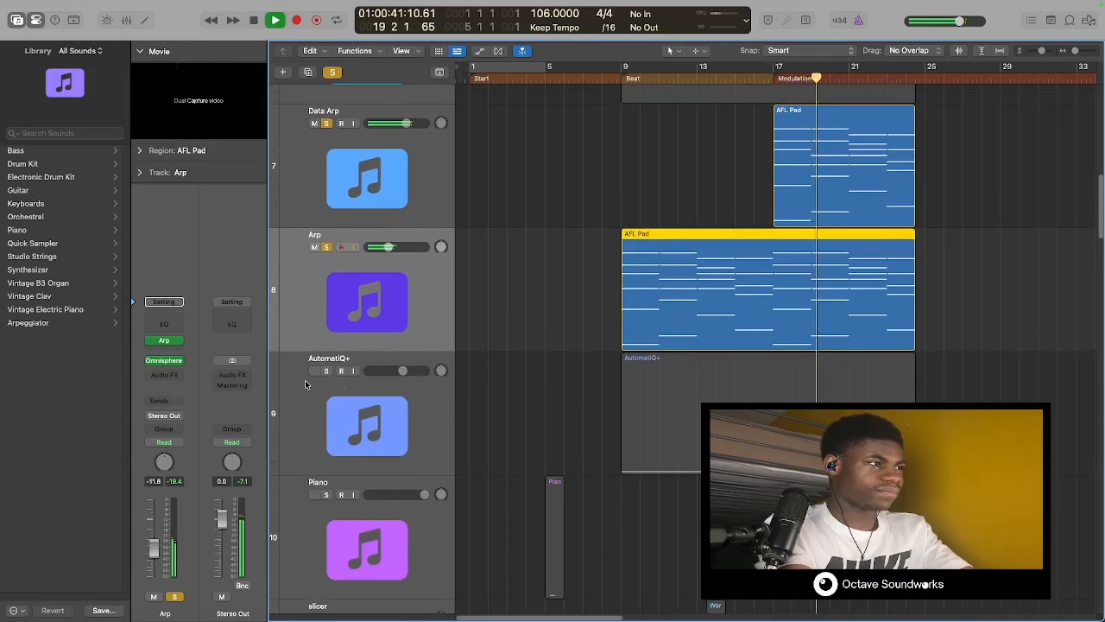
{"action": "scroll", "coordinate": [818, 276], "scroll_direction": "down", "scroll_amount": 3}
{"action": "scroll", "coordinate": [783, 277], "scroll_direction": "down", "scroll_amount": 6}
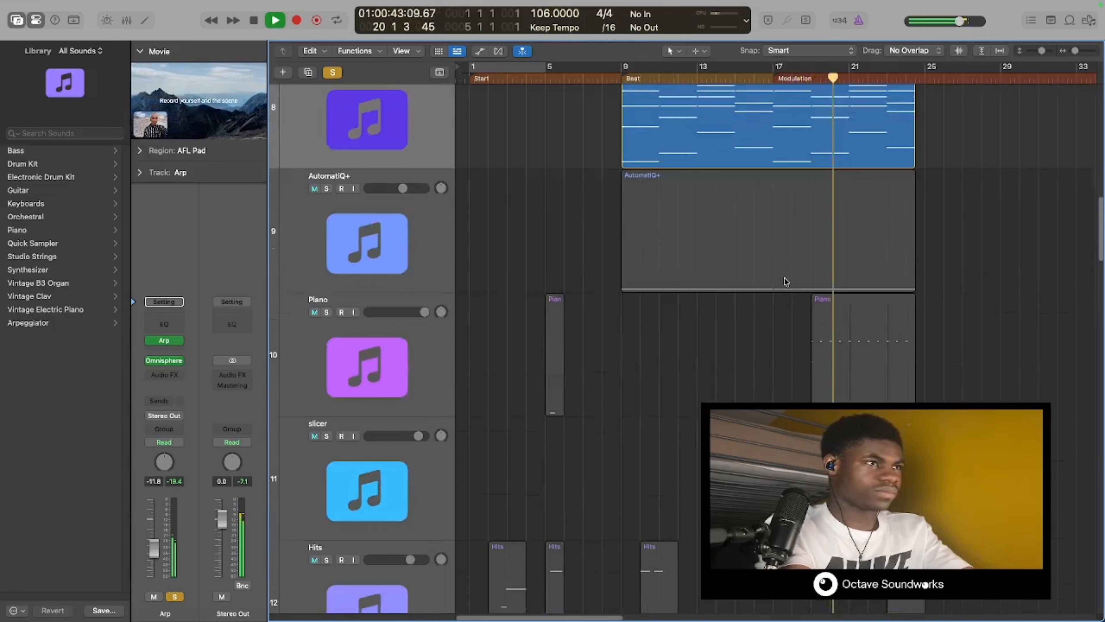
{"action": "key", "text": "space"}
{"action": "left_click", "coordinate": [620, 79]}
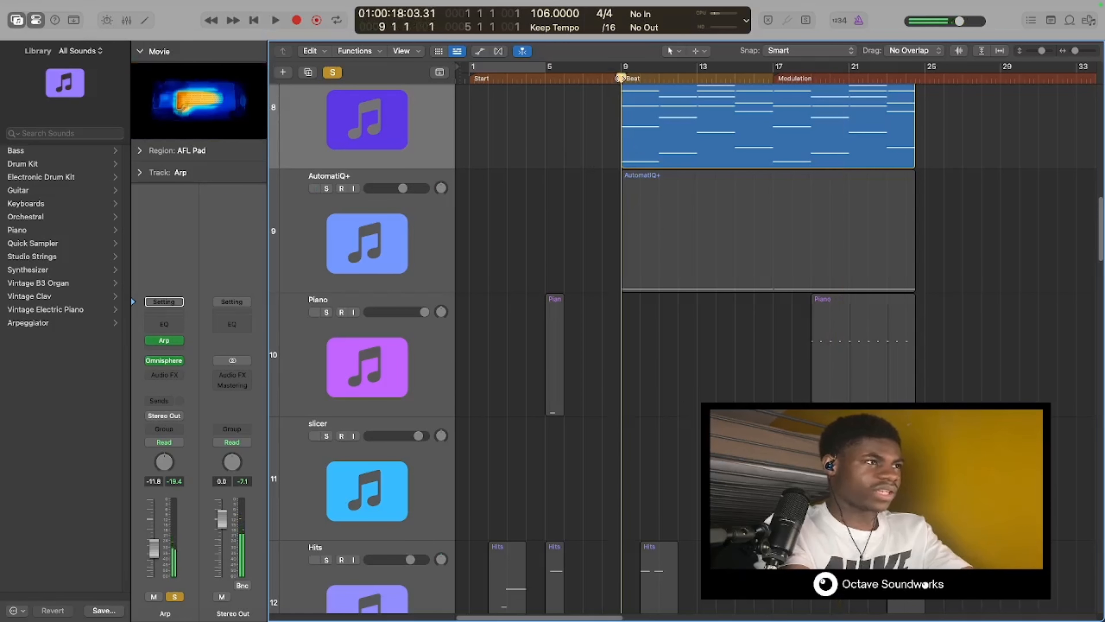
- Select the AutomatiQ+ track and inspect its ZebraHZ synth, dismissing the licence notice and closing the plug-in window
{"action": "left_click", "coordinate": [318, 212]}
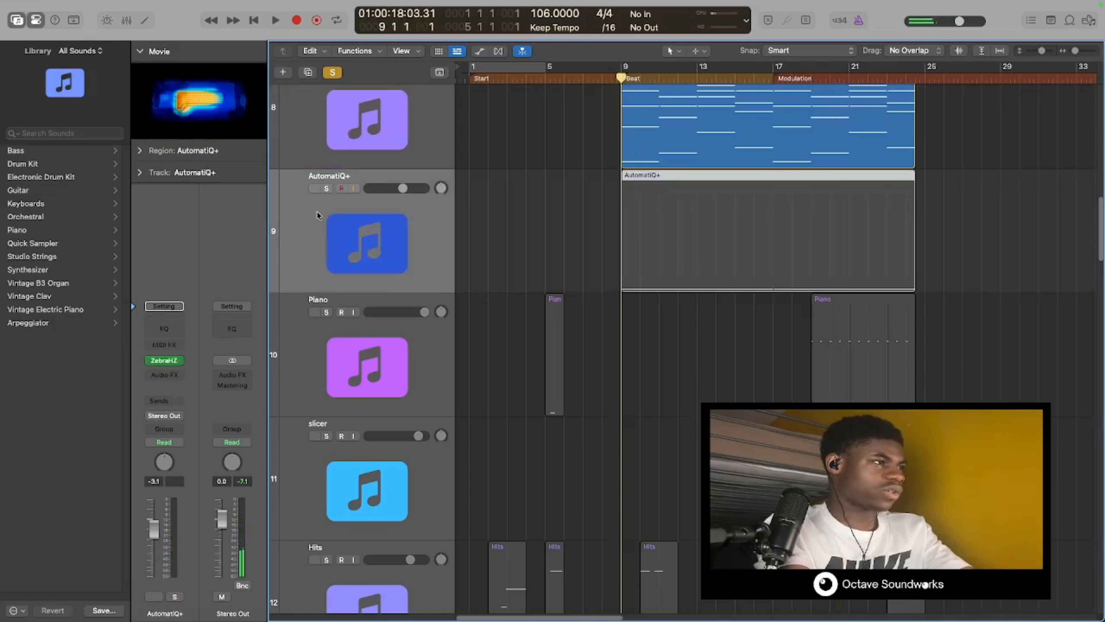
{"action": "left_click", "coordinate": [165, 362]}
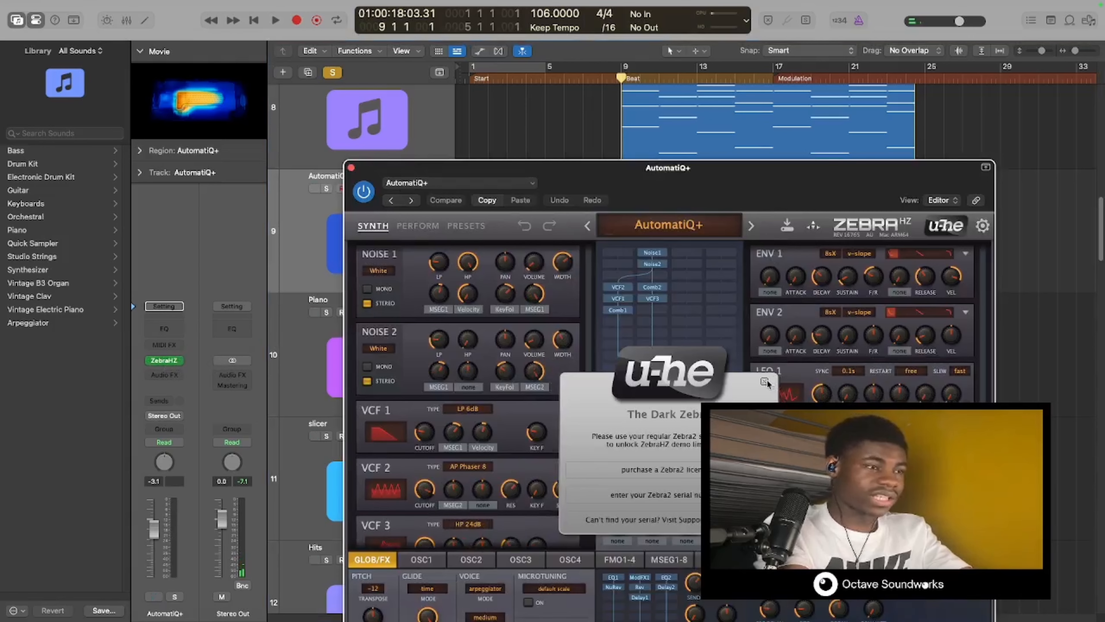
{"action": "left_click", "coordinate": [765, 382]}
{"action": "left_click_drag", "start_coordinate": [773, 203], "coordinate": [682, 88]}
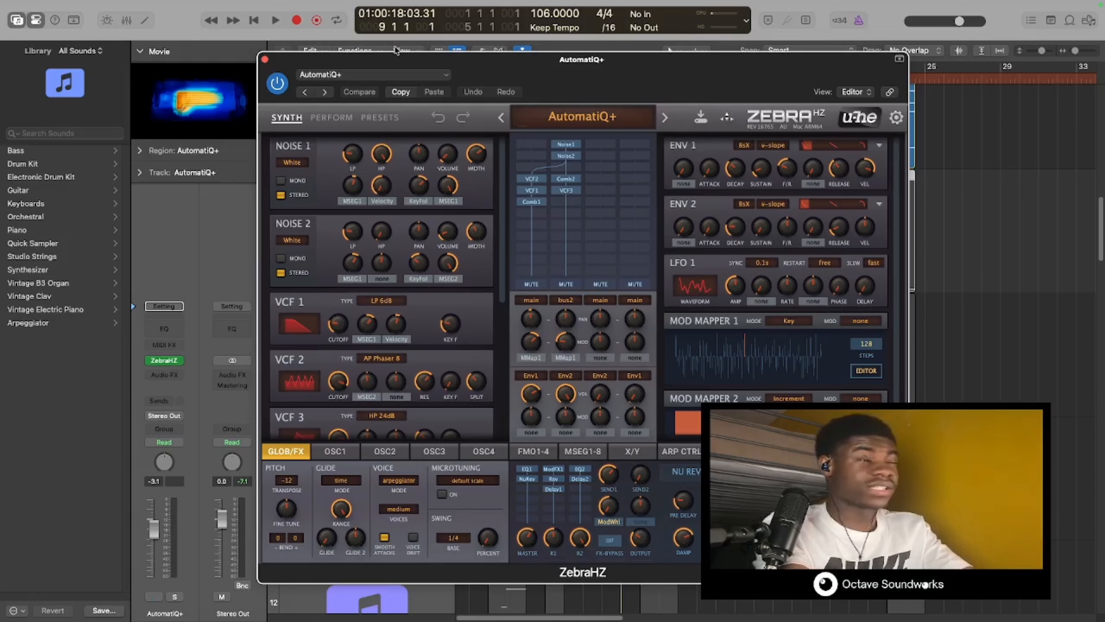
{"action": "left_click", "coordinate": [265, 60]}
- Play from bar 9 and add the AutomatiQ+, Sub-Bass and Burp Arp tracks to the solo
{"action": "key", "text": "space"}
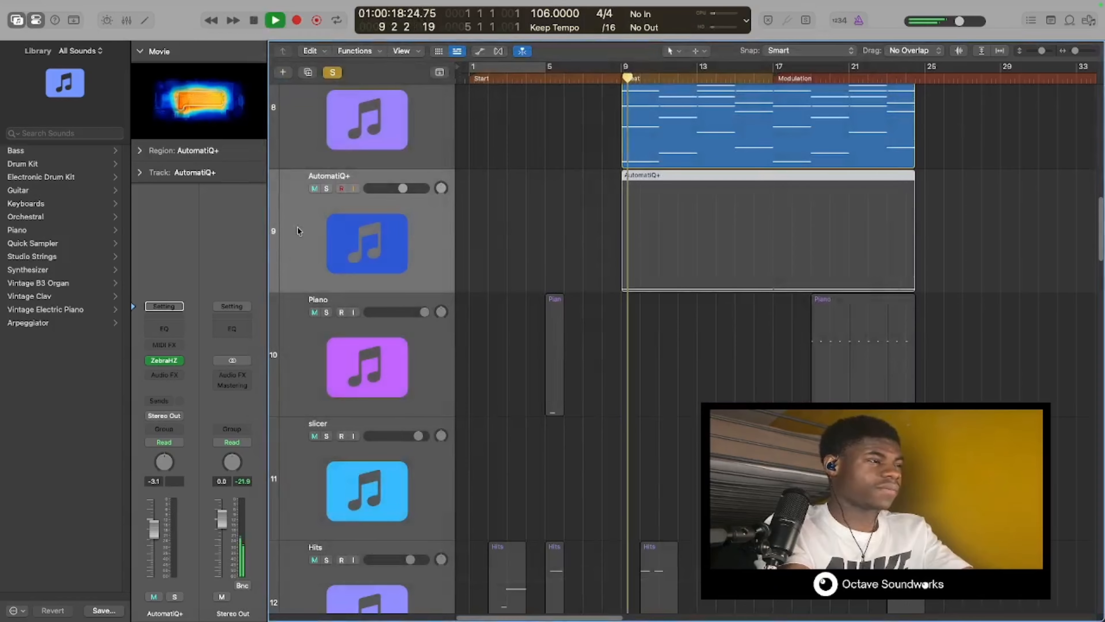
{"action": "left_click", "coordinate": [326, 188]}
{"action": "scroll", "coordinate": [745, 293], "scroll_direction": "up", "scroll_amount": 3}
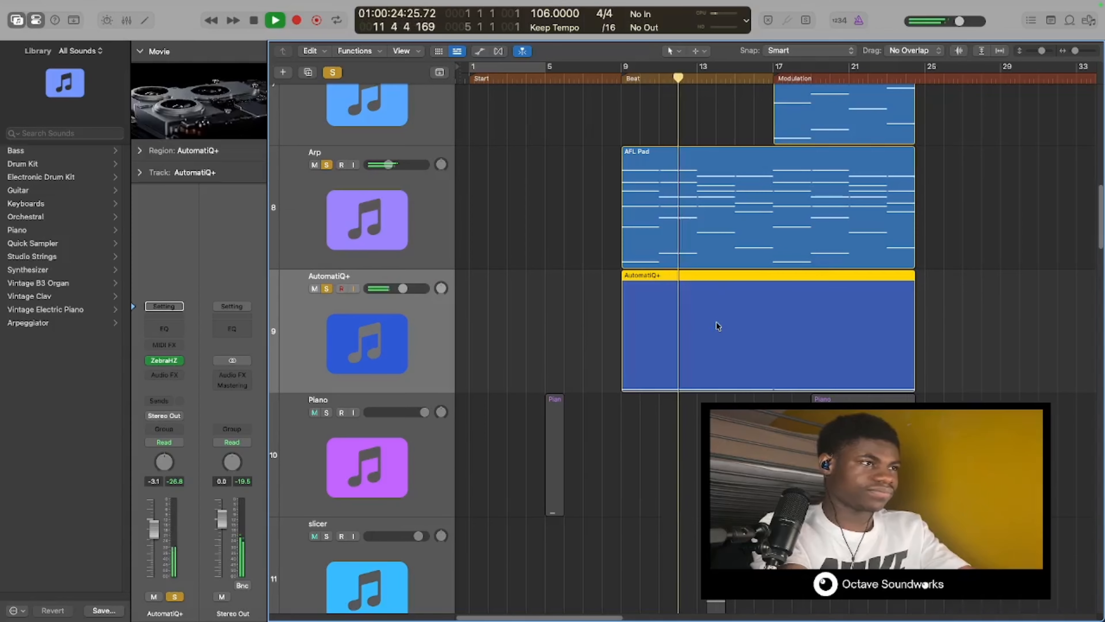
{"action": "scroll", "coordinate": [728, 322], "scroll_direction": "up", "scroll_amount": 3}
{"action": "scroll", "coordinate": [728, 320], "scroll_direction": "up", "scroll_amount": 2}
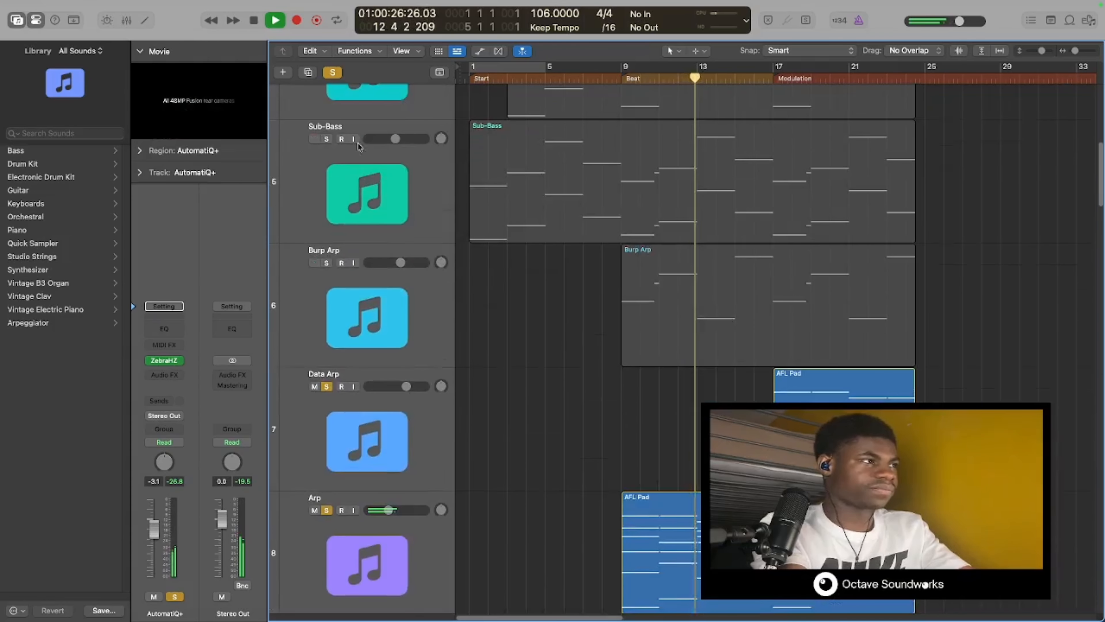
{"action": "left_click", "coordinate": [327, 139]}
{"action": "left_click", "coordinate": [327, 263]}
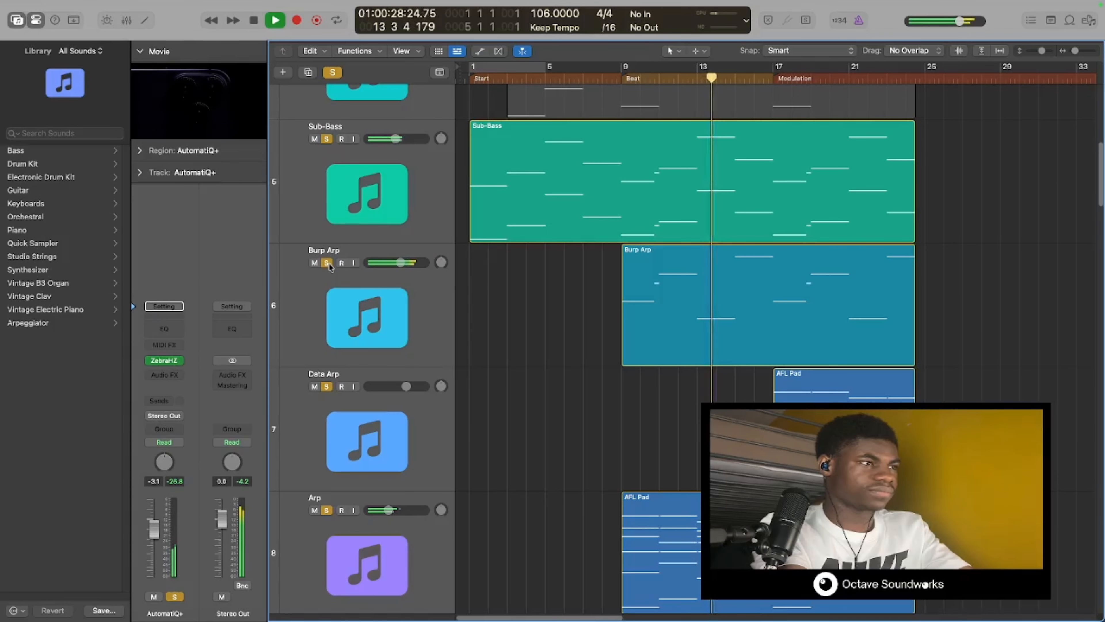
- Add AFL Pad, Sky Synth, PAD 001 LABS and Muted Electricity to the solo, and stop playback after bar 24
{"action": "left_click_drag", "start_coordinate": [1041, 51], "coordinate": [1035, 51]}
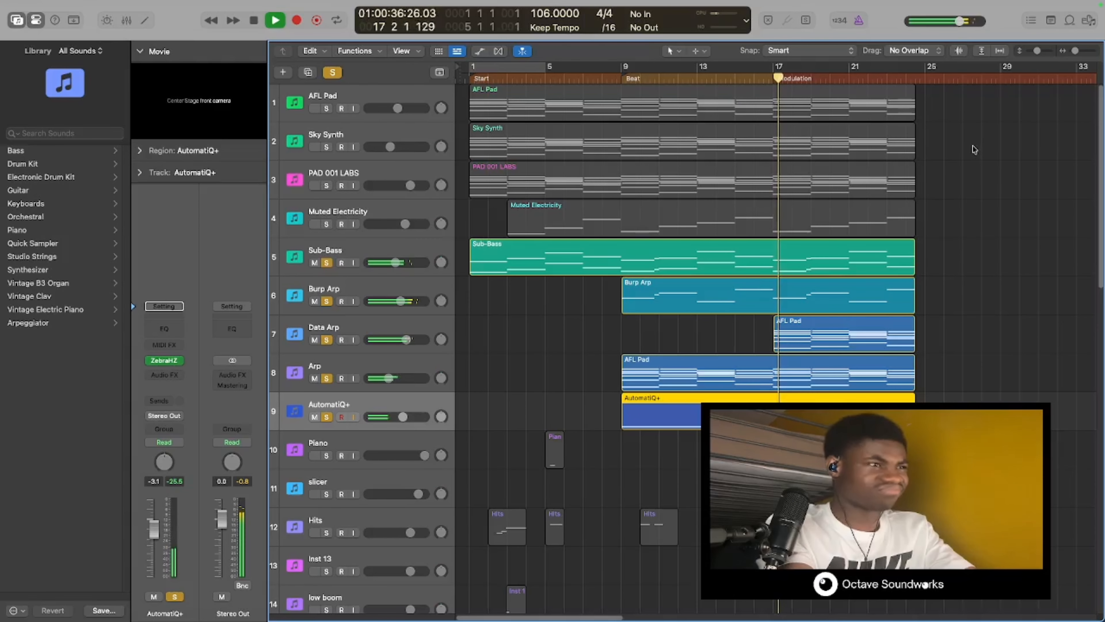
{"action": "scroll", "coordinate": [899, 285], "scroll_direction": "down", "scroll_amount": 3}
{"action": "scroll", "coordinate": [899, 282], "scroll_direction": "up", "scroll_amount": 3}
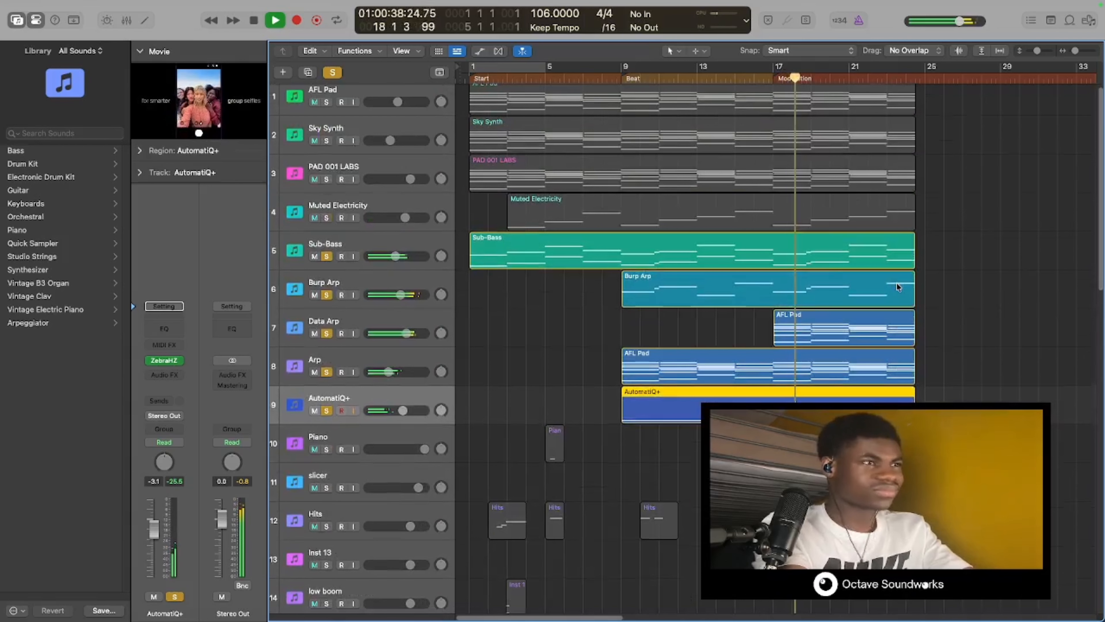
{"action": "scroll", "coordinate": [900, 282], "scroll_direction": "up", "scroll_amount": 1}
{"action": "left_click_drag", "start_coordinate": [327, 108], "coordinate": [338, 218]}
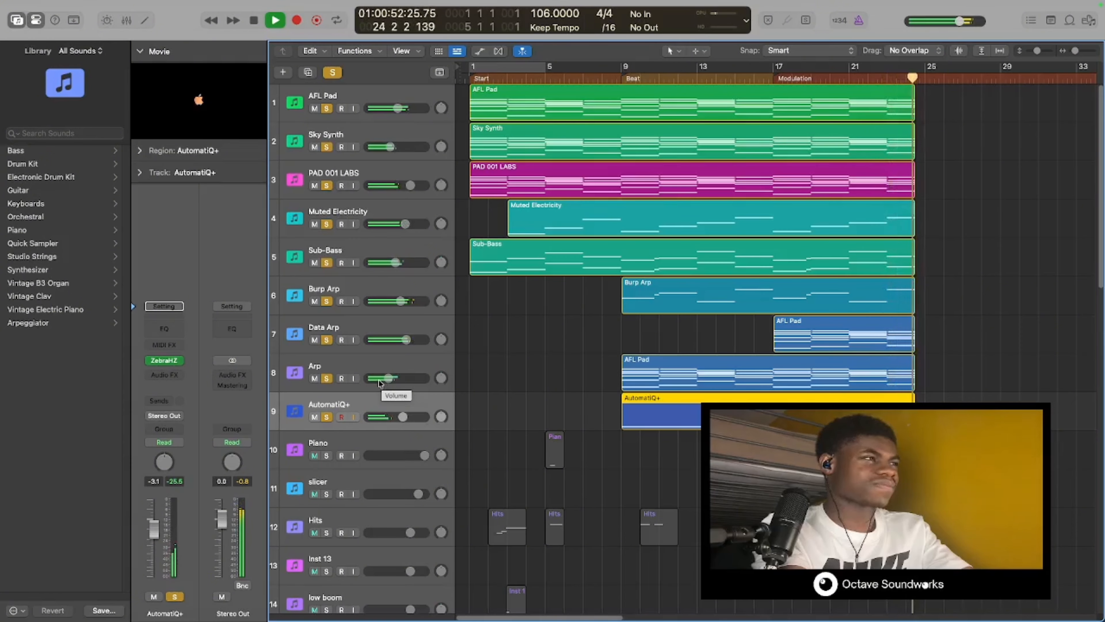
{"action": "key", "text": "space"}
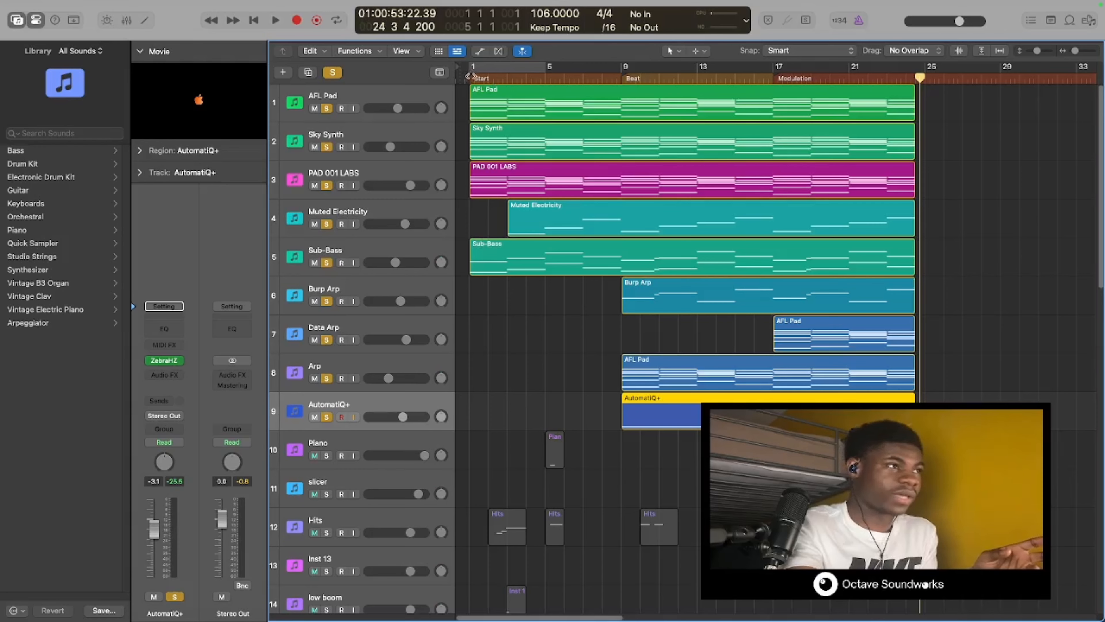
- Scrub the playhead across the arrangement, replay the nine soloed layers from bar 9, and stop playback
{"action": "left_click_drag", "start_coordinate": [471, 77], "coordinate": [917, 81]}
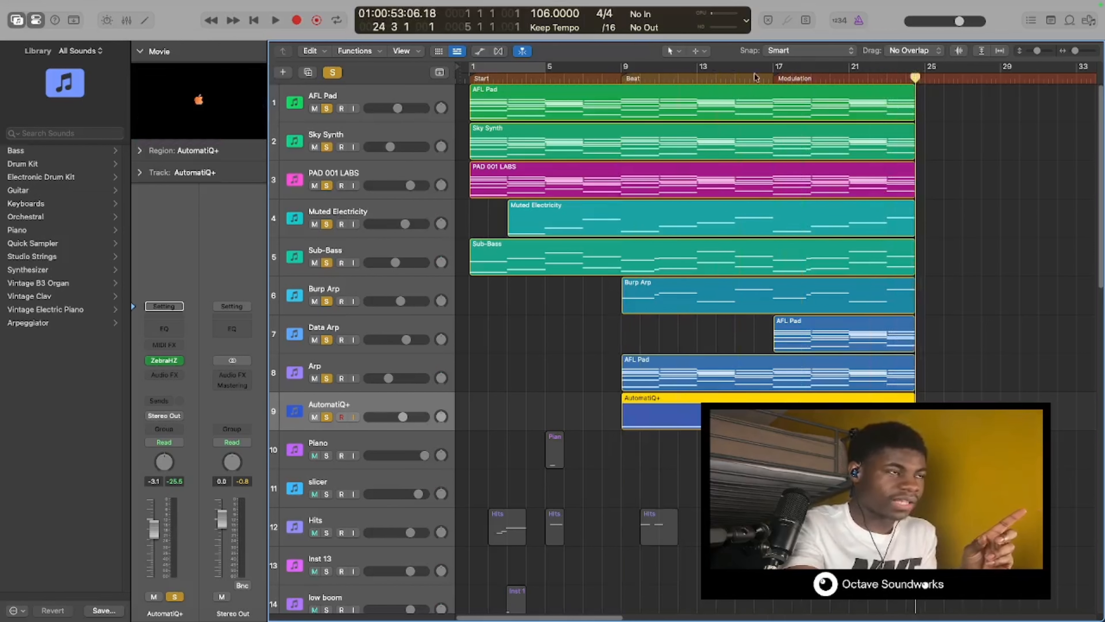
{"action": "left_click", "coordinate": [620, 78]}
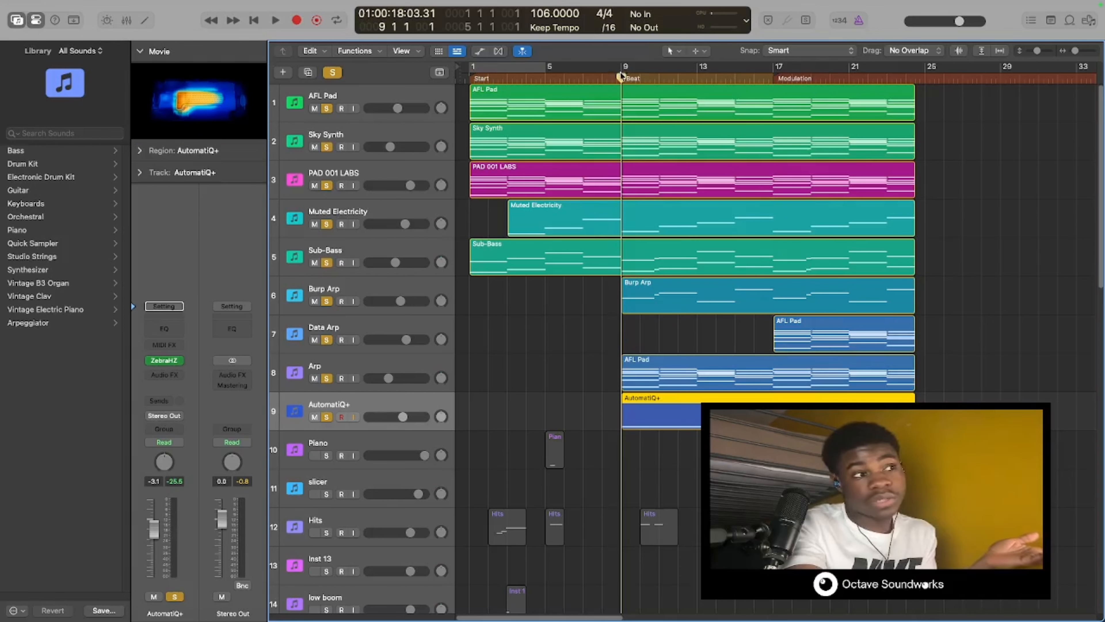
{"action": "scroll", "coordinate": [631, 335], "scroll_direction": "down", "scroll_amount": 5}
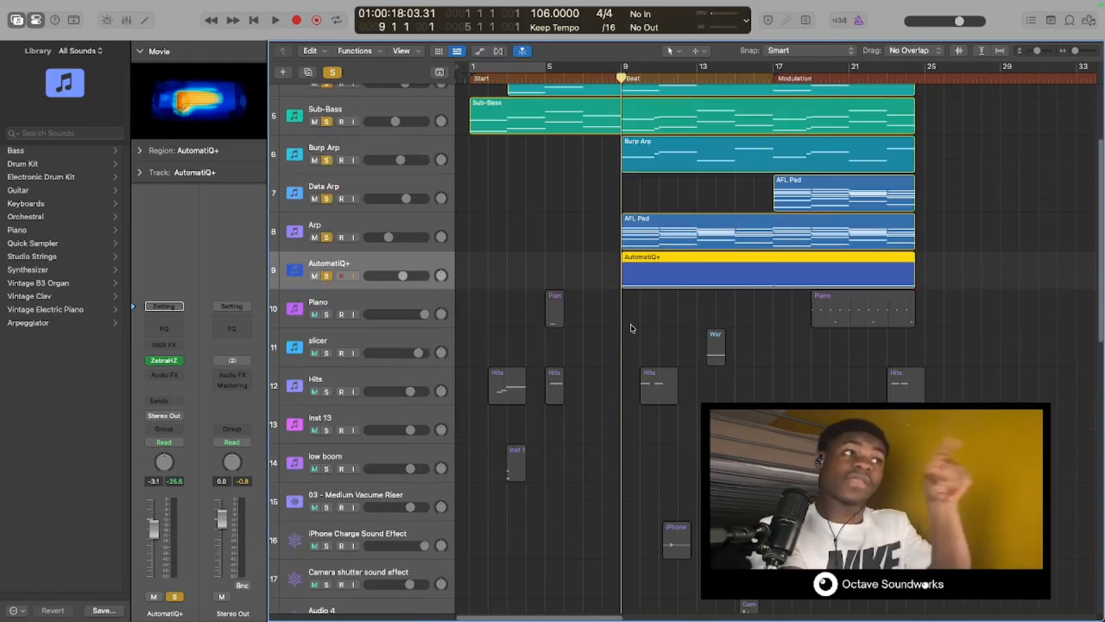
{"action": "scroll", "coordinate": [610, 200], "scroll_direction": "up", "scroll_amount": 4}
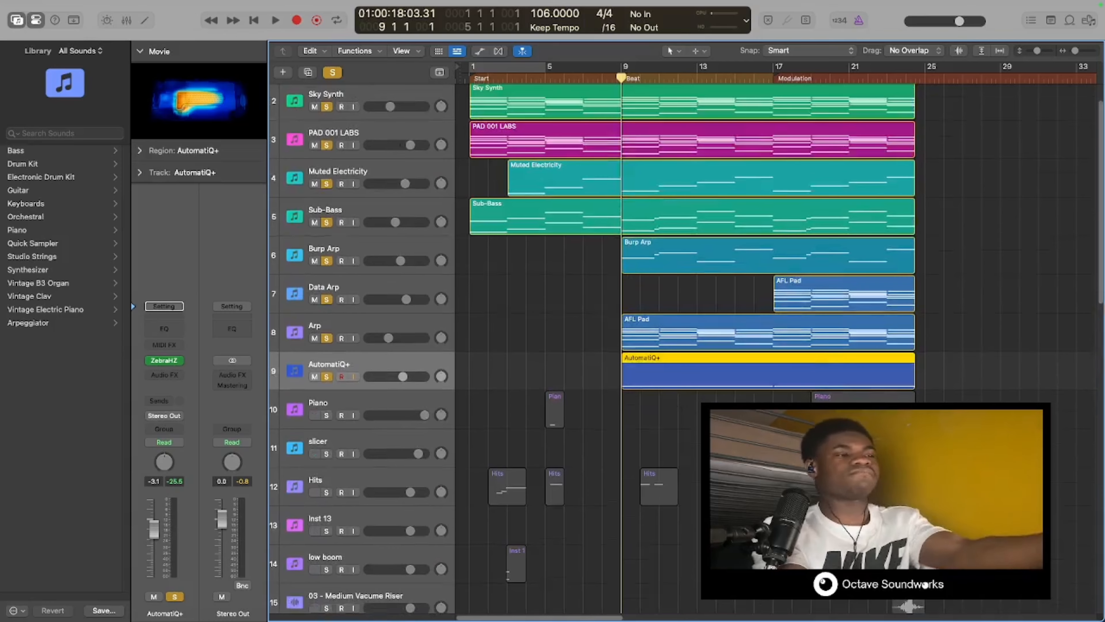
{"action": "key", "text": "space"}
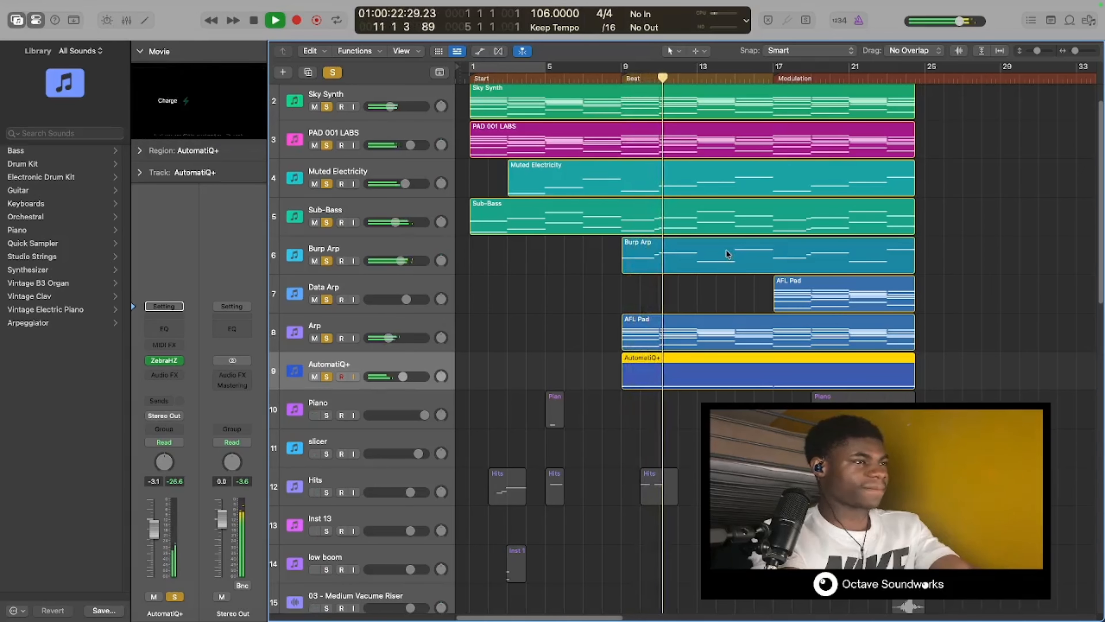
{"action": "left_click", "coordinate": [726, 293]}
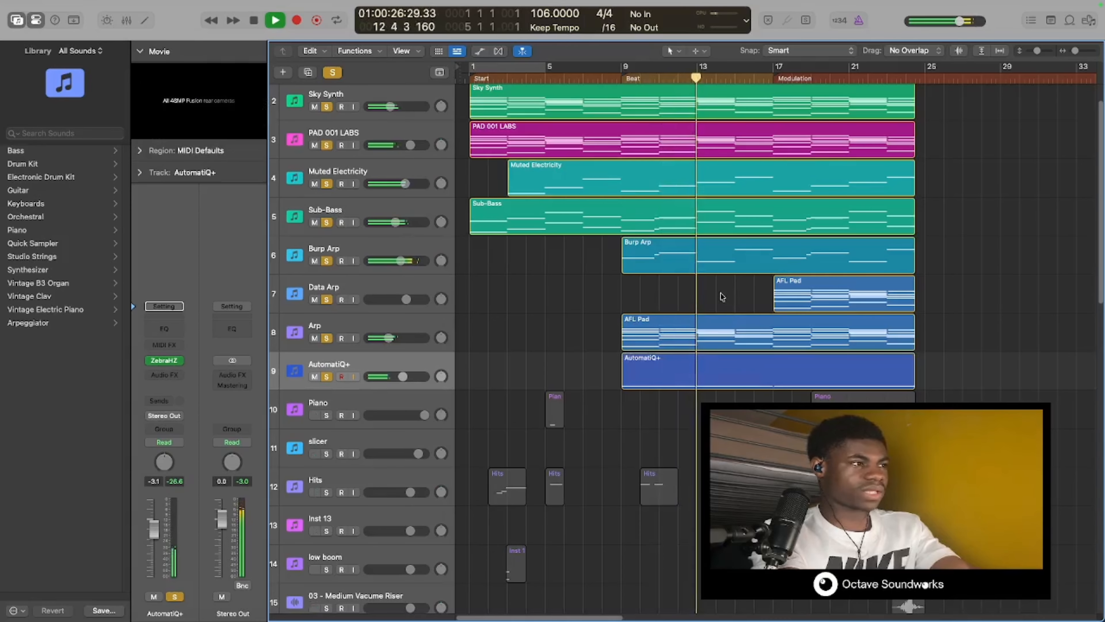
{"action": "key", "text": "space"}
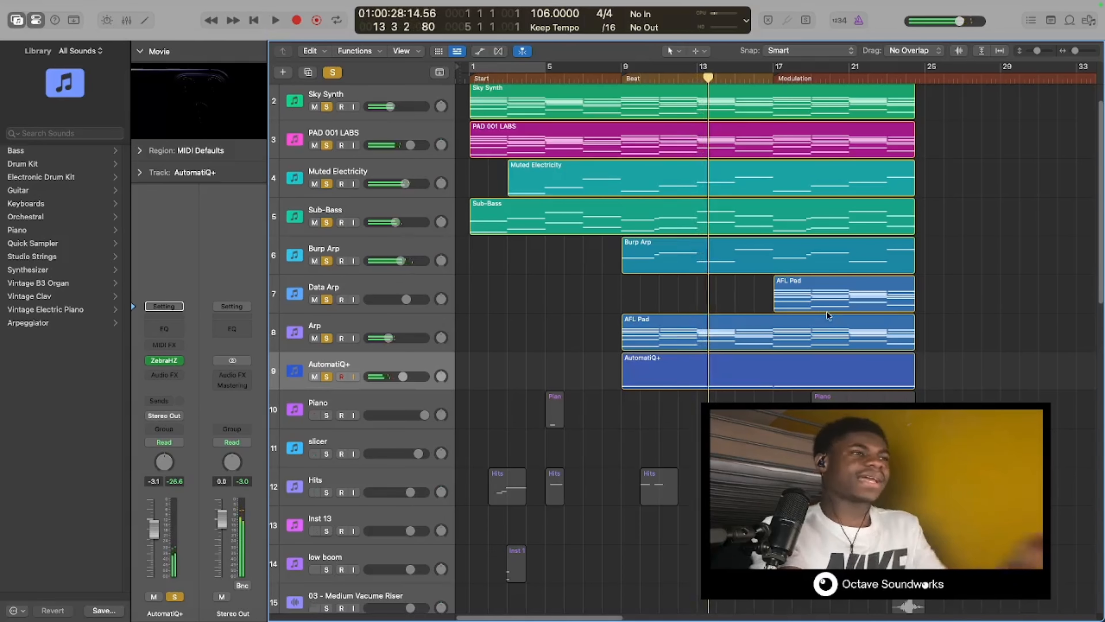
- Add the Piano track to the solo, play the soloed layers from bar 19, and stop at the end of the piece
{"action": "scroll", "coordinate": [437, 349], "scroll_direction": "down", "scroll_amount": 3}
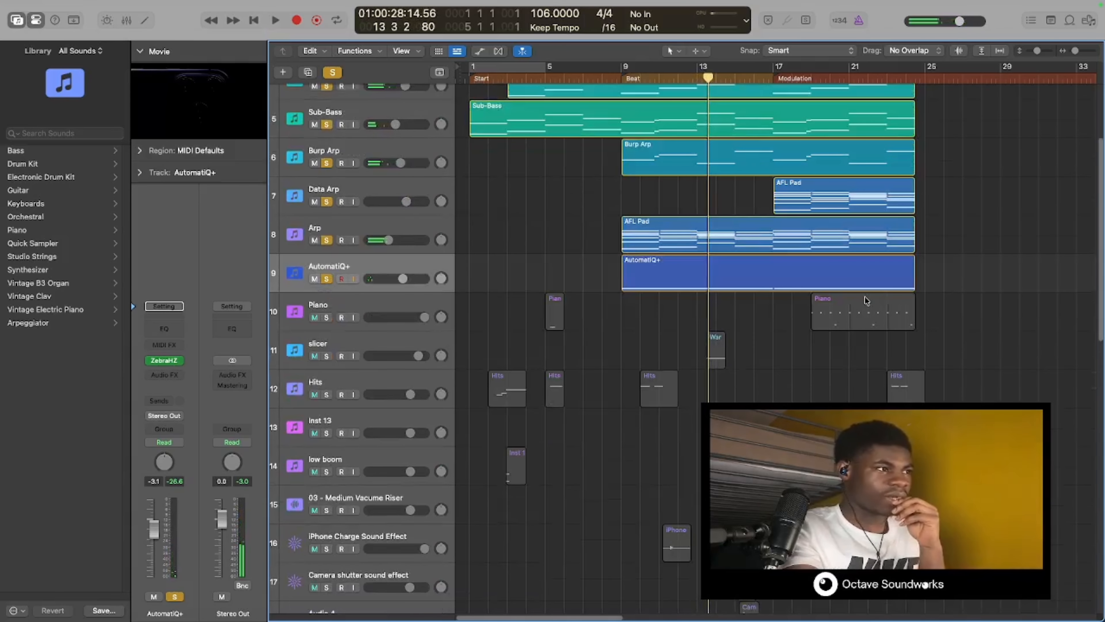
{"action": "left_click", "coordinate": [334, 312]}
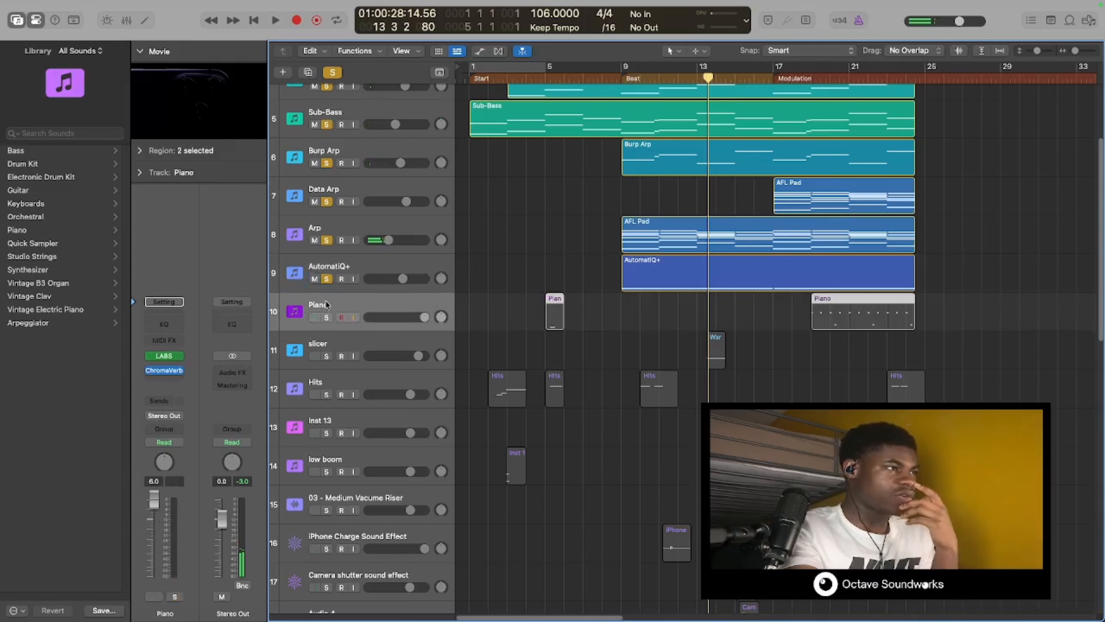
{"action": "key", "text": "s"}
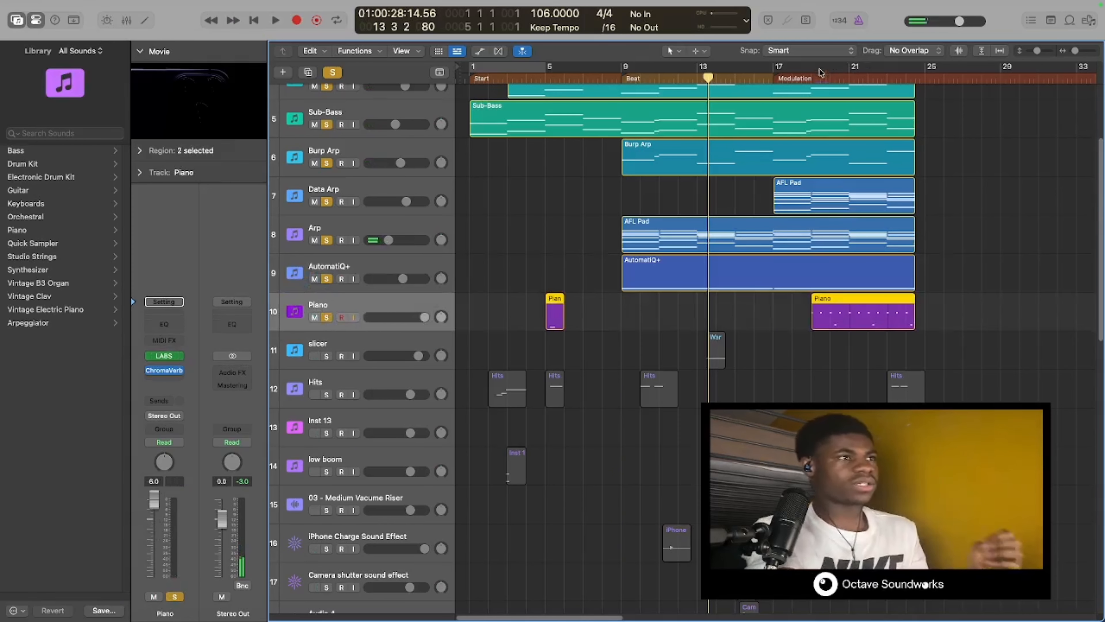
{"action": "left_click", "coordinate": [813, 77]}
{"action": "key", "text": "space"}
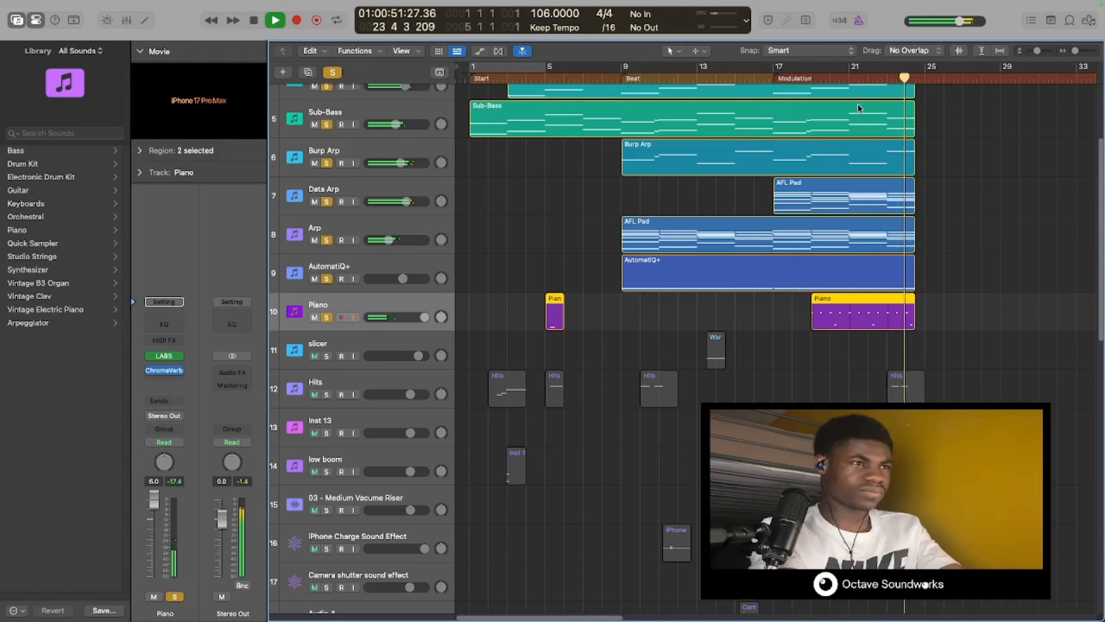
{"action": "key", "text": "space"}
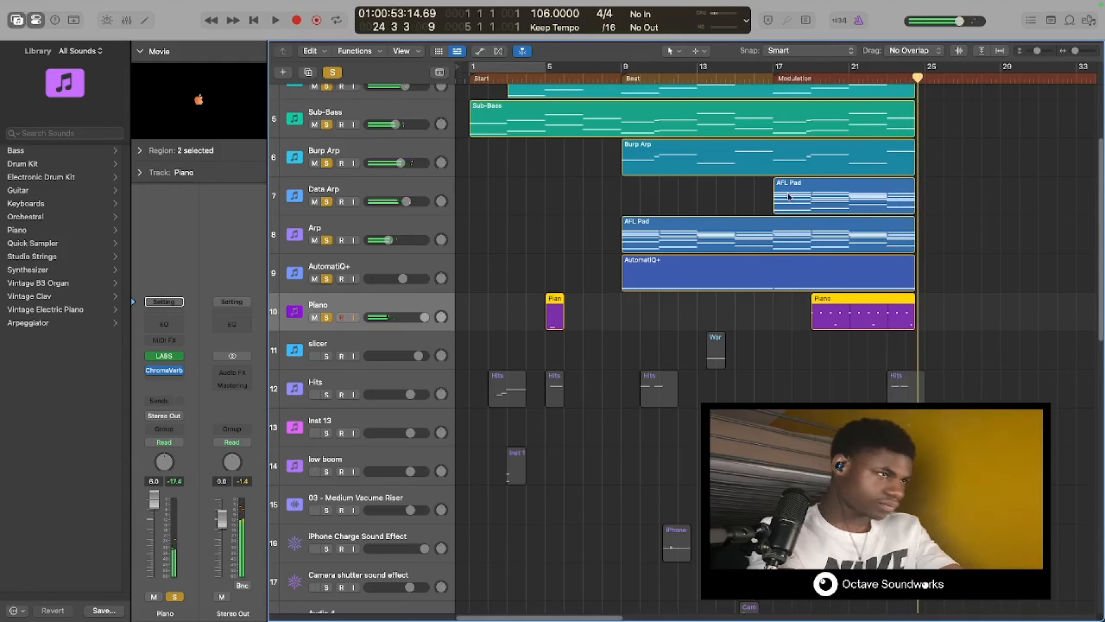
- Clear the solo from all ten tracks, from AFL Pad down to Piano
{"action": "scroll", "coordinate": [745, 277], "scroll_direction": "down", "scroll_amount": 3}
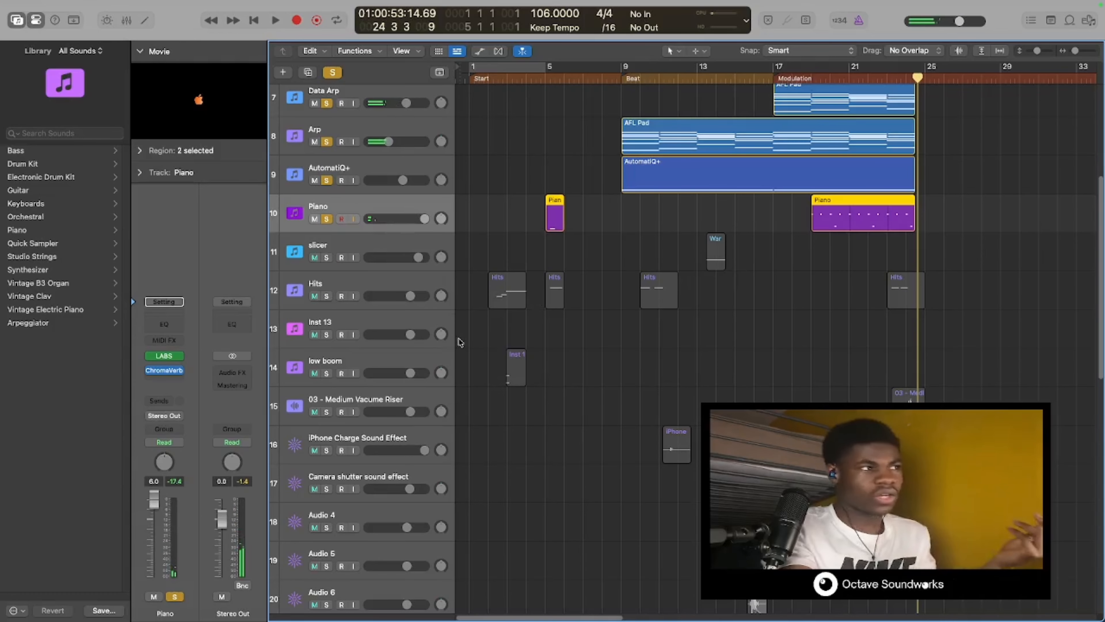
{"action": "scroll", "coordinate": [353, 226], "scroll_direction": "up", "scroll_amount": 6}
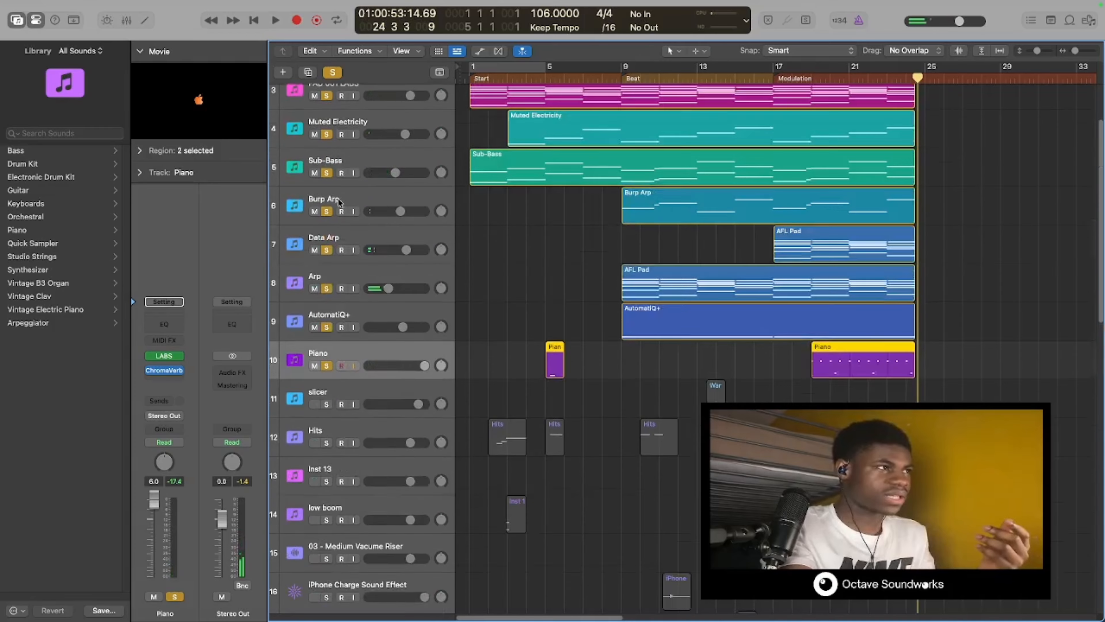
{"action": "left_click_drag", "start_coordinate": [327, 108], "coordinate": [331, 437]}
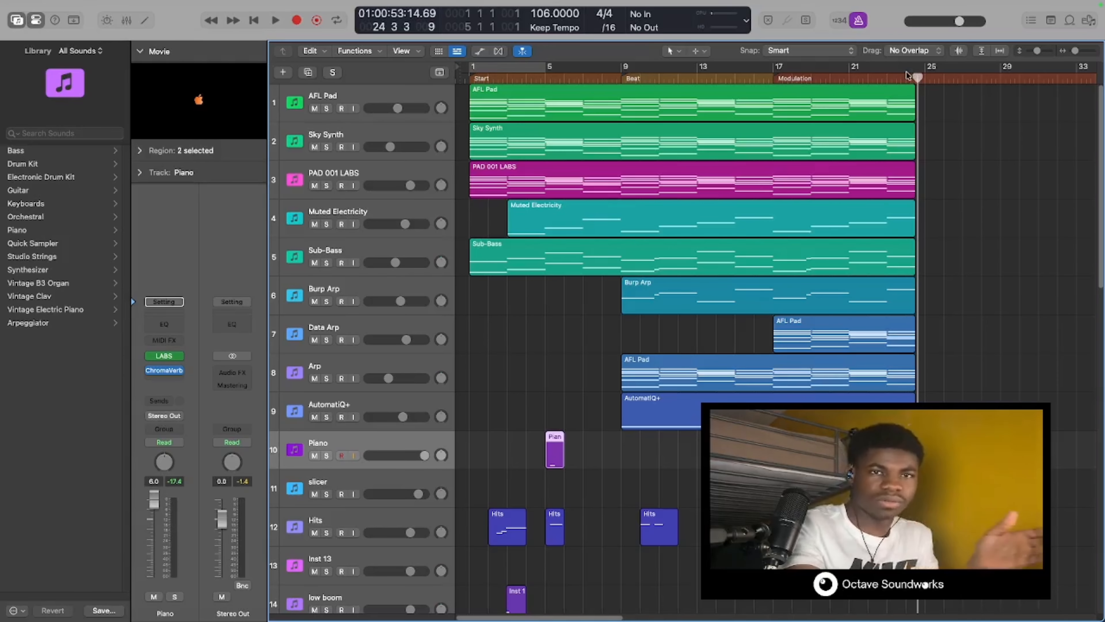
- Solo the slicer, Hits and Inst 13 tracks
{"action": "scroll", "coordinate": [862, 163], "scroll_direction": "down", "scroll_amount": 4}
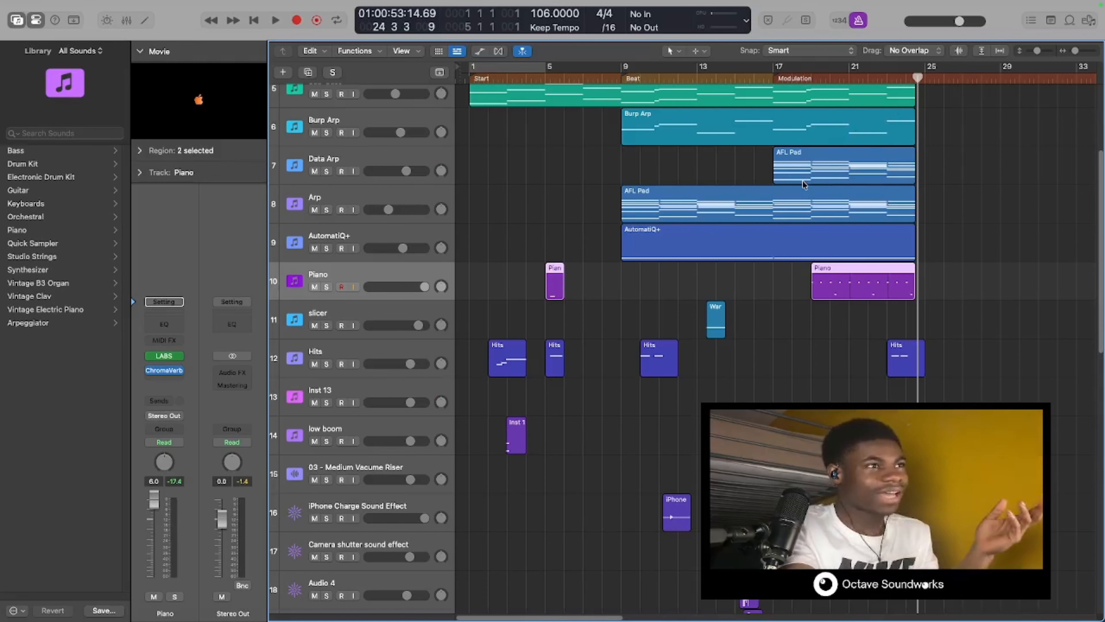
{"action": "scroll", "coordinate": [828, 152], "scroll_direction": "down", "scroll_amount": 3}
{"action": "scroll", "coordinate": [784, 179], "scroll_direction": "down", "scroll_amount": 2}
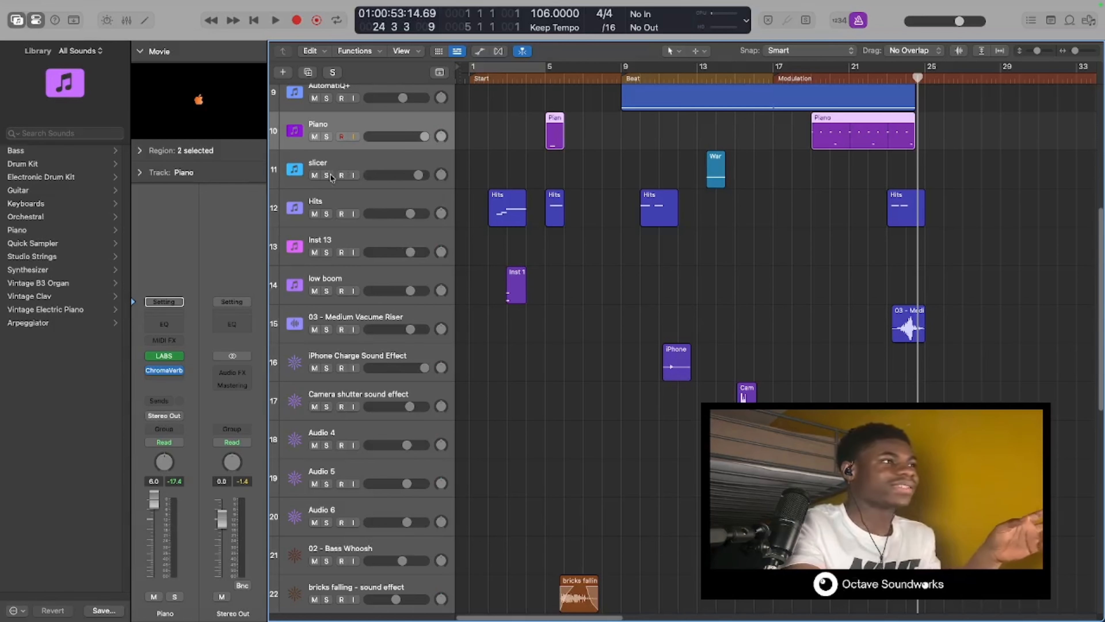
{"action": "left_click_drag", "start_coordinate": [327, 176], "coordinate": [328, 202]}
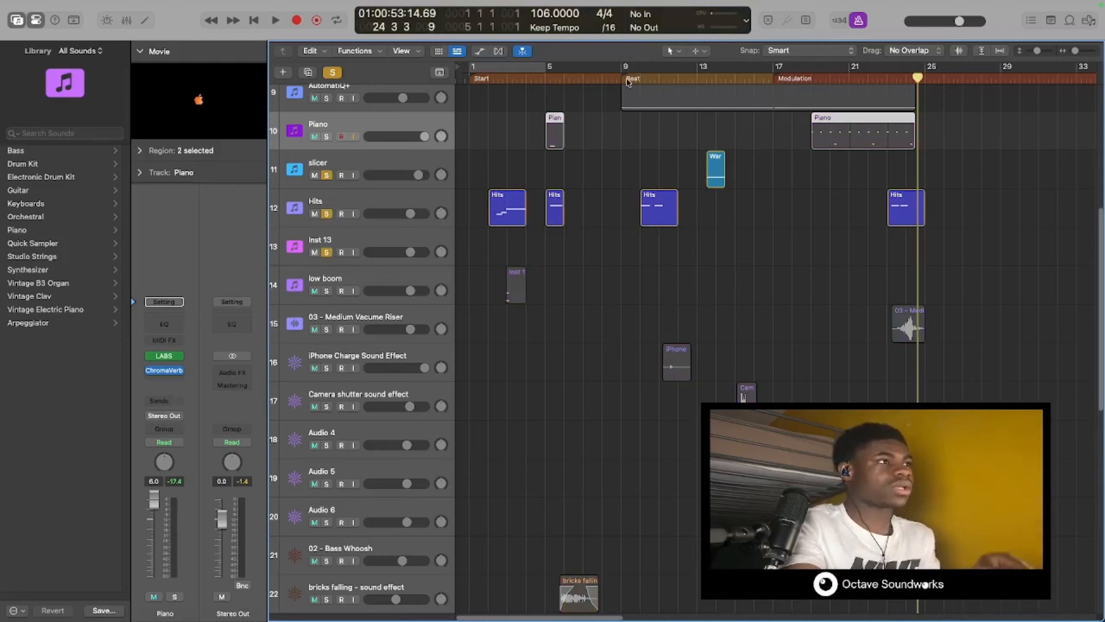
- Audition the opening hits twice from within bar 1 with the movie in its own window, and close that window
{"action": "mouse_move", "coordinate": [475, 80]}
{"action": "left_mouse_down"}
{"action": "mouse_move", "coordinate": [460, 83]}
{"action": "mouse_move", "coordinate": [479, 90]}
{"action": "left_mouse_up"}
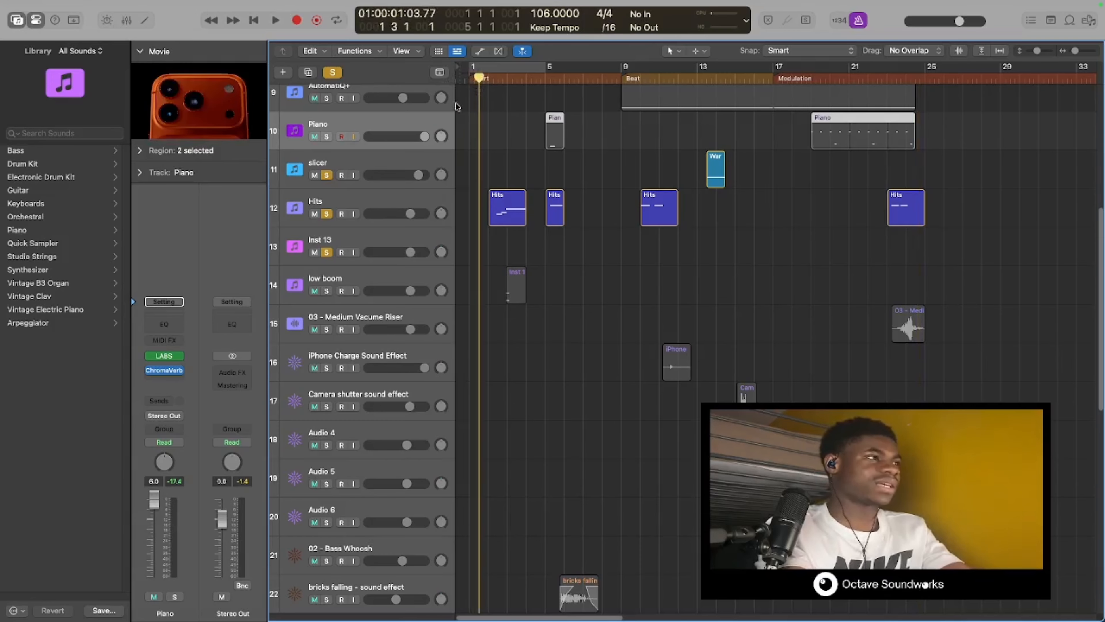
{"action": "key", "text": "space"}
{"action": "left_click", "coordinate": [219, 113]}
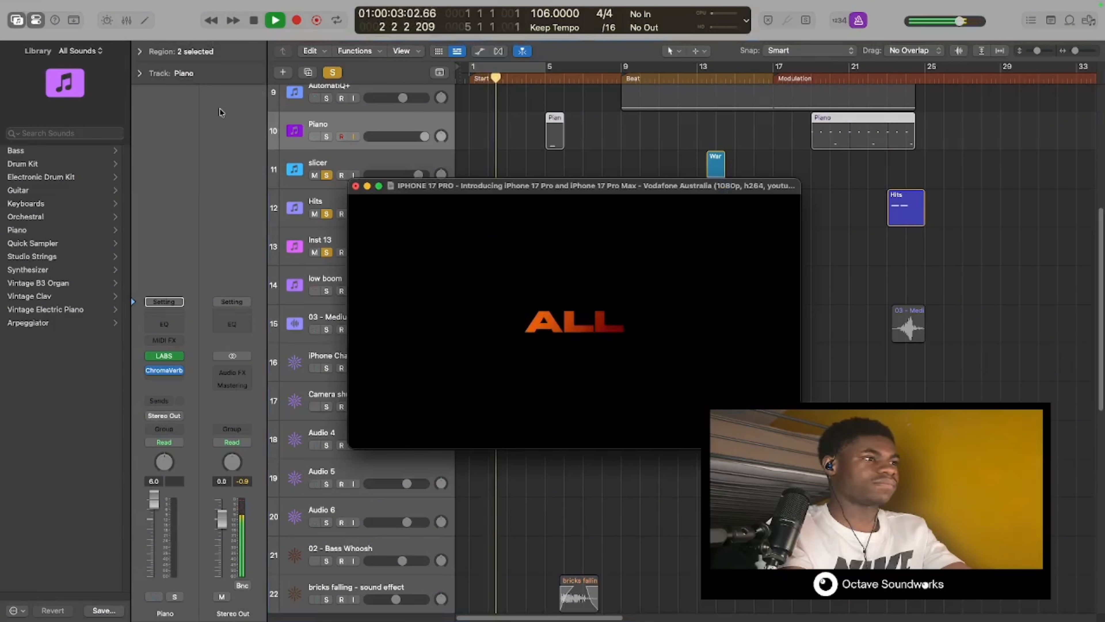
{"action": "key", "text": "space"}
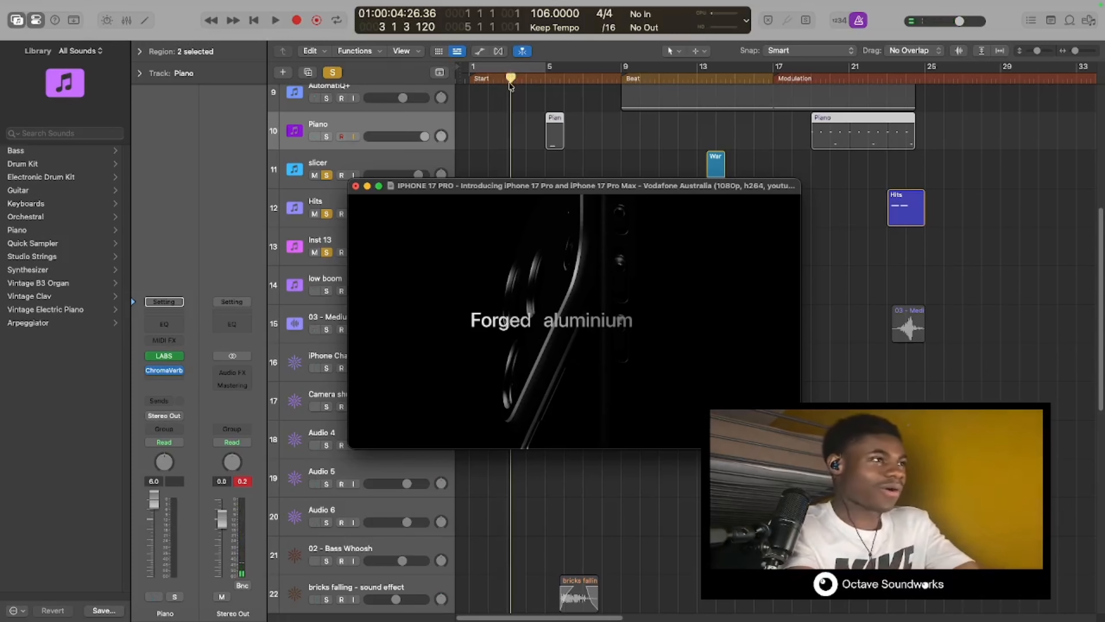
{"action": "left_click_drag", "start_coordinate": [510, 82], "coordinate": [480, 90]}
{"action": "key", "text": "space"}
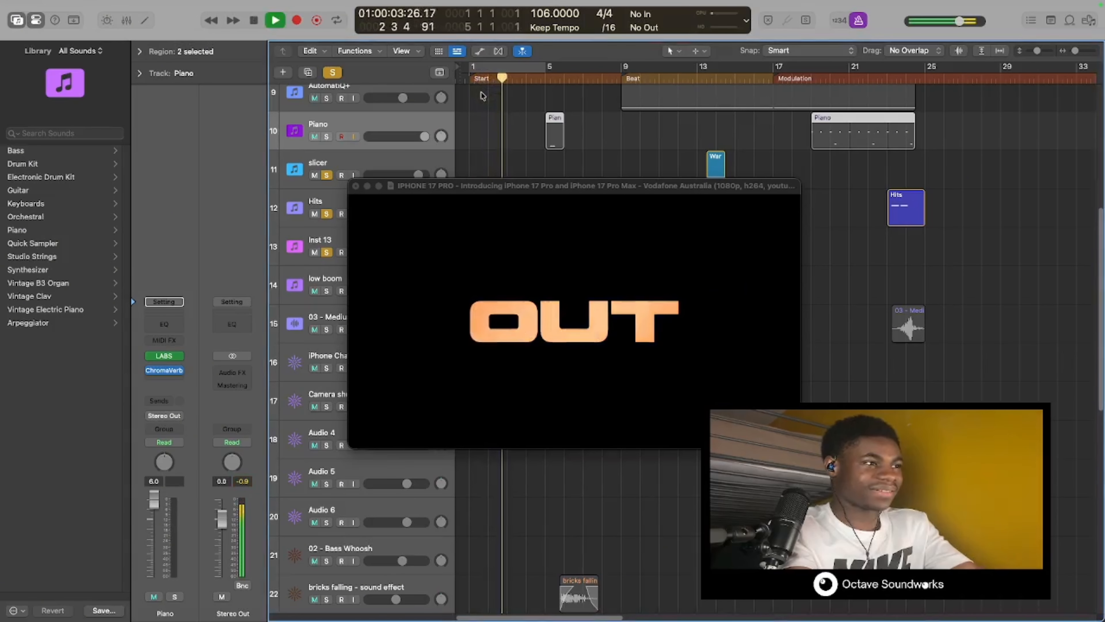
{"action": "key", "text": "space"}
{"action": "left_click", "coordinate": [356, 186]}
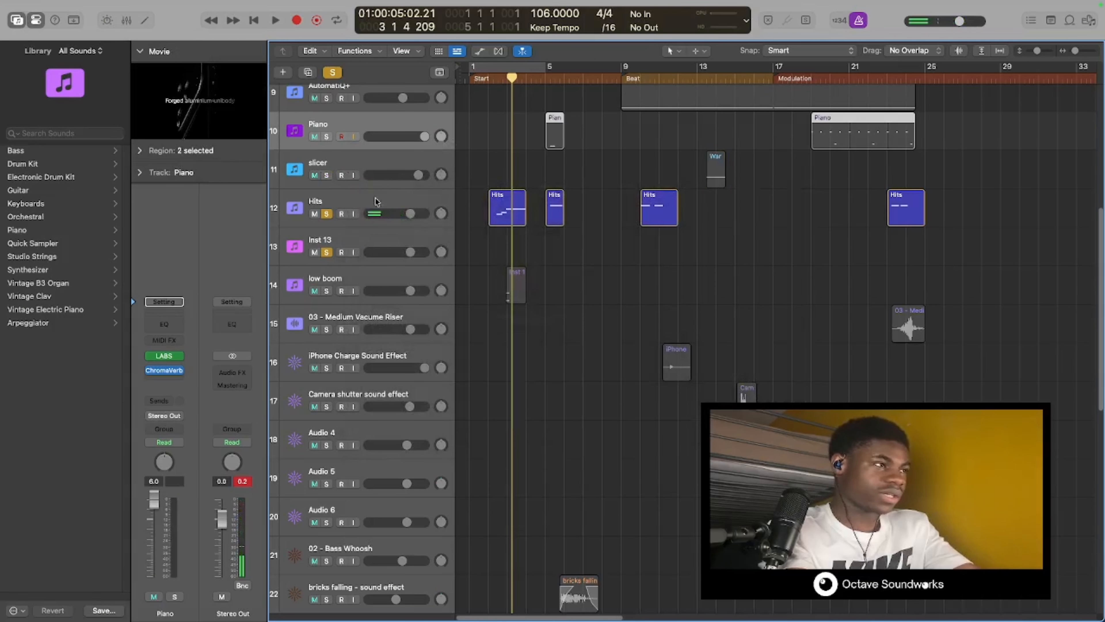
- Reduce the solo to the Hits track alone and play its first region from bar 2
{"action": "left_click", "coordinate": [326, 213]}
{"action": "left_click", "coordinate": [334, 243]}
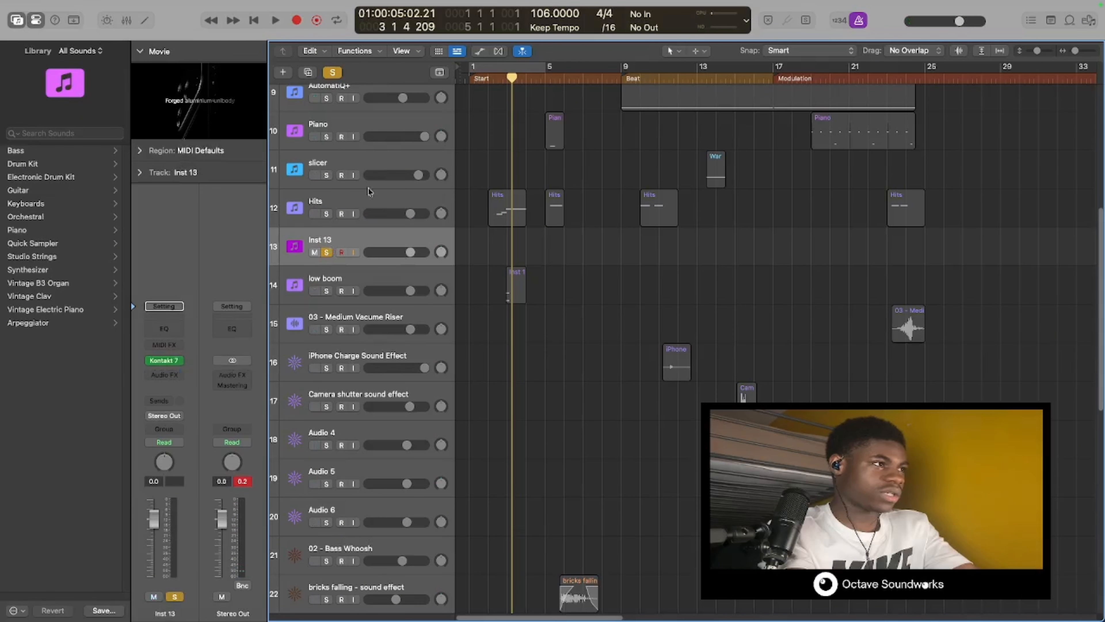
{"action": "left_click", "coordinate": [325, 214]}
{"action": "left_click", "coordinate": [495, 76]}
{"action": "key", "text": "space"}
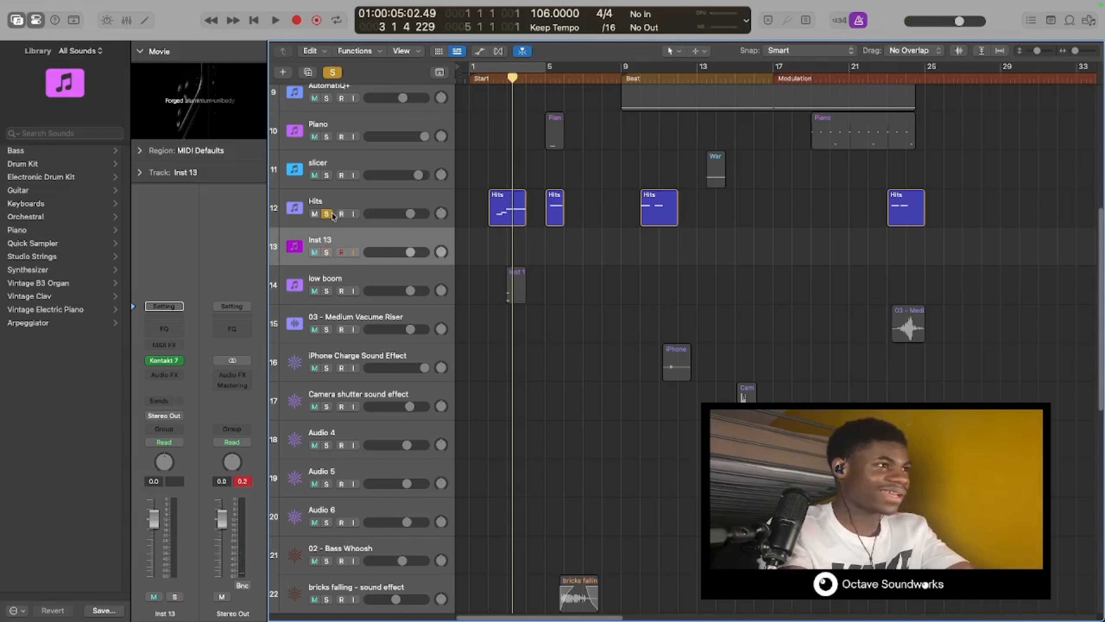
- Switch the Hits solo off and on again, and play its regions at bars 5 and 10
{"action": "left_click", "coordinate": [328, 214]}
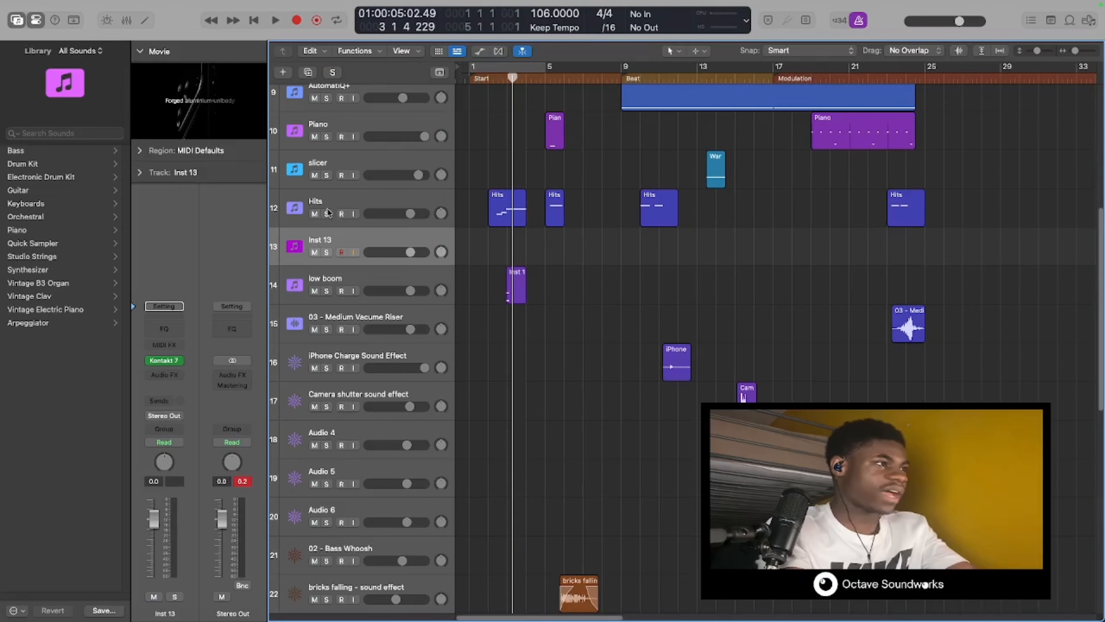
{"action": "left_click", "coordinate": [327, 214]}
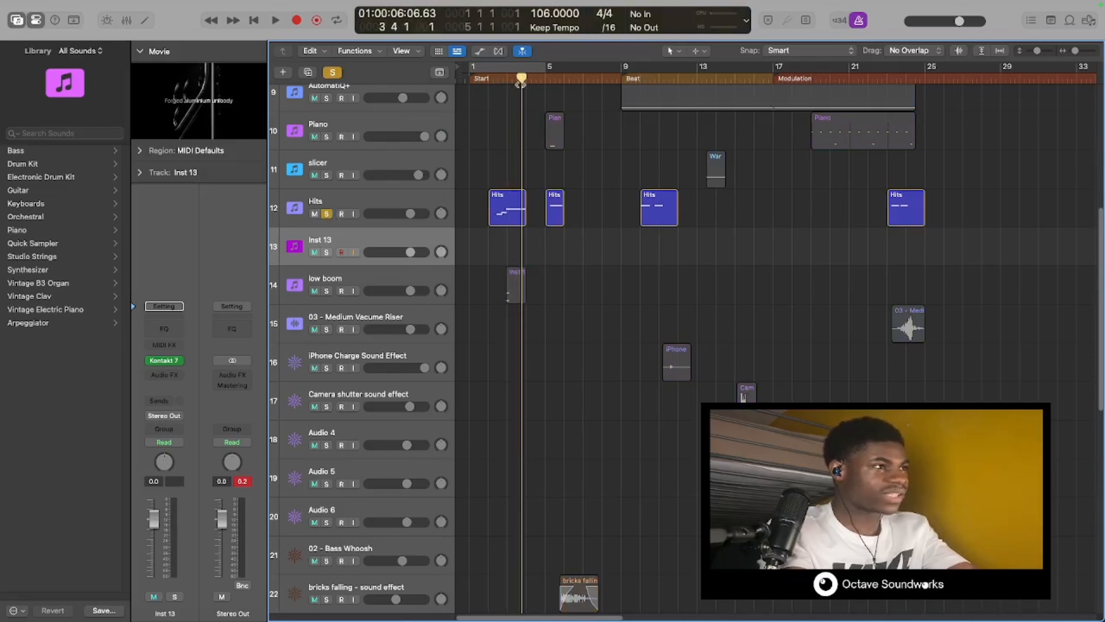
{"action": "key", "text": "space"}
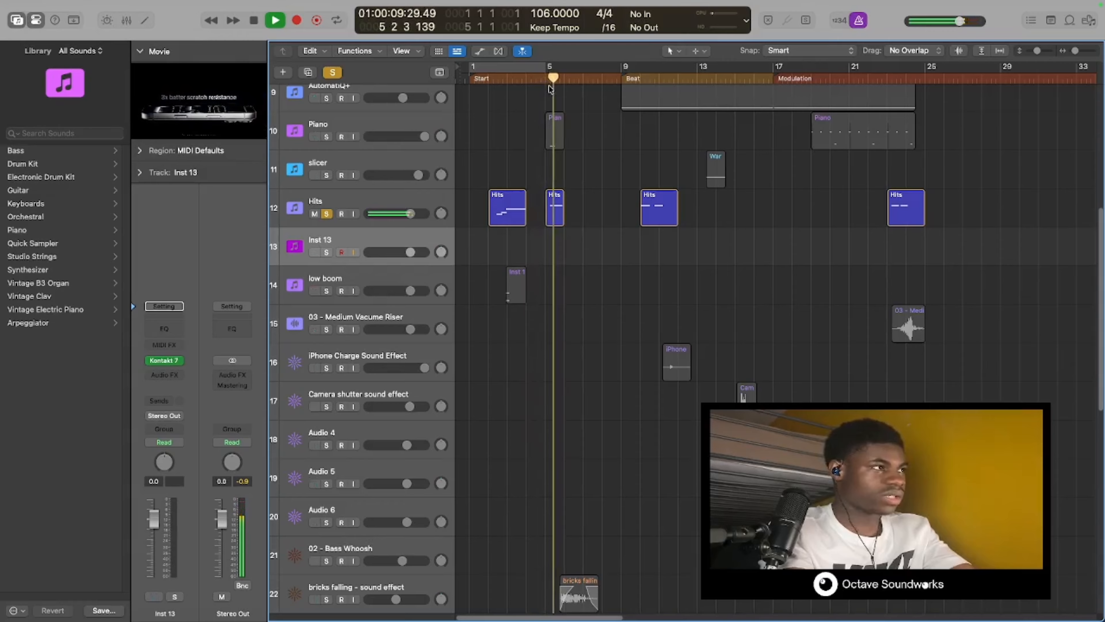
{"action": "left_click", "coordinate": [621, 79]}
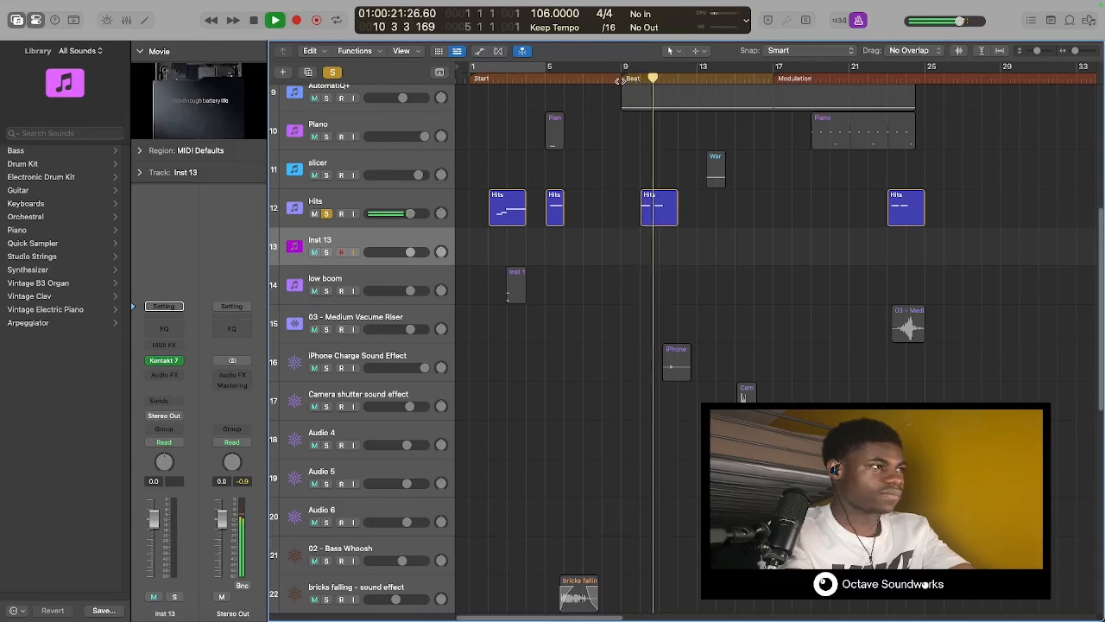
{"action": "left_click", "coordinate": [637, 79]}
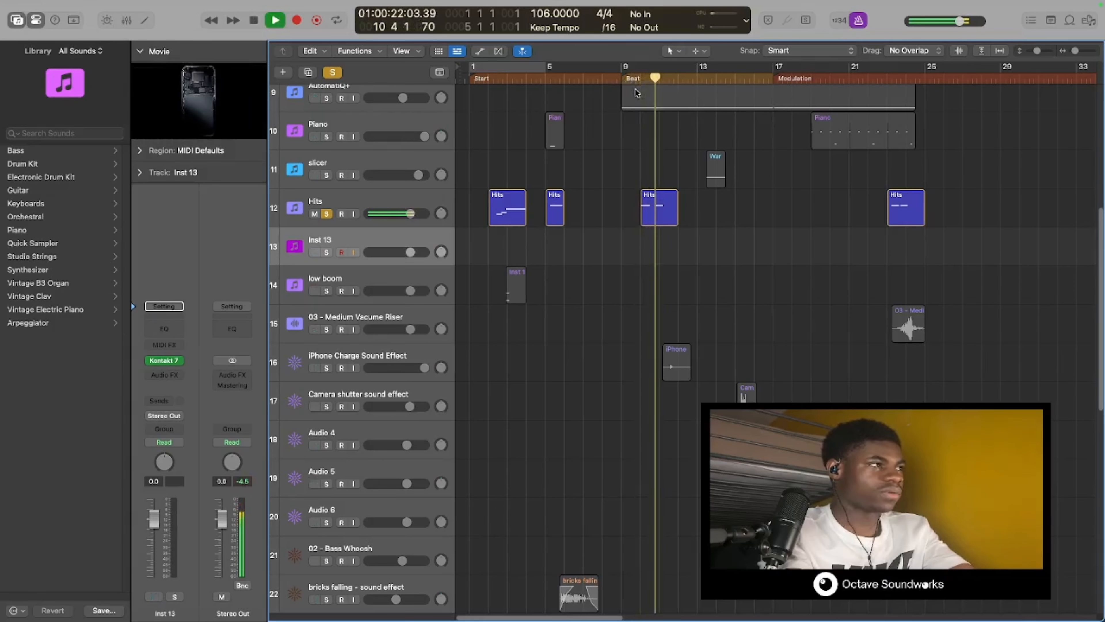
- Open the movie in its own window, move it off the arrangement, and play the Hits regions near bars 10 and 23
{"action": "double_click", "coordinate": [176, 126]}
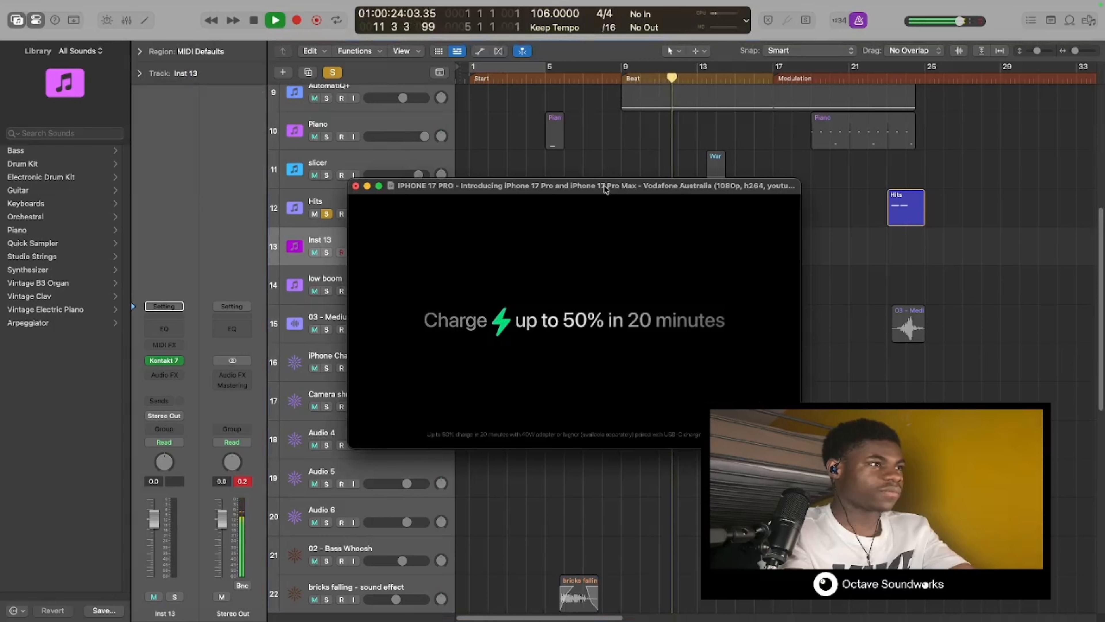
{"action": "left_click_drag", "start_coordinate": [607, 188], "coordinate": [352, 191]}
{"action": "left_click", "coordinate": [633, 78]}
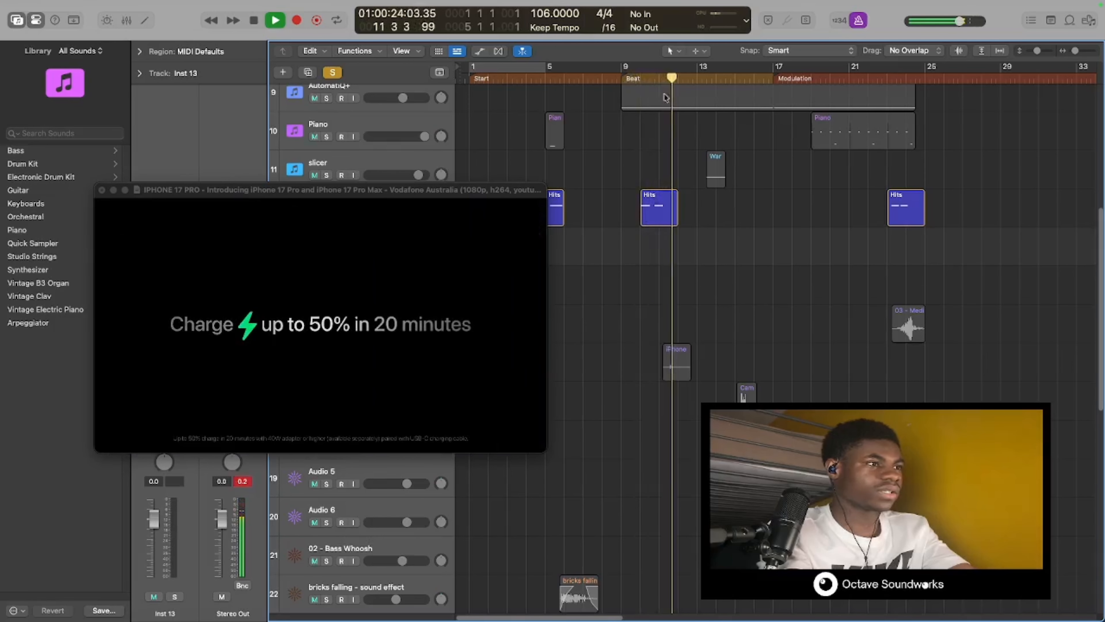
{"action": "left_click", "coordinate": [888, 78]}
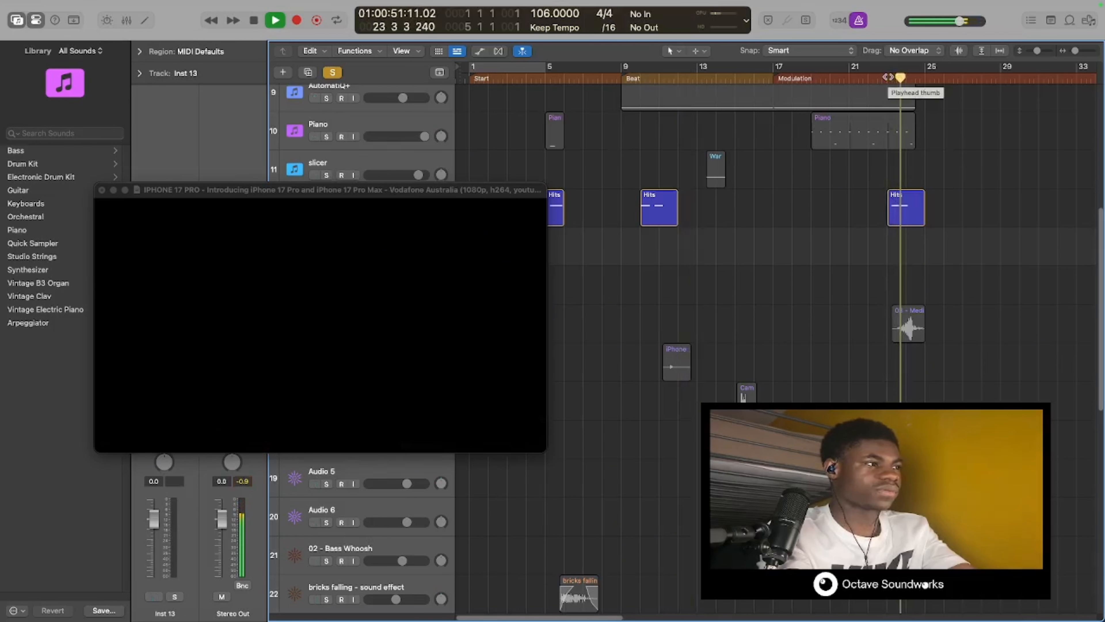
- Move the movie window back over the arrangement, take Hits out of solo and stop playback
{"action": "mouse_move", "coordinate": [373, 326]}
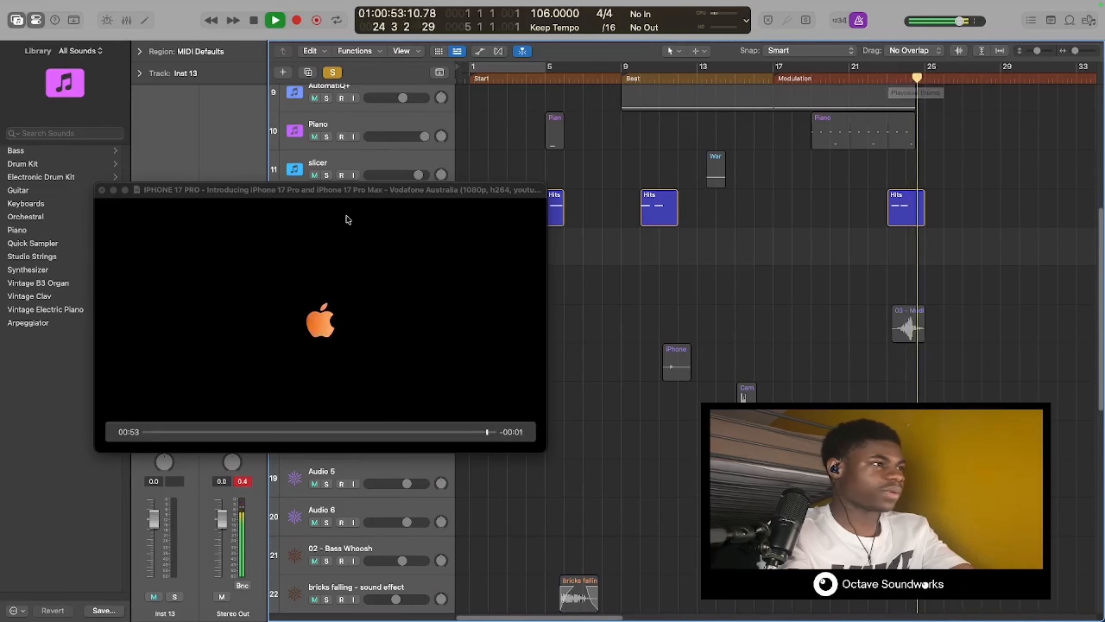
{"action": "left_click_drag", "start_coordinate": [351, 191], "coordinate": [622, 291]}
{"action": "left_click", "coordinate": [326, 213]}
{"action": "key", "text": "space"}
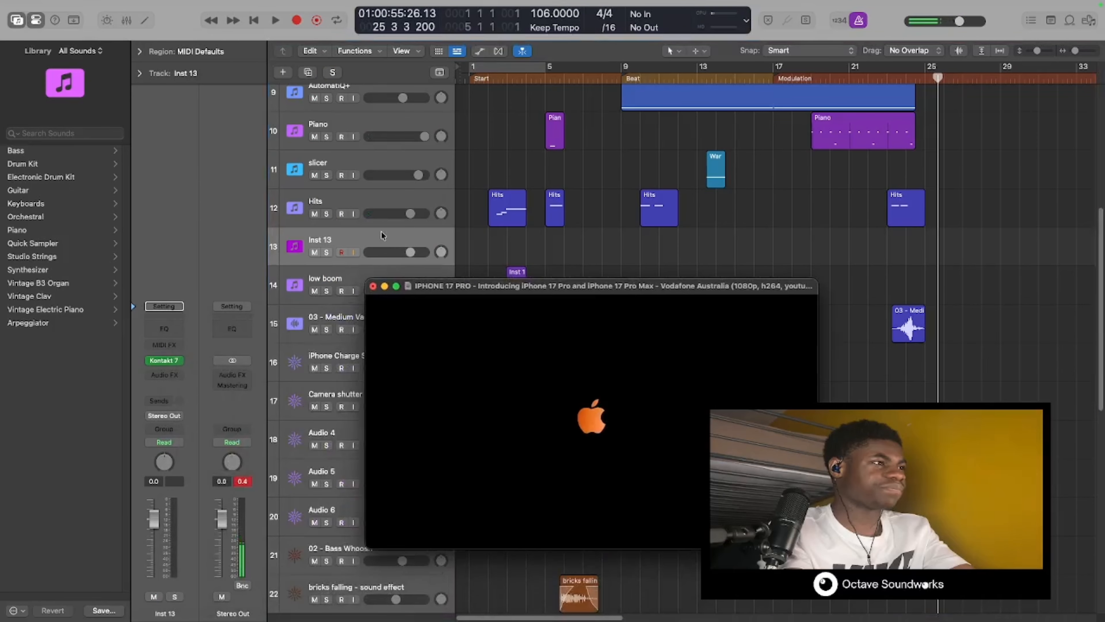
- Solo low boom together with Hits, play both against the movie from bar 2, and stop playback
{"action": "left_click", "coordinate": [382, 233]}
{"action": "scroll", "coordinate": [437, 216], "scroll_direction": "down", "scroll_amount": 3}
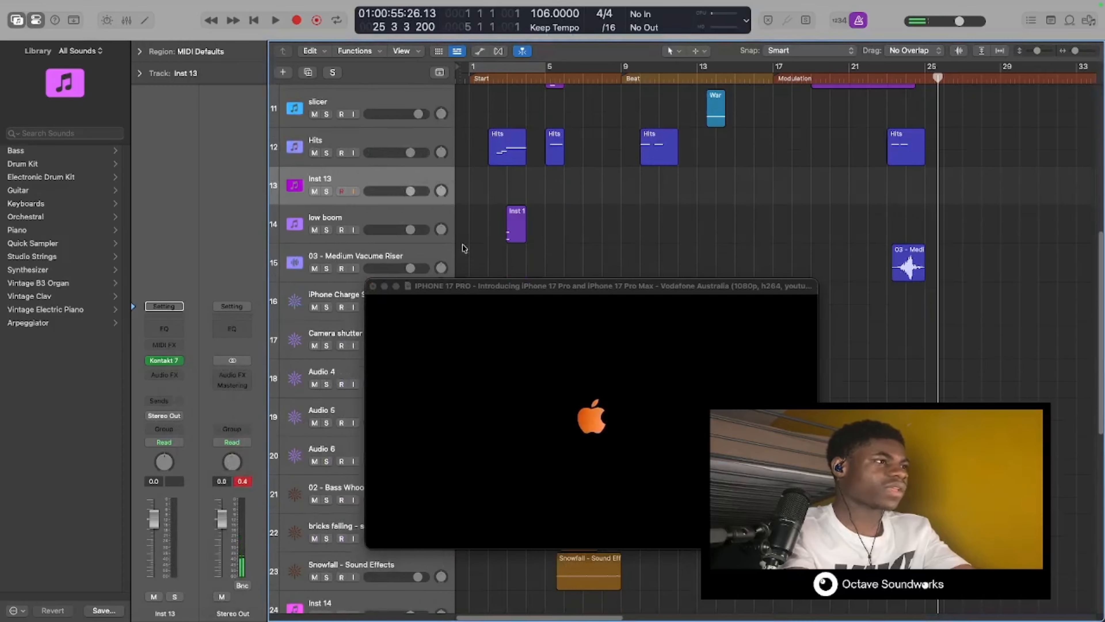
{"action": "left_click", "coordinate": [327, 225]}
{"action": "left_click", "coordinate": [498, 79]}
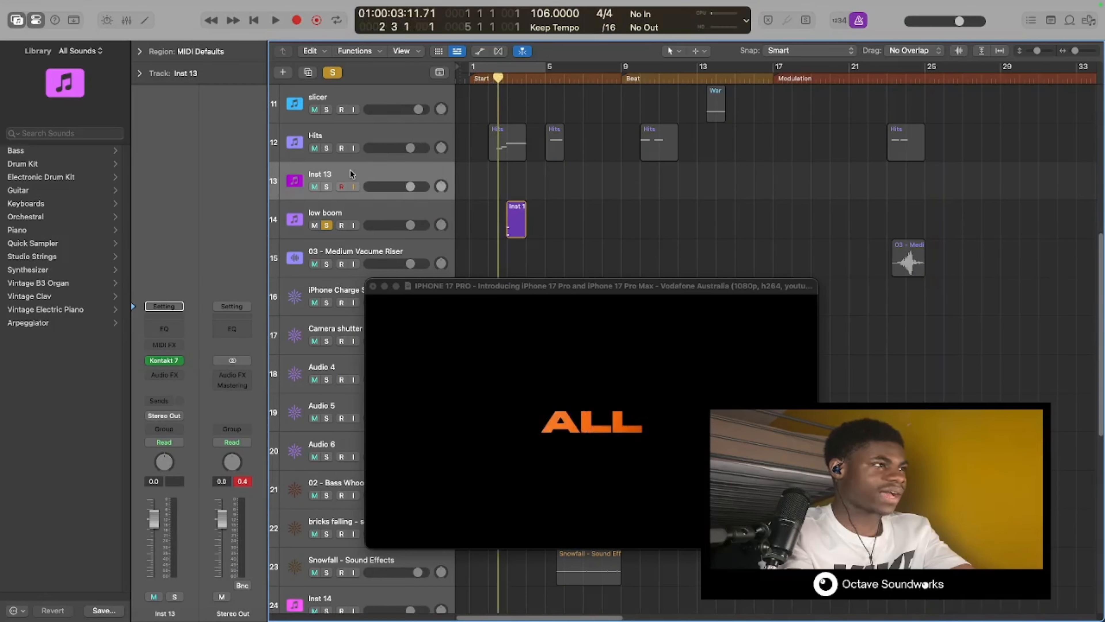
{"action": "key", "text": "space"}
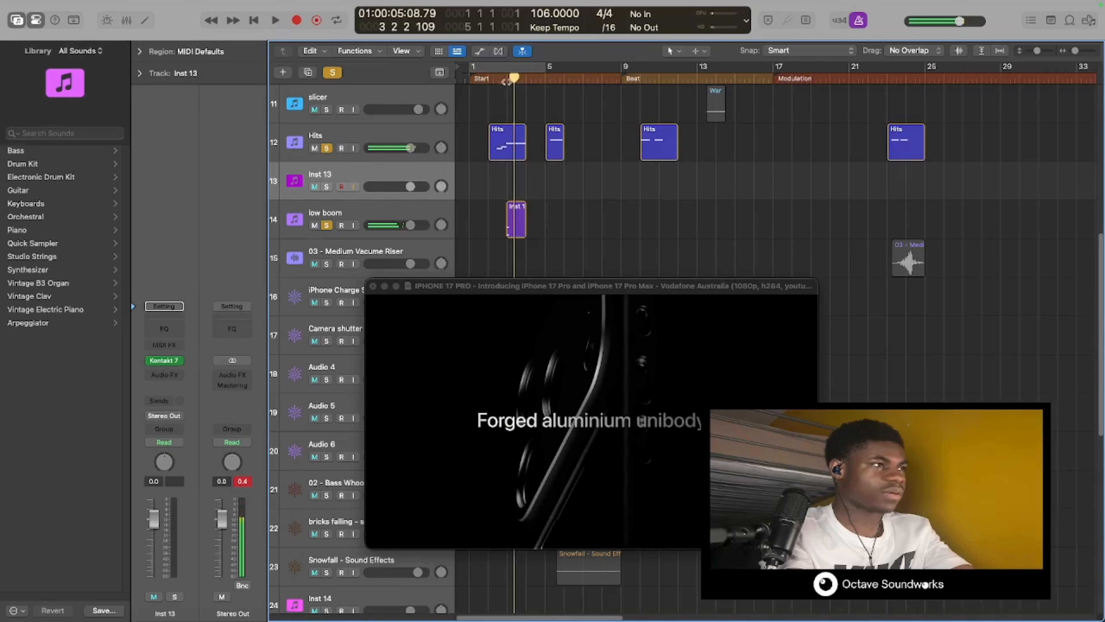
{"action": "left_click", "coordinate": [494, 79]}
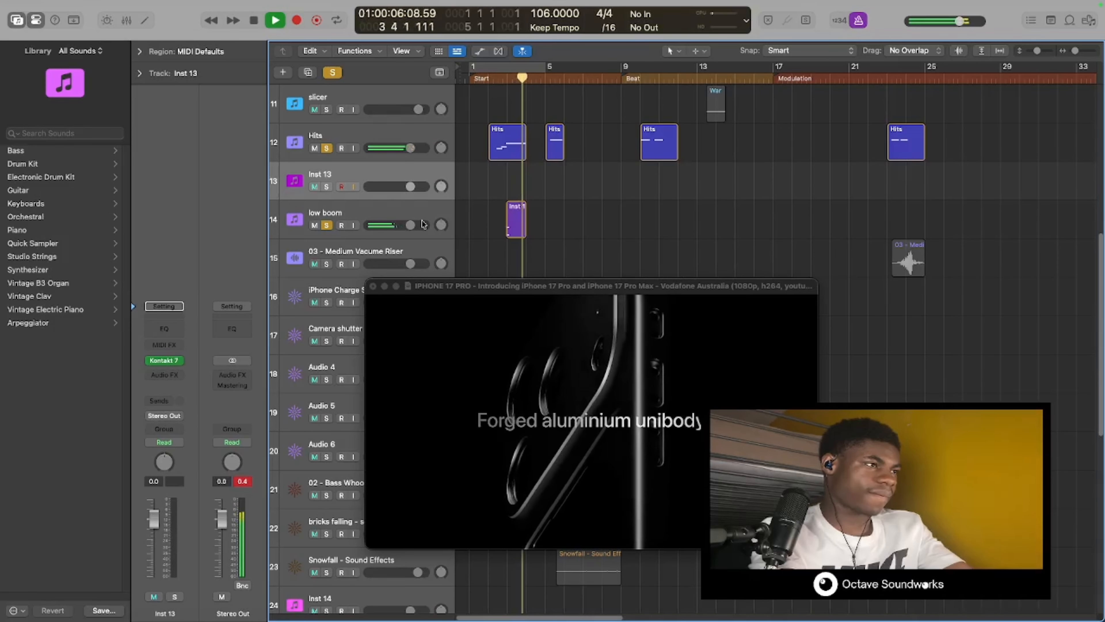
{"action": "key", "text": "space"}
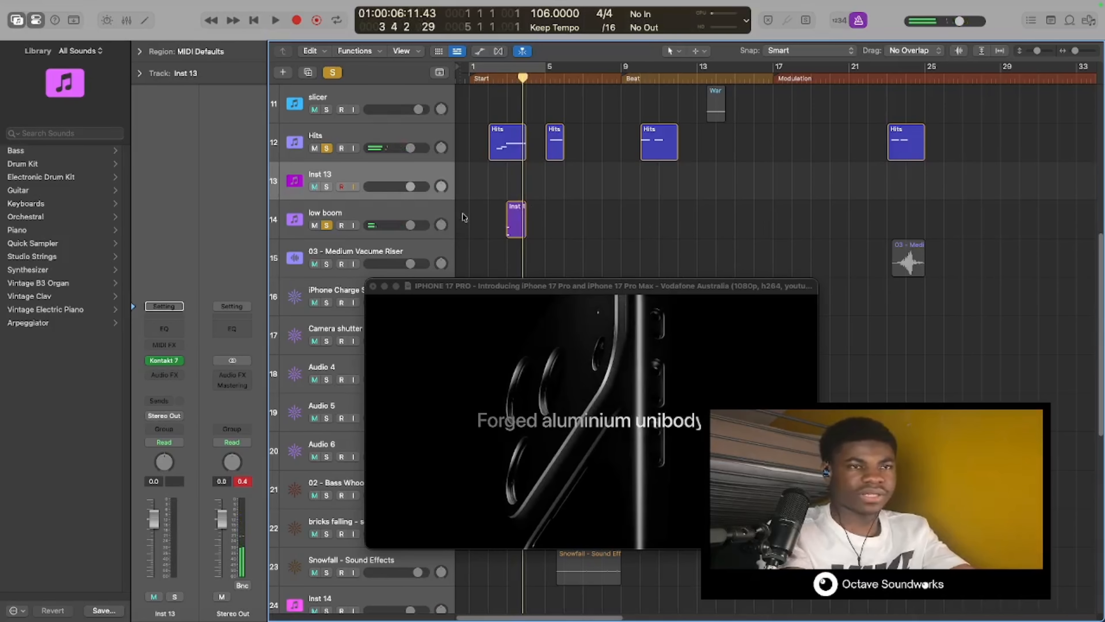
- Look through the track list, close the movie window and return to the Piano, slicer and Hits tracks
{"action": "scroll", "coordinate": [604, 178], "scroll_direction": "down", "scroll_amount": 8}
{"action": "scroll", "coordinate": [610, 192], "scroll_direction": "up", "scroll_amount": 8}
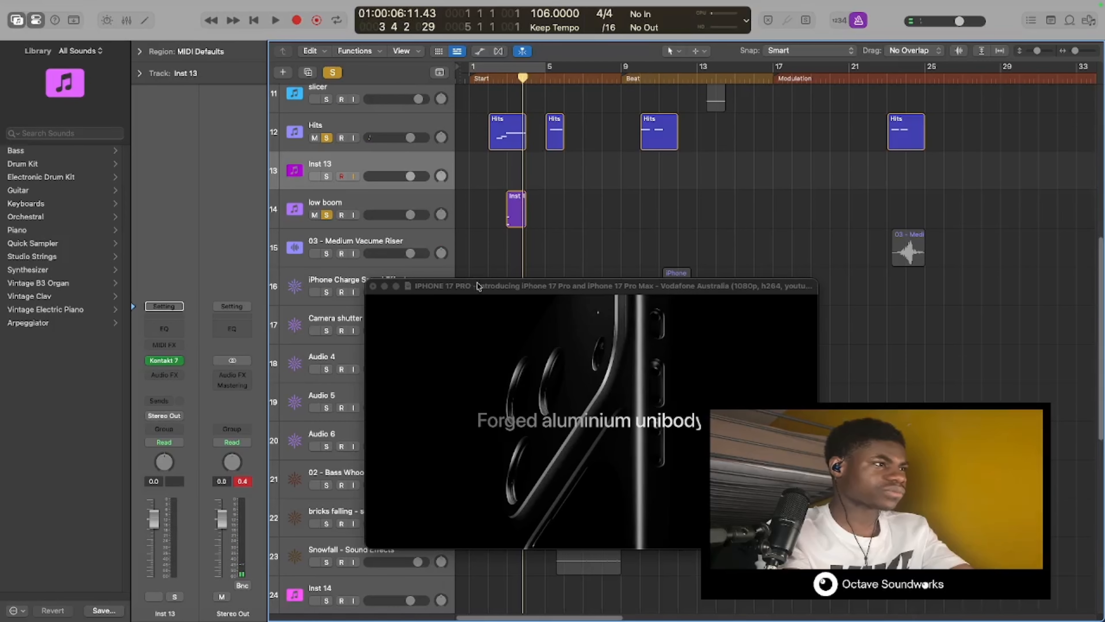
{"action": "left_click", "coordinate": [373, 287]}
{"action": "scroll", "coordinate": [641, 322], "scroll_direction": "up", "scroll_amount": 4}
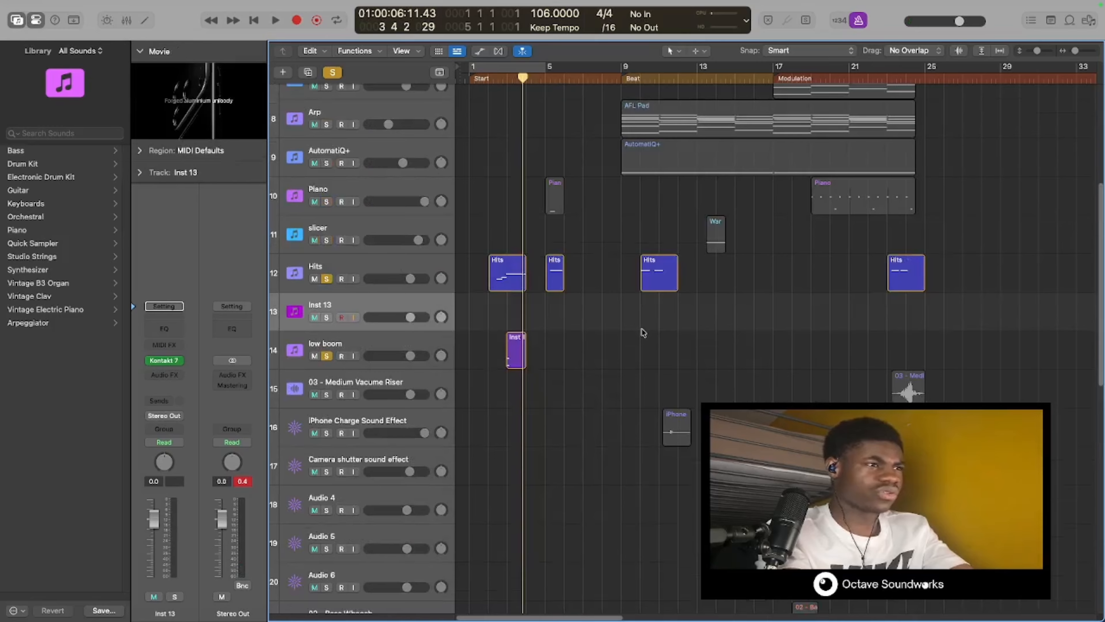
- Solo the iPhone Charge Sound Effect track, play it from bar 11, and open the movie window below its region
{"action": "scroll", "coordinate": [644, 340], "scroll_direction": "down", "scroll_amount": 4}
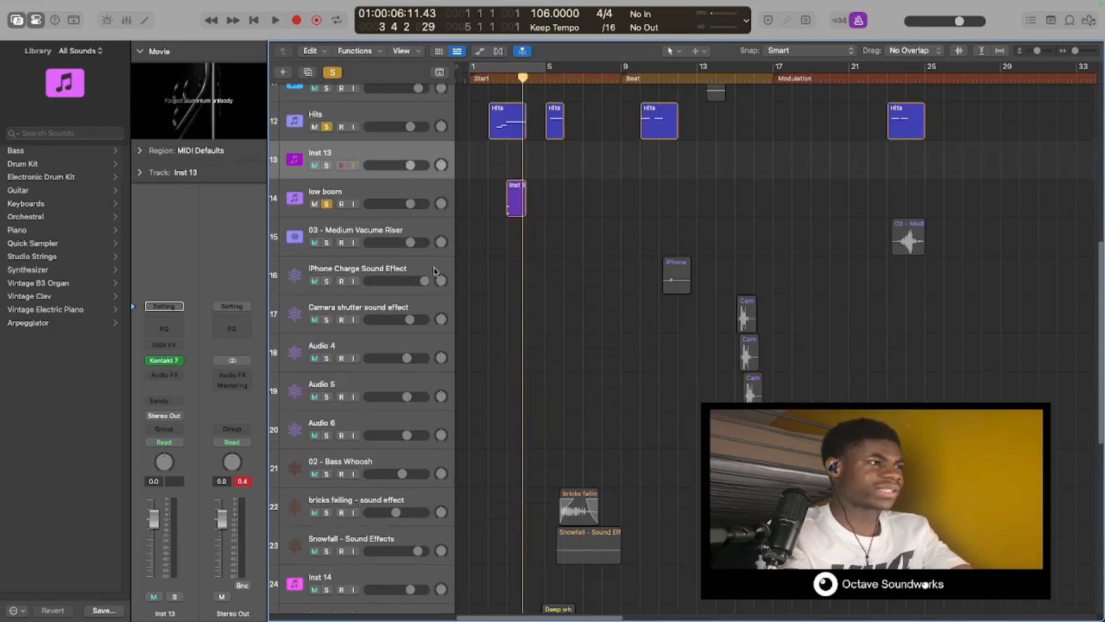
{"action": "left_click", "coordinate": [320, 275]}
{"action": "left_click", "coordinate": [660, 80]}
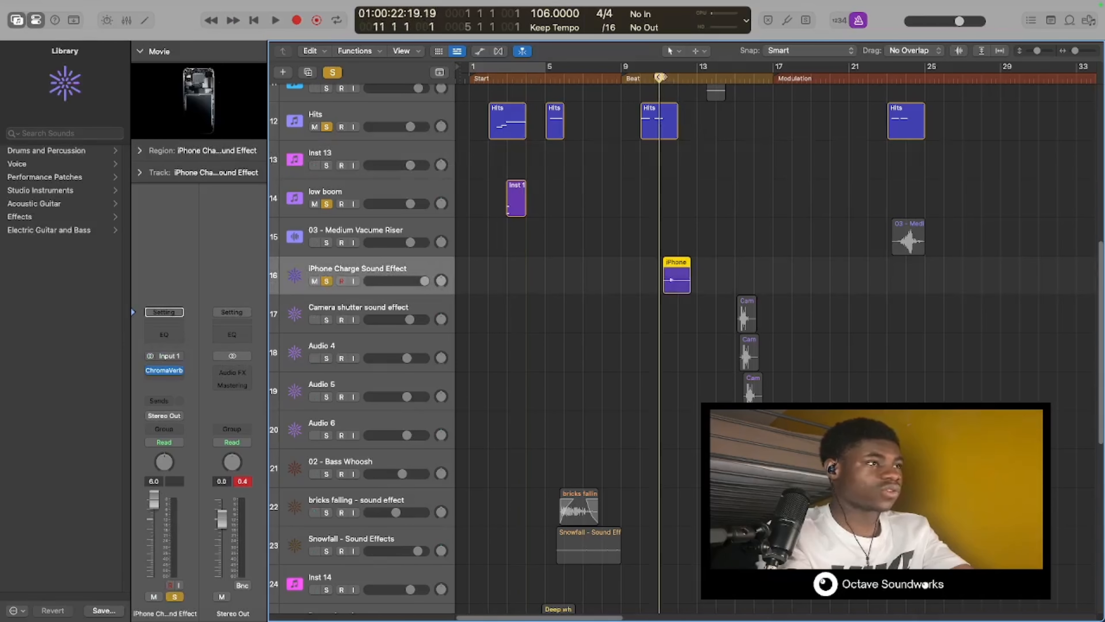
{"action": "key", "text": "space"}
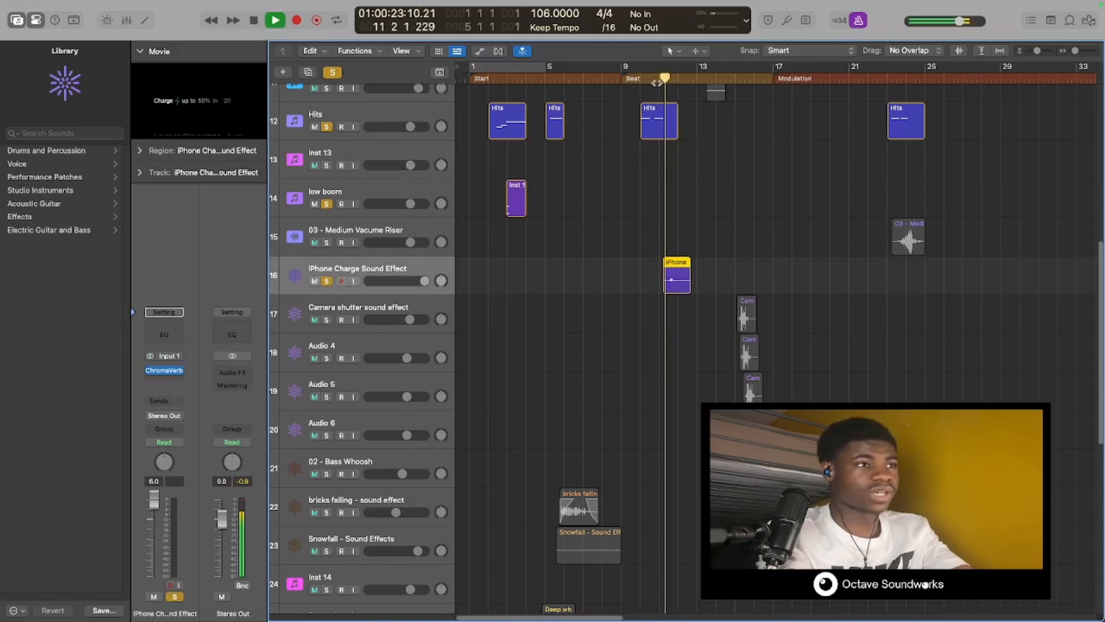
{"action": "double_click", "coordinate": [216, 102]}
{"action": "left_click_drag", "start_coordinate": [638, 289], "coordinate": [624, 337]}
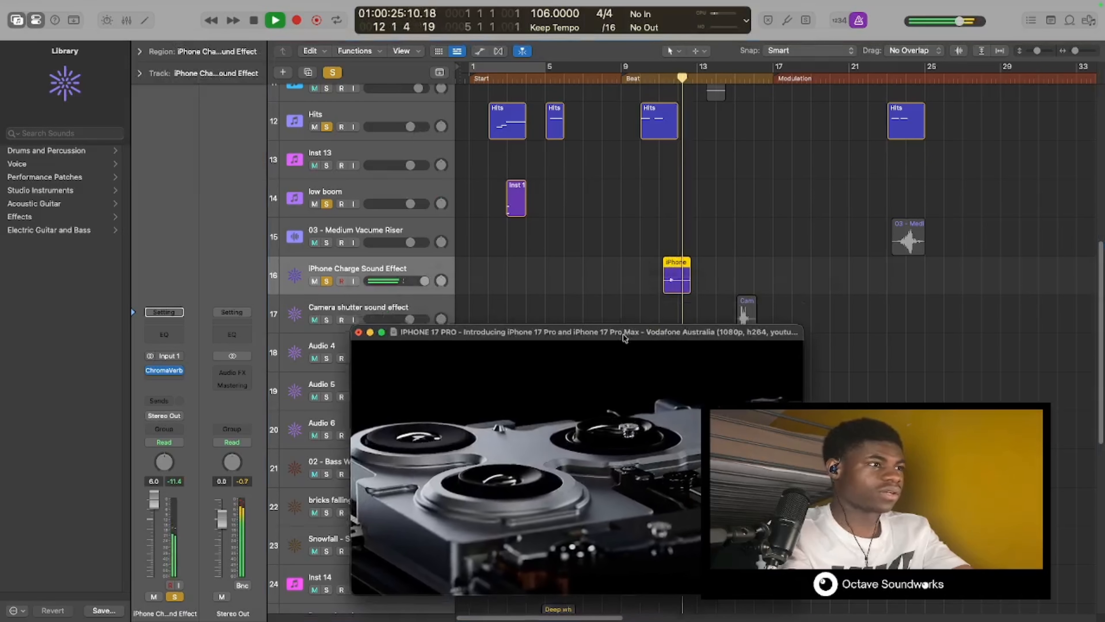
- Check the ChromaVerb settings on iPhone Charge Sound Effect, close them, and replay the effect against the movie from bar 11
{"action": "left_click", "coordinate": [164, 370]}
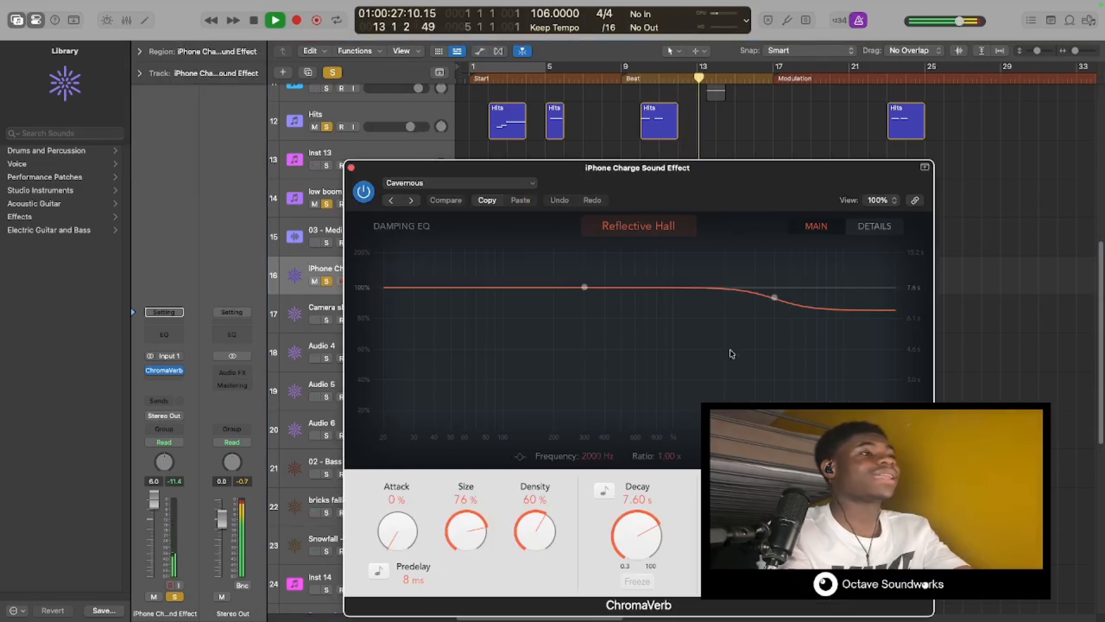
{"action": "left_click", "coordinate": [351, 168]}
{"action": "left_click_drag", "start_coordinate": [557, 336], "coordinate": [349, 241]}
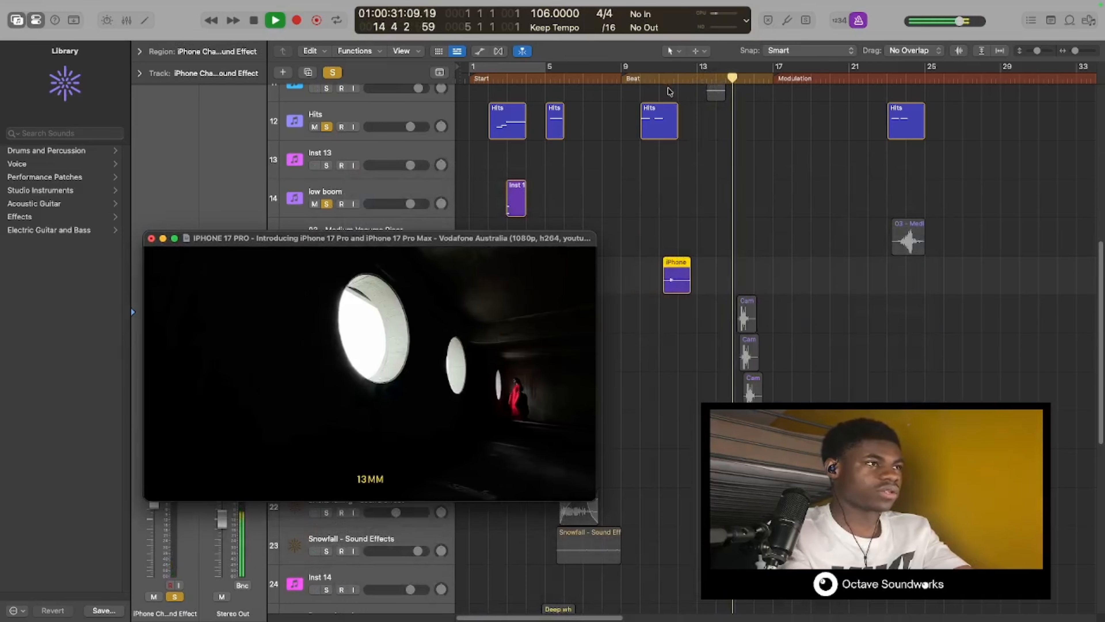
{"action": "left_click", "coordinate": [659, 78]}
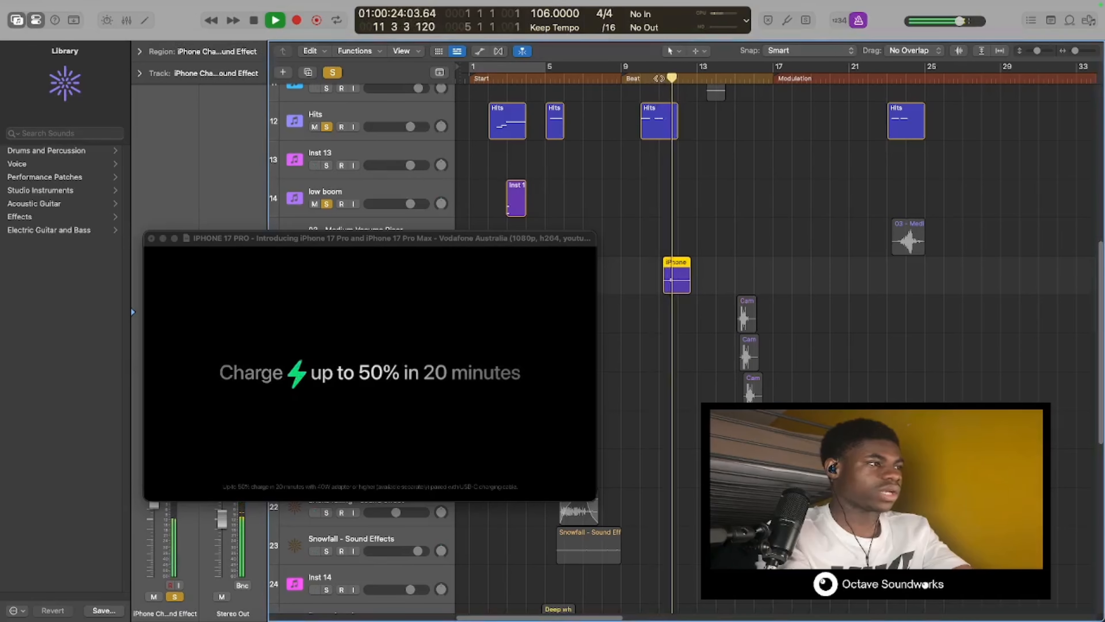
- Solo the slicer track with the movie window moved below it, and play its region again from bar 13
{"action": "scroll", "coordinate": [721, 271], "scroll_direction": "up", "scroll_amount": 4}
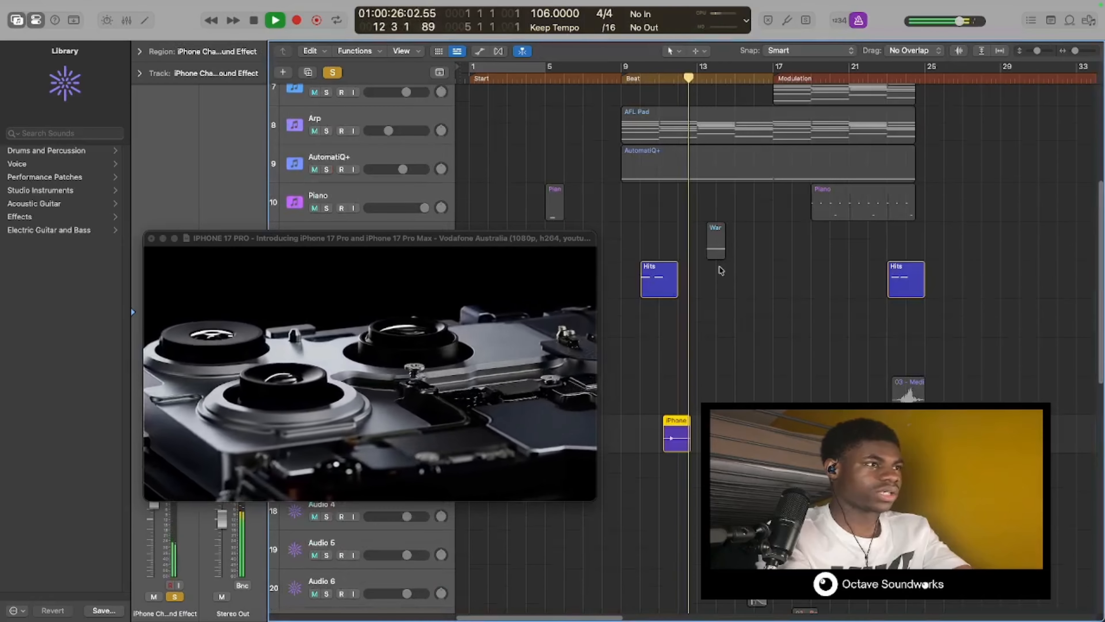
{"action": "left_click_drag", "start_coordinate": [472, 239], "coordinate": [513, 331]}
{"action": "left_click", "coordinate": [327, 247]}
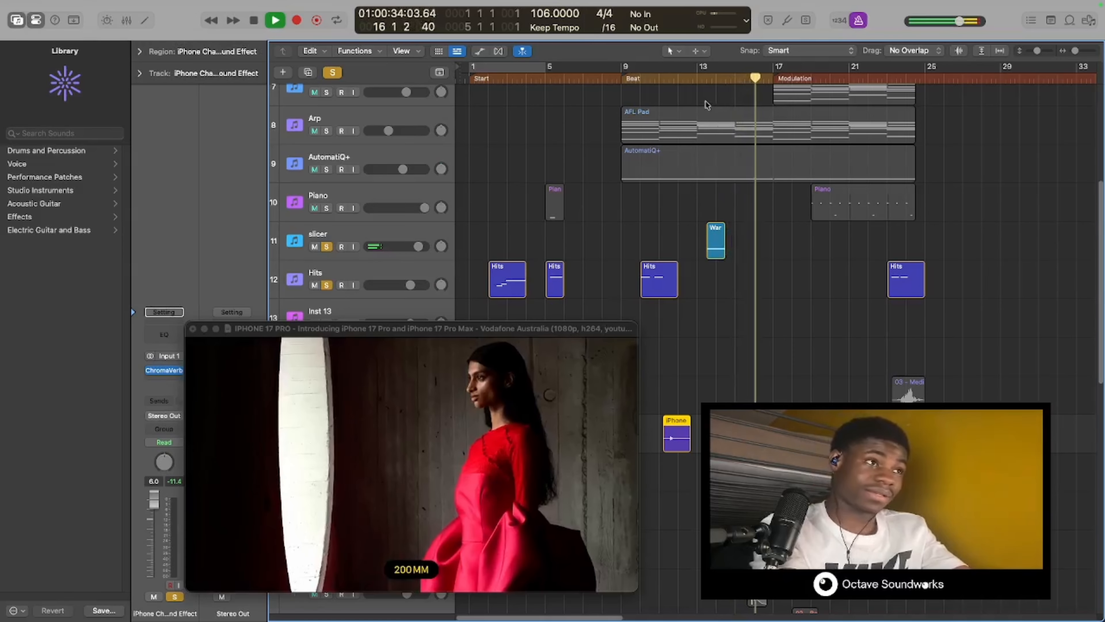
{"action": "left_click_drag", "start_coordinate": [762, 98], "coordinate": [704, 99]}
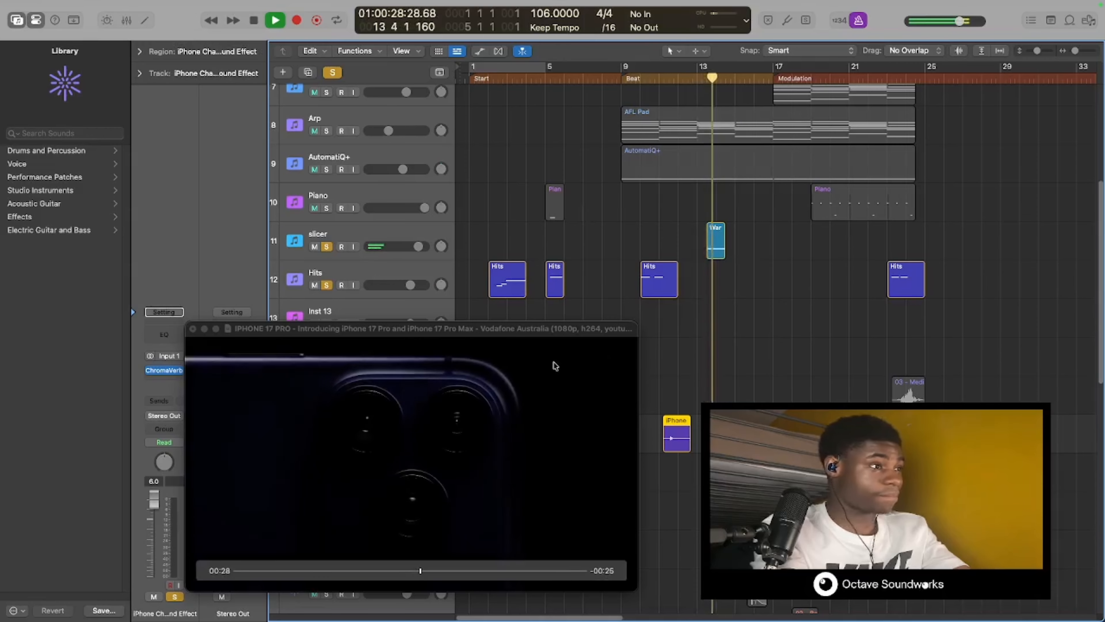
- Take slicer and Hits out of solo, stop playback and close the movie window
{"action": "left_click", "coordinate": [326, 246]}
{"action": "left_click", "coordinate": [326, 285]}
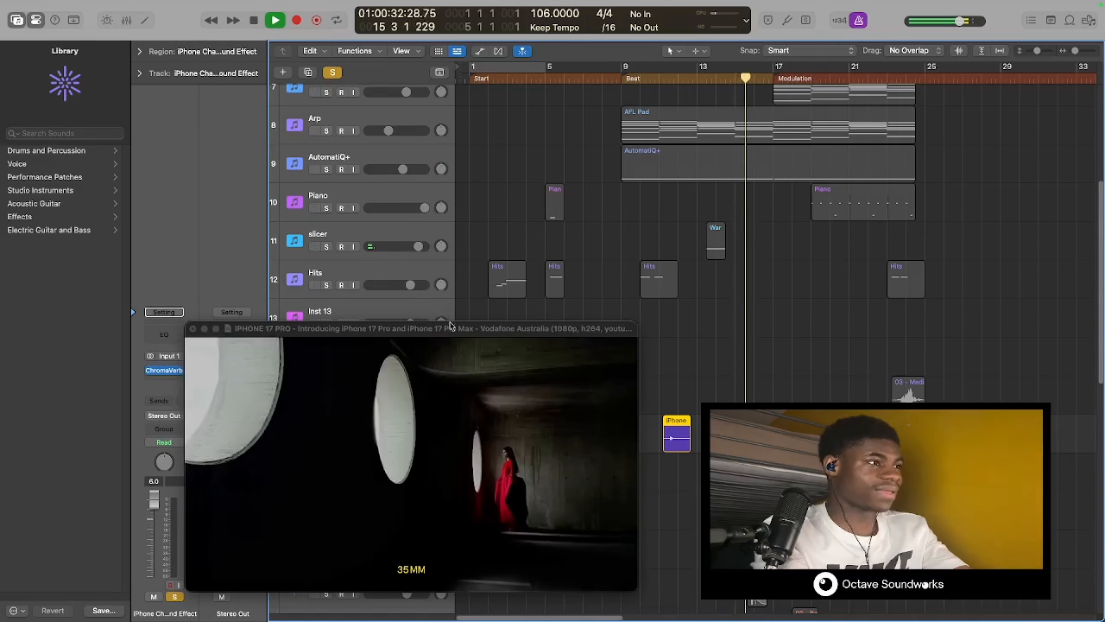
{"action": "key", "text": "space"}
{"action": "left_click", "coordinate": [192, 329]}
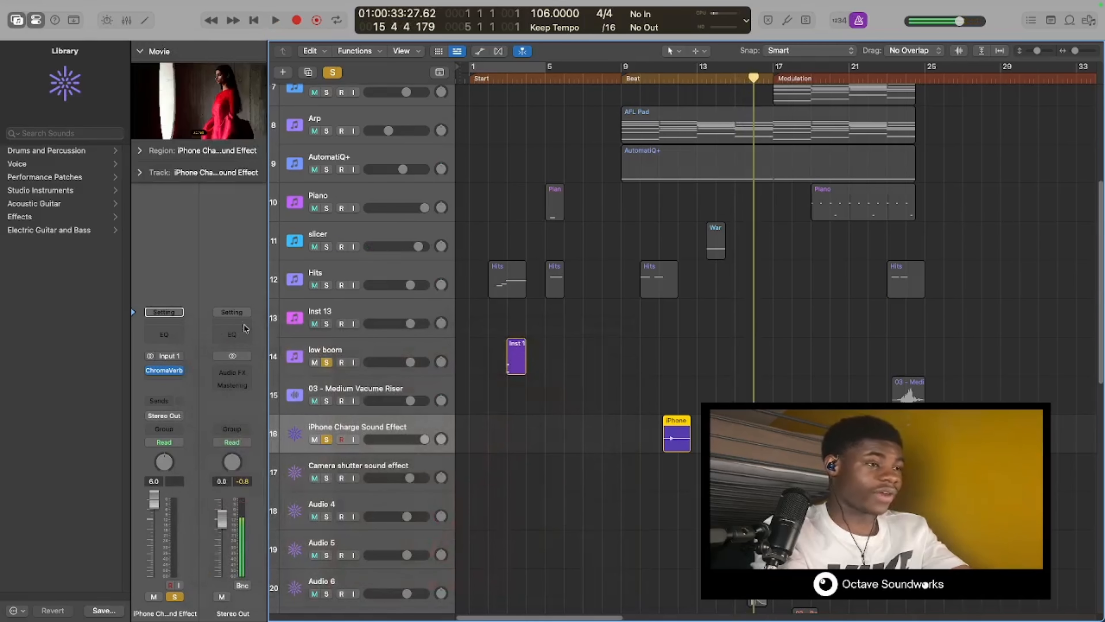
- Take low boom and iPhone Charge Sound Effect out of solo, and solo Camera shutter sound effect and Audio 4 to 6 instead
{"action": "scroll", "coordinate": [565, 305], "scroll_direction": "down", "scroll_amount": 3}
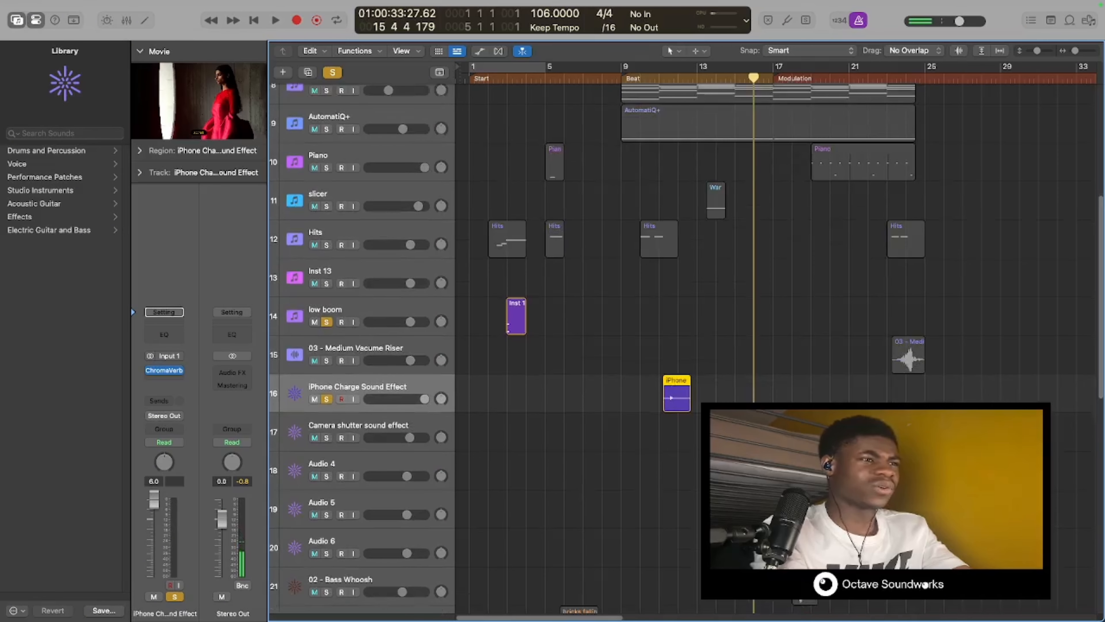
{"action": "scroll", "coordinate": [693, 371], "scroll_direction": "down", "scroll_amount": 2}
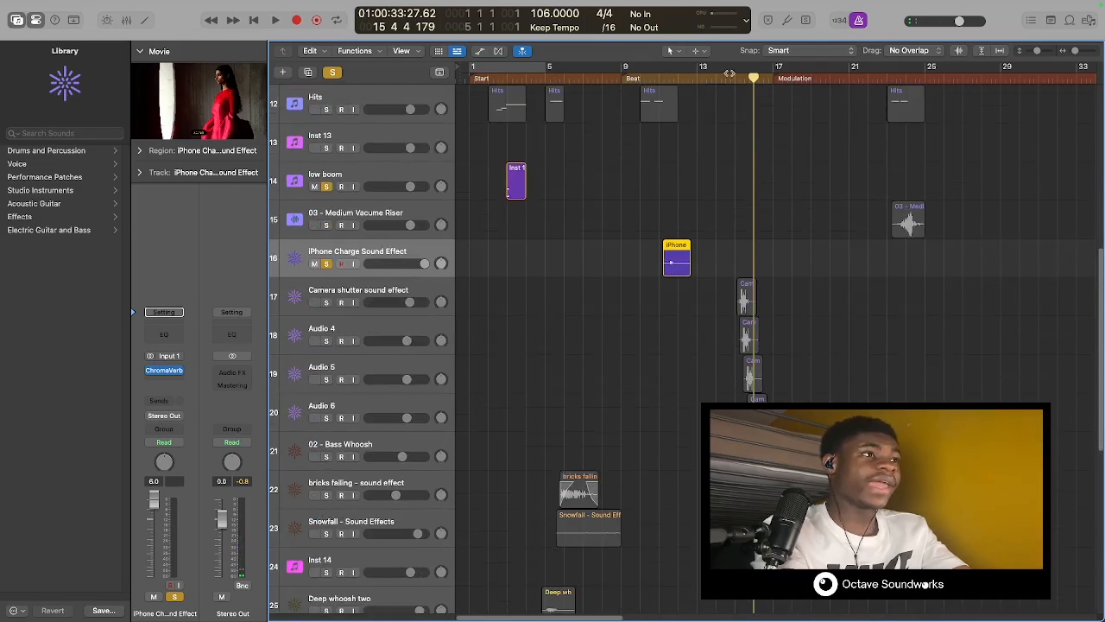
{"action": "key", "text": "space"}
{"action": "left_click", "coordinate": [327, 187]}
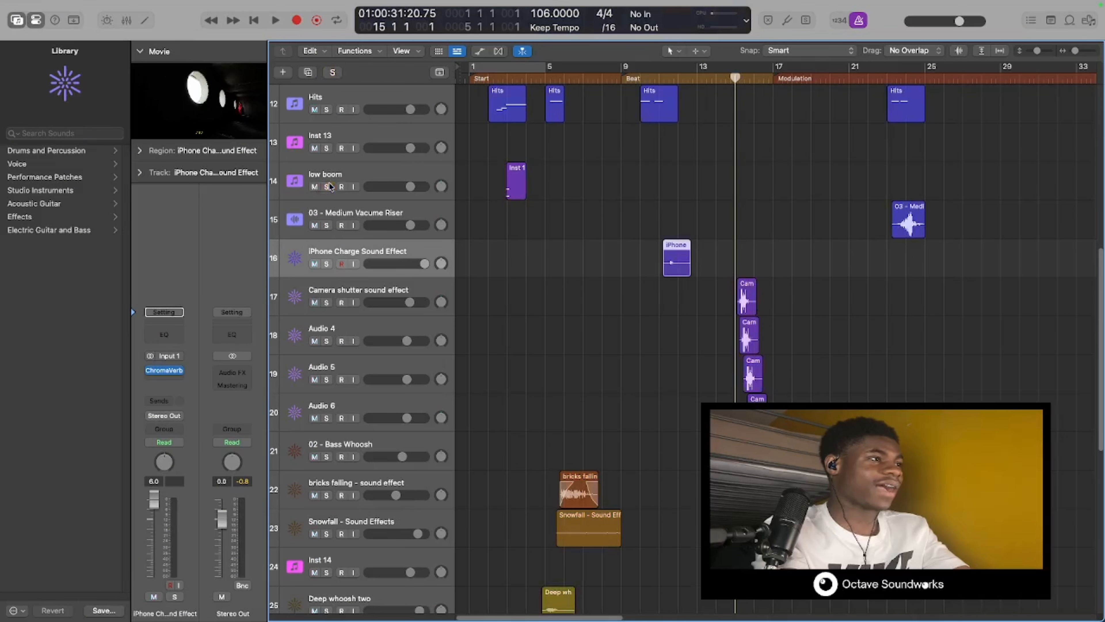
{"action": "left_click_drag", "start_coordinate": [327, 303], "coordinate": [327, 379]}
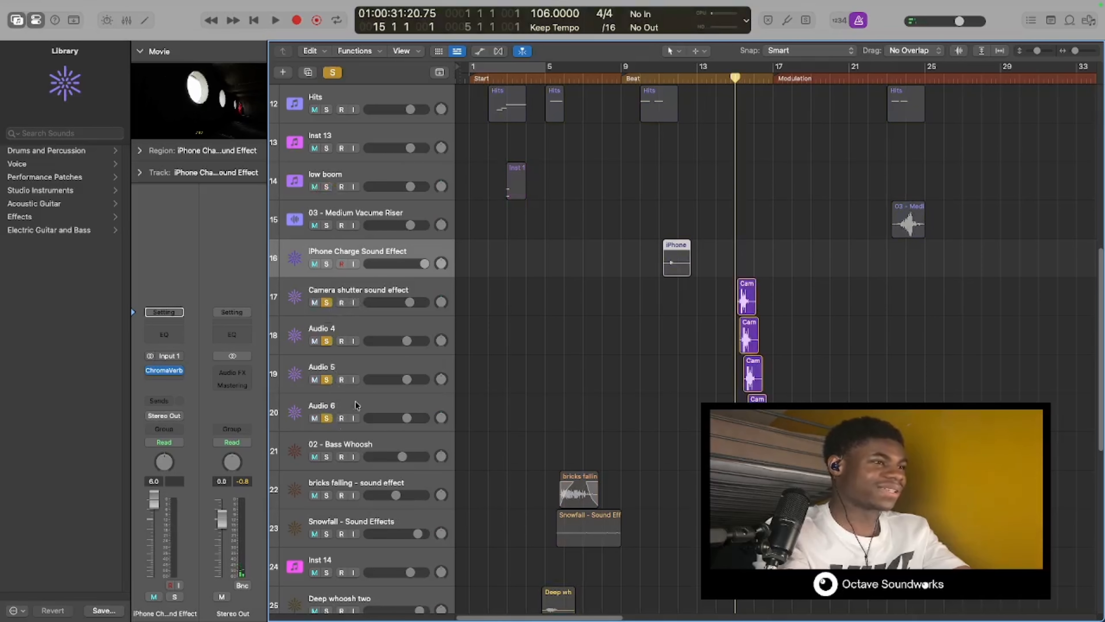
- Open the movie in its own window, play the camera shutter regions against it from just before bar 15, and stop playback
{"action": "double_click", "coordinate": [217, 89]}
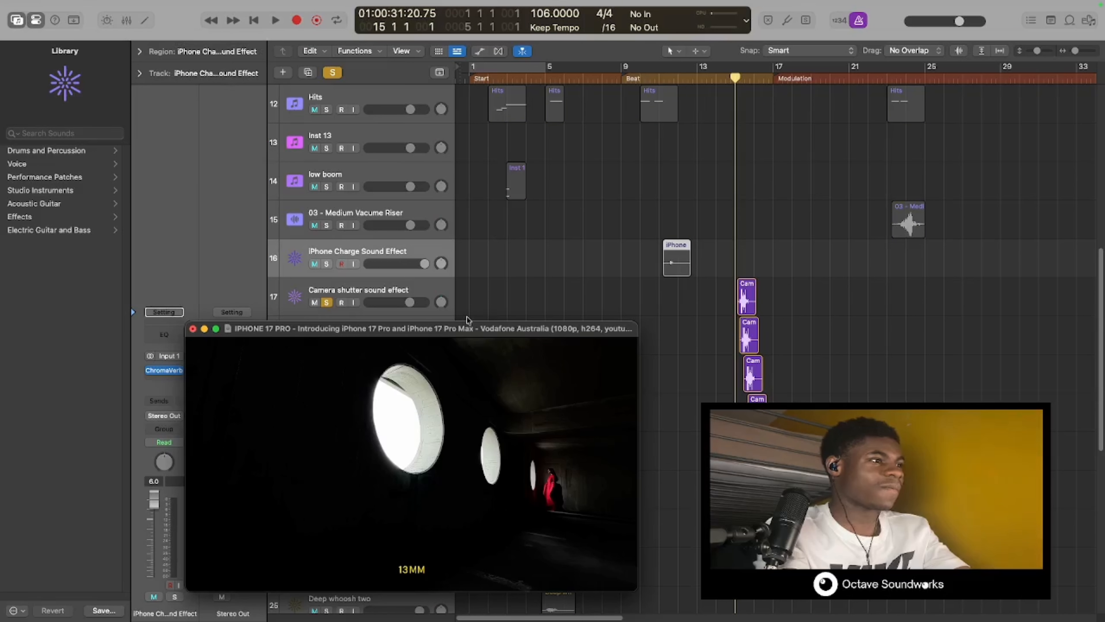
{"action": "left_click_drag", "start_coordinate": [460, 327], "coordinate": [417, 103]}
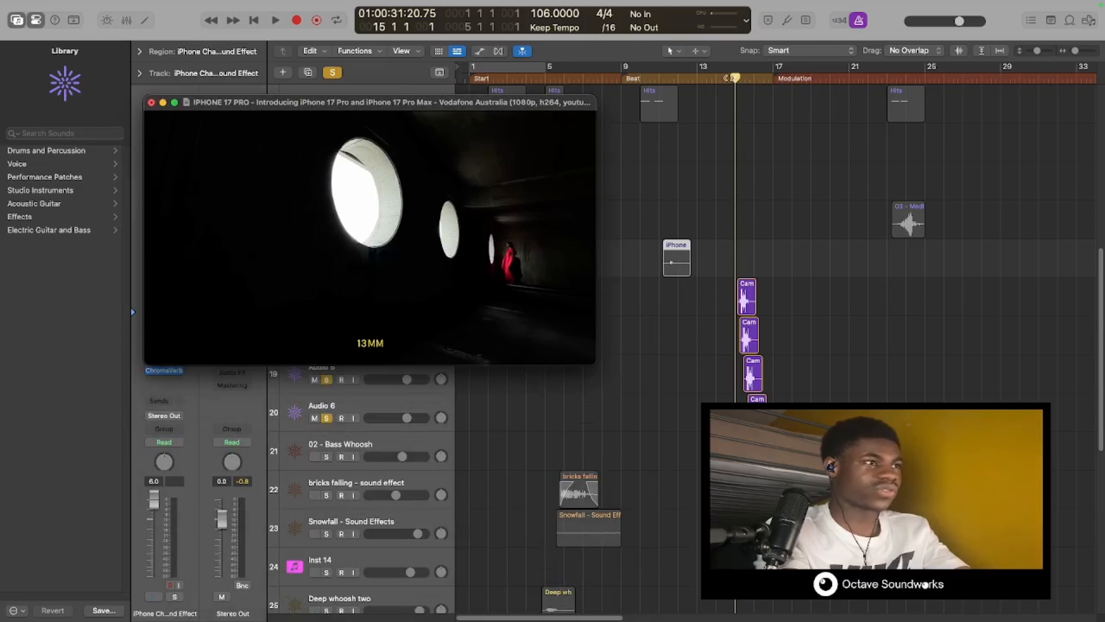
{"action": "left_click", "coordinate": [726, 76]}
{"action": "key", "text": "space"}
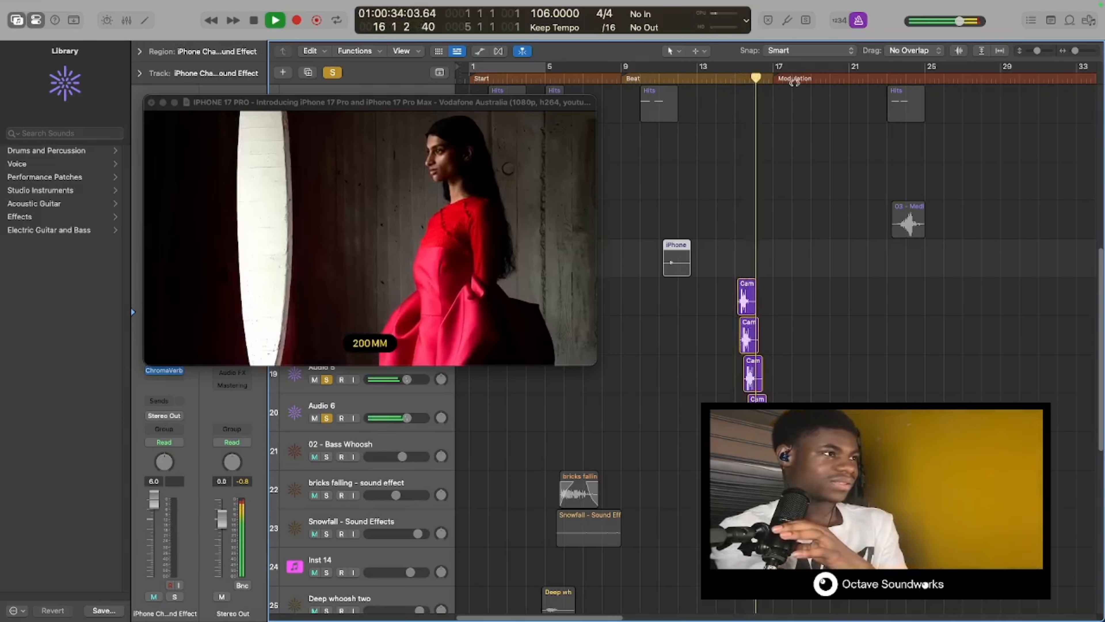
{"action": "key", "text": "space"}
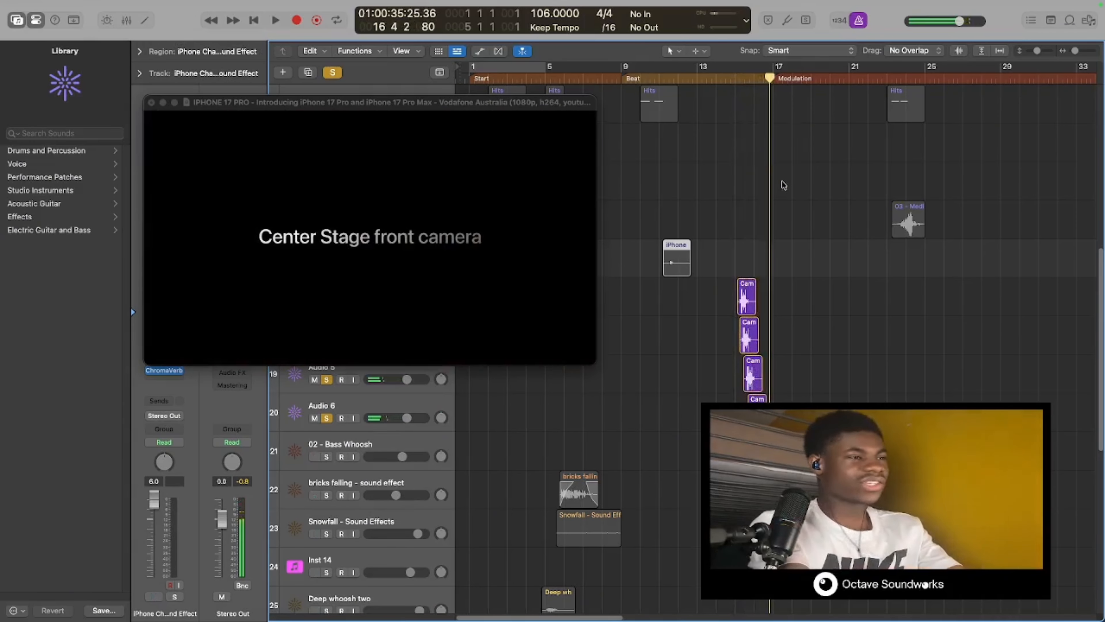
- Add 02 - Bass Whoosh to the solo, play it against the movie through the group selfies shot, and stop playback
{"action": "scroll", "coordinate": [773, 237], "scroll_direction": "down", "scroll_amount": 4}
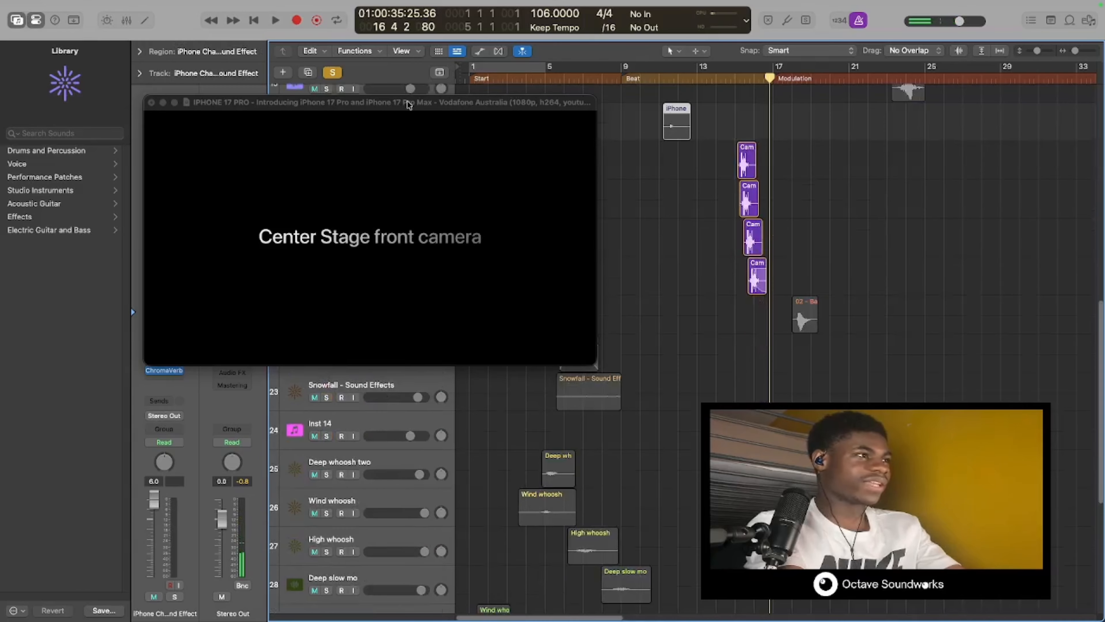
{"action": "left_click_drag", "start_coordinate": [411, 105], "coordinate": [425, 467]}
{"action": "left_click", "coordinate": [328, 319]}
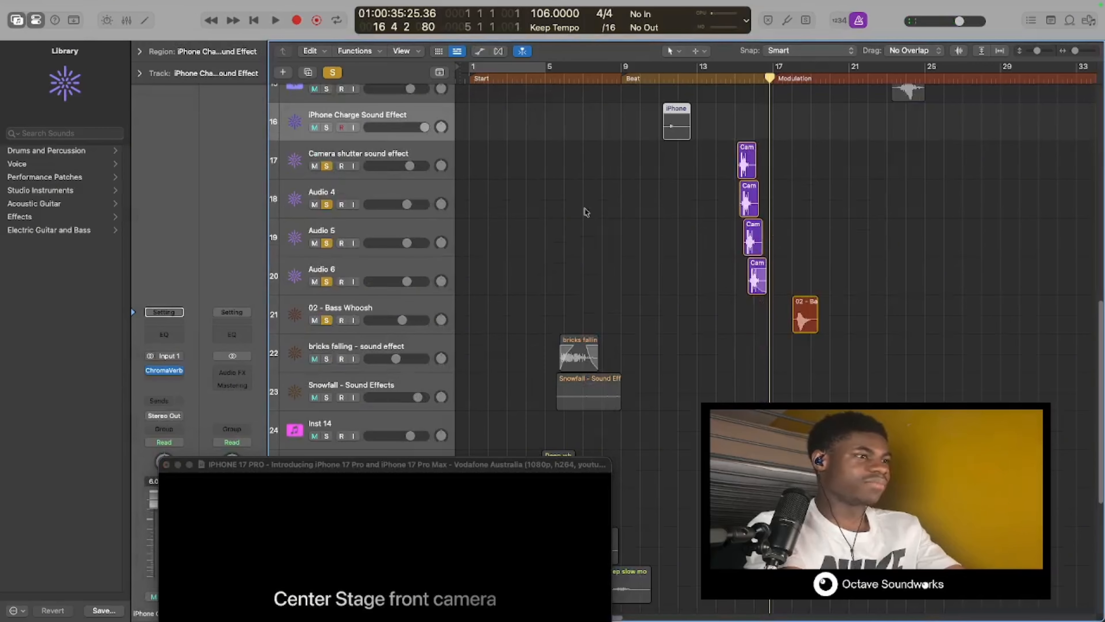
{"action": "key", "text": "space"}
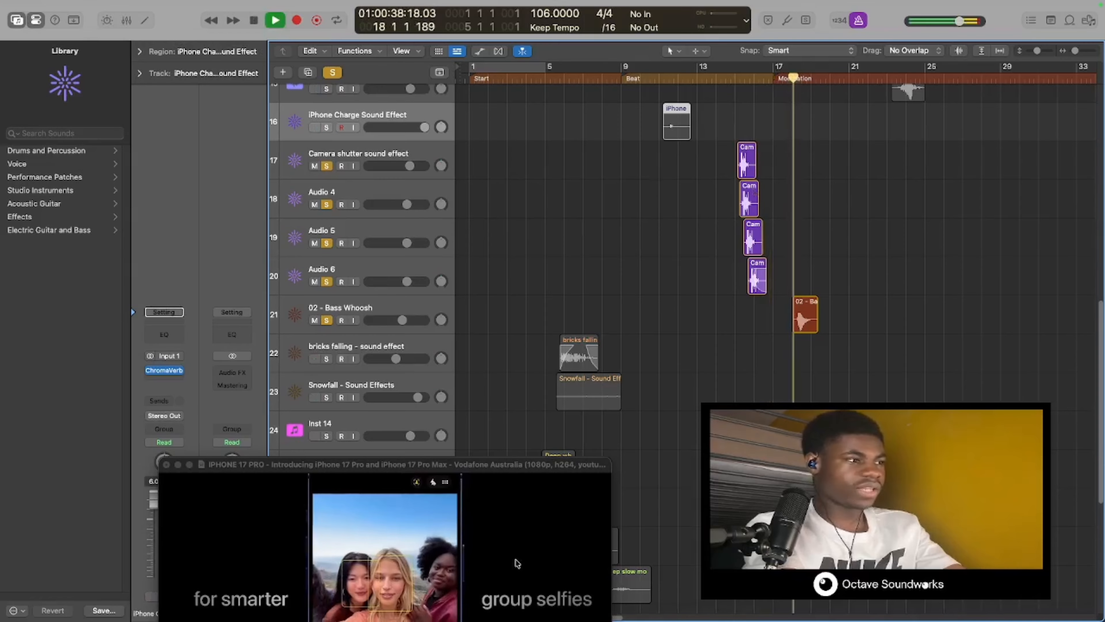
{"action": "left_click_drag", "start_coordinate": [510, 464], "coordinate": [481, 231]}
{"action": "key", "text": "space"}
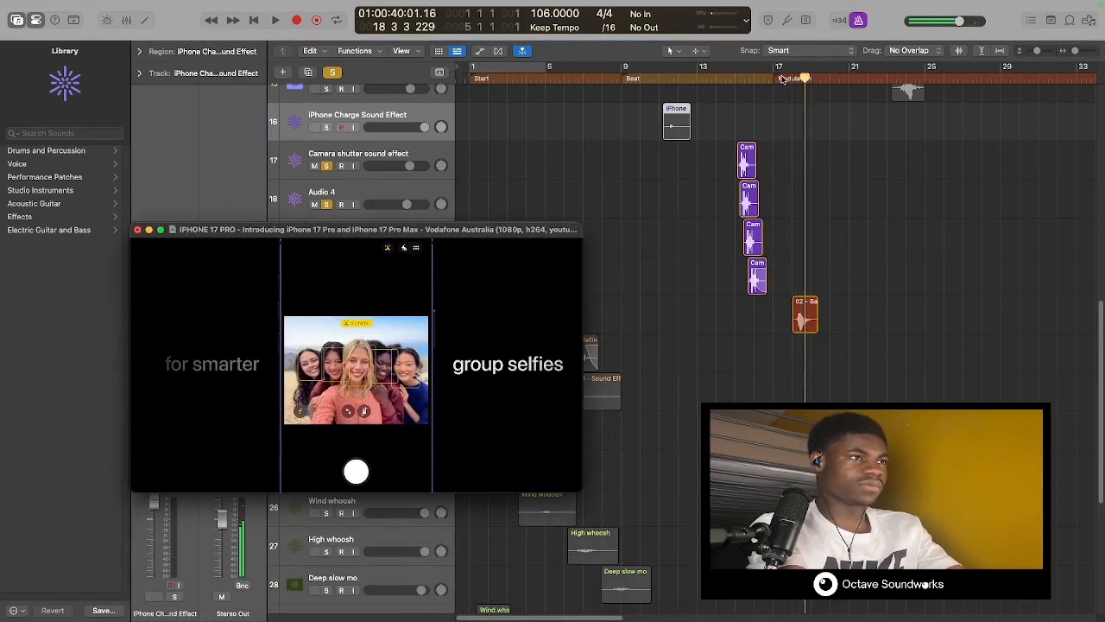
- Replay the bass whoosh against the movie from bar 17, stop playback and close the movie window
{"action": "left_click", "coordinate": [784, 80]}
{"action": "key", "text": "space"}
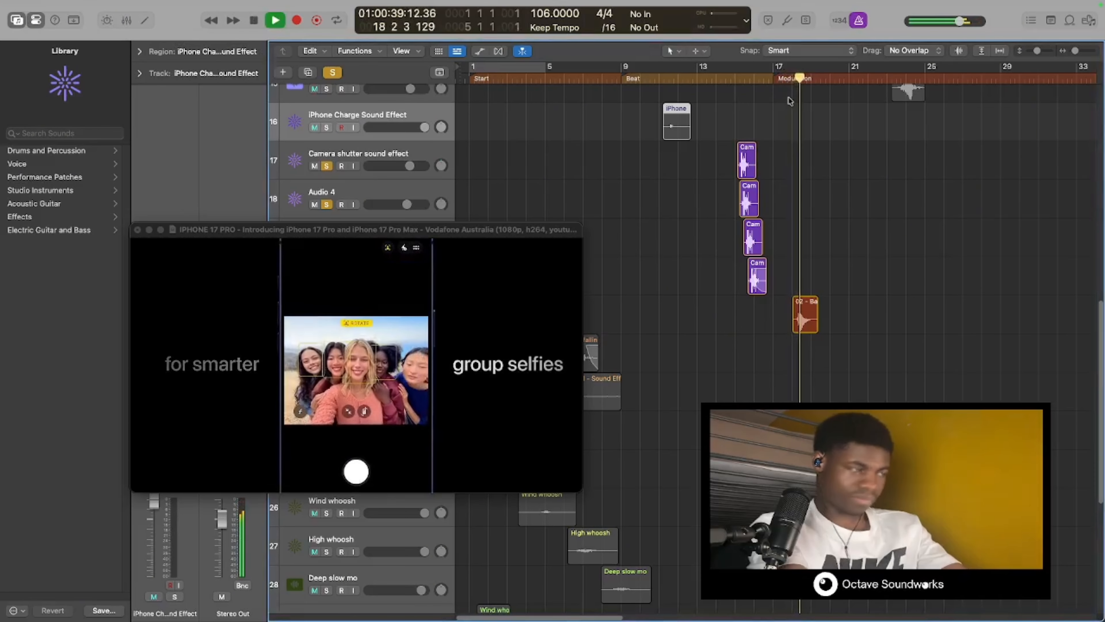
{"action": "key", "text": "space"}
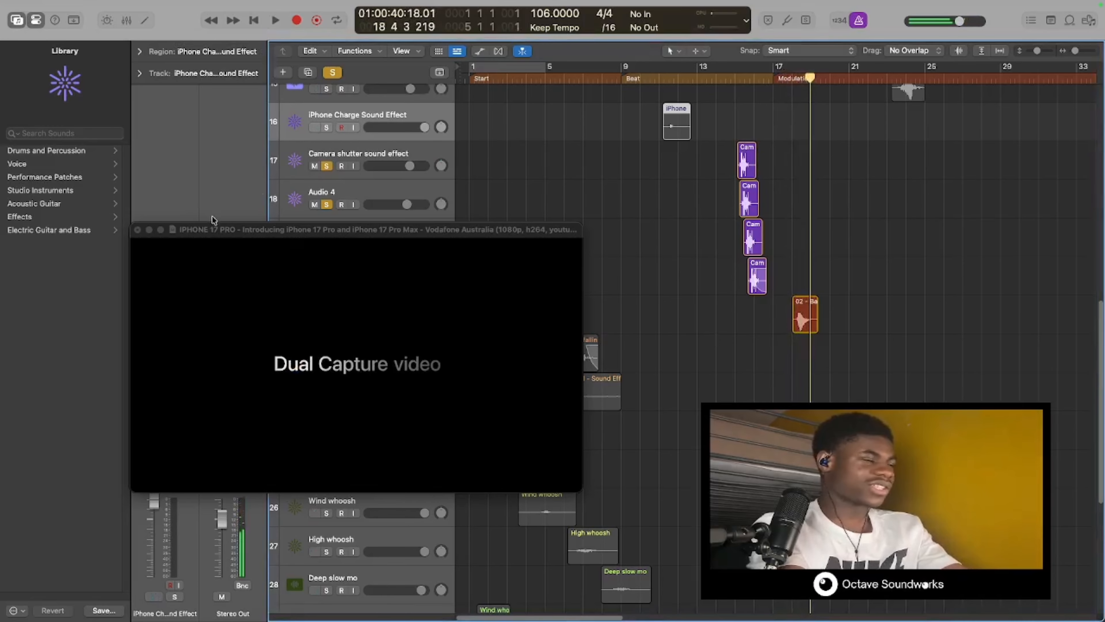
{"action": "left_click", "coordinate": [139, 230]}
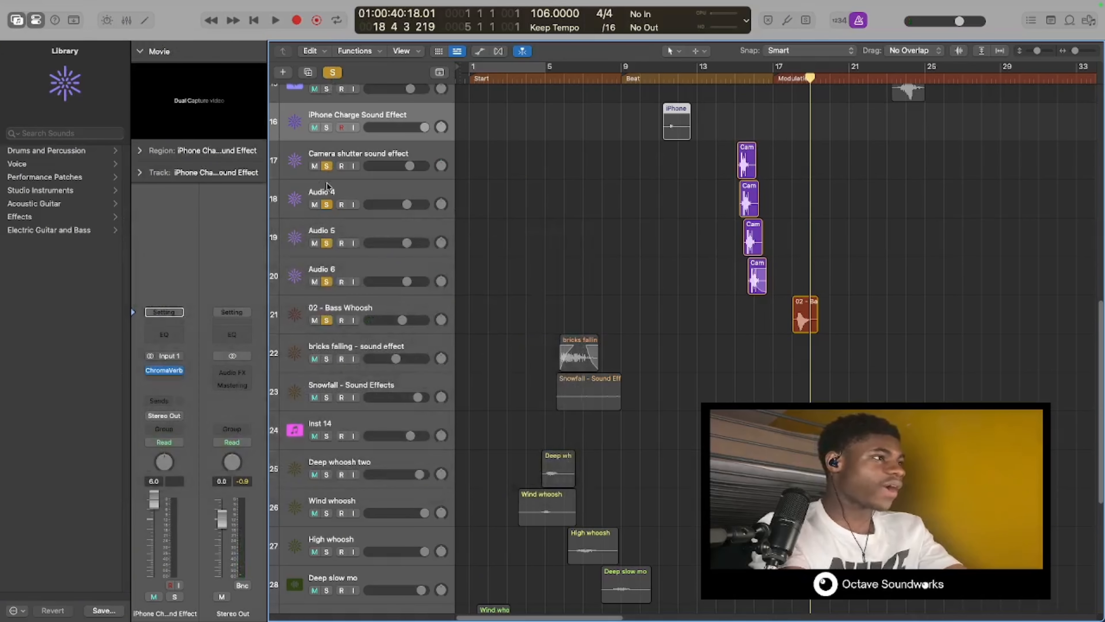
- Replace the soloed camera shutter tracks with bricks falling and Snowfall - Sound Effects, and start playback from bar 4
{"action": "left_click_drag", "start_coordinate": [326, 243], "coordinate": [327, 341]}
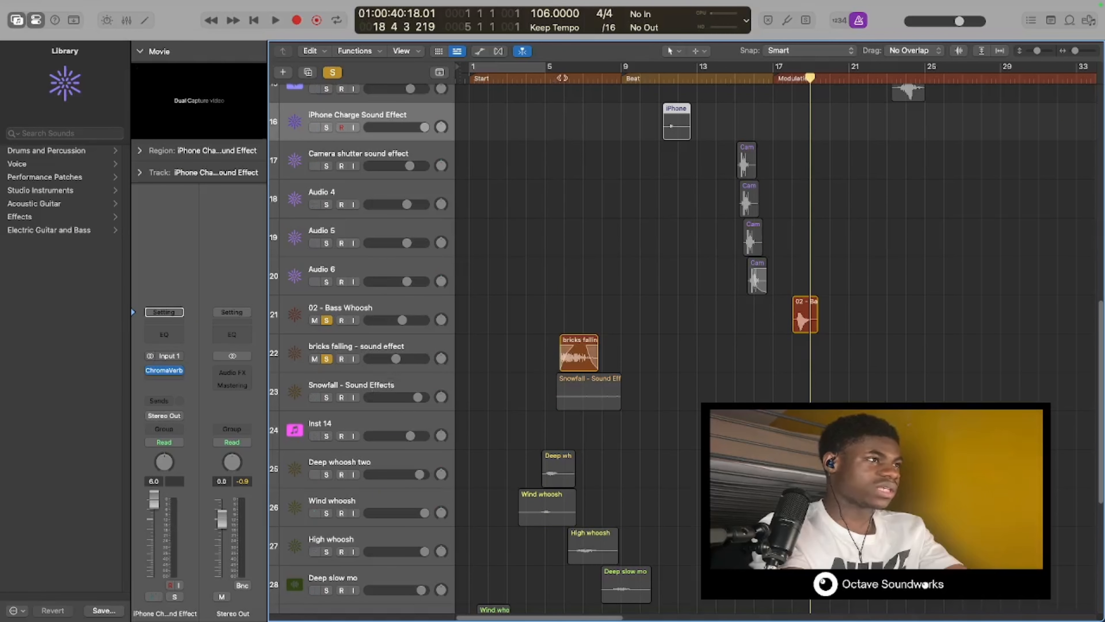
{"action": "key", "text": "space"}
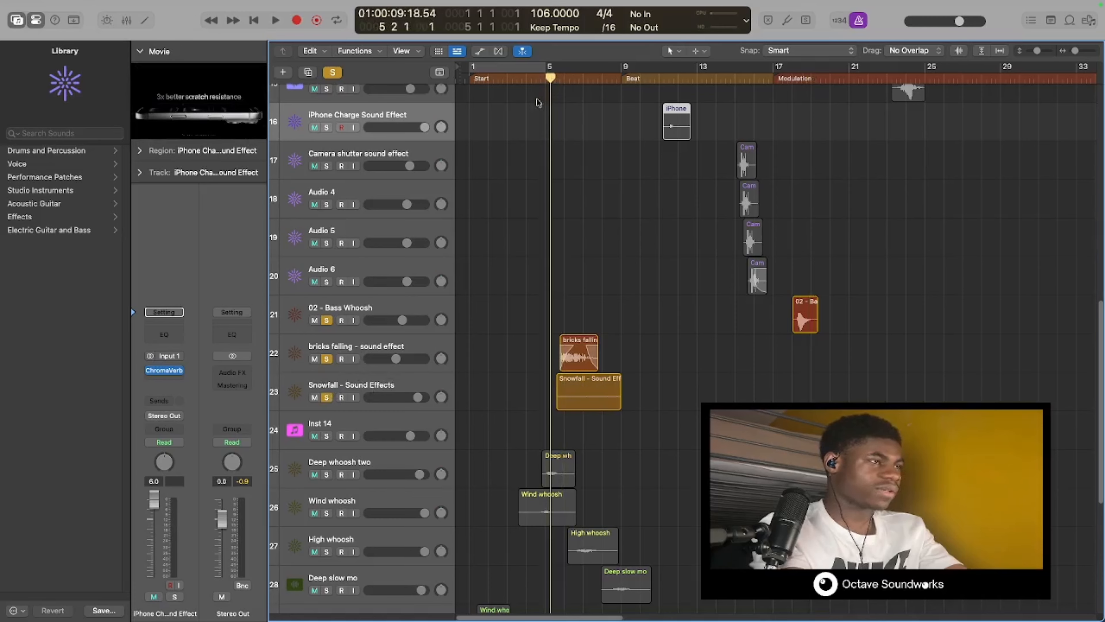
{"action": "left_click", "coordinate": [527, 81]}
{"action": "key", "text": "space"}
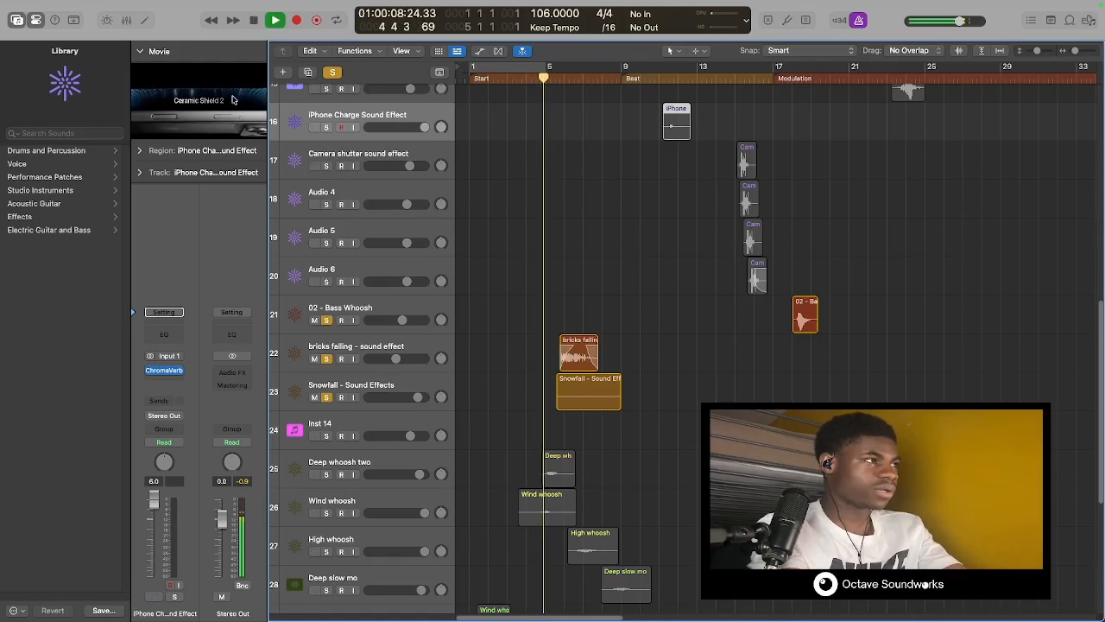
- Open the movie in its own window, move it clear of the bricks falling and Snowfall regions, and stop playback
{"action": "double_click", "coordinate": [234, 104]}
{"action": "left_click_drag", "start_coordinate": [396, 250], "coordinate": [292, 177]}
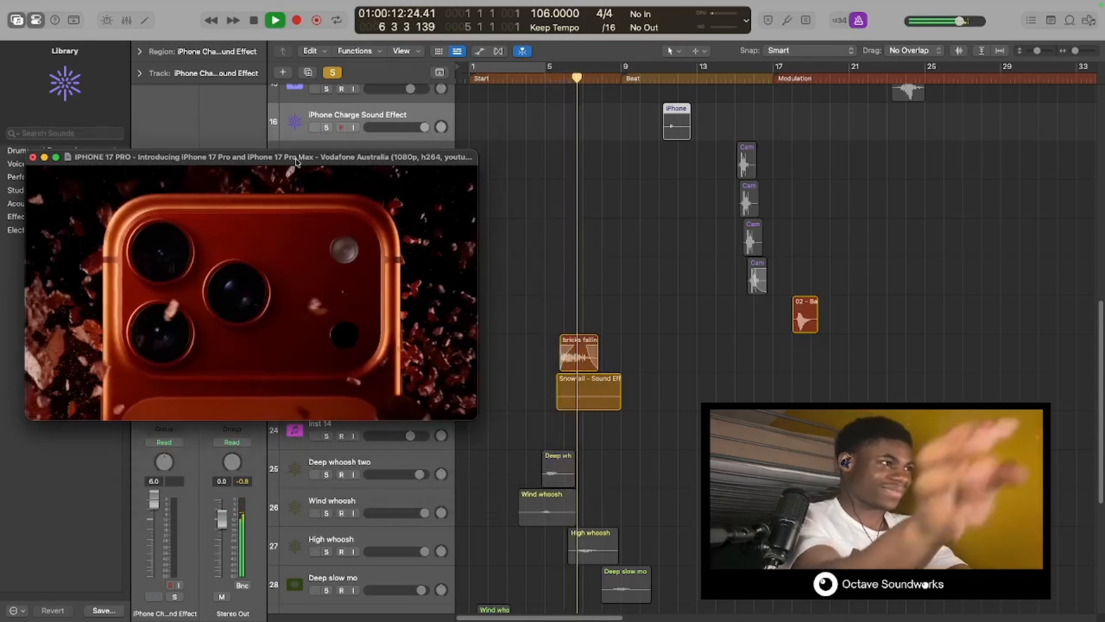
{"action": "key", "text": "space"}
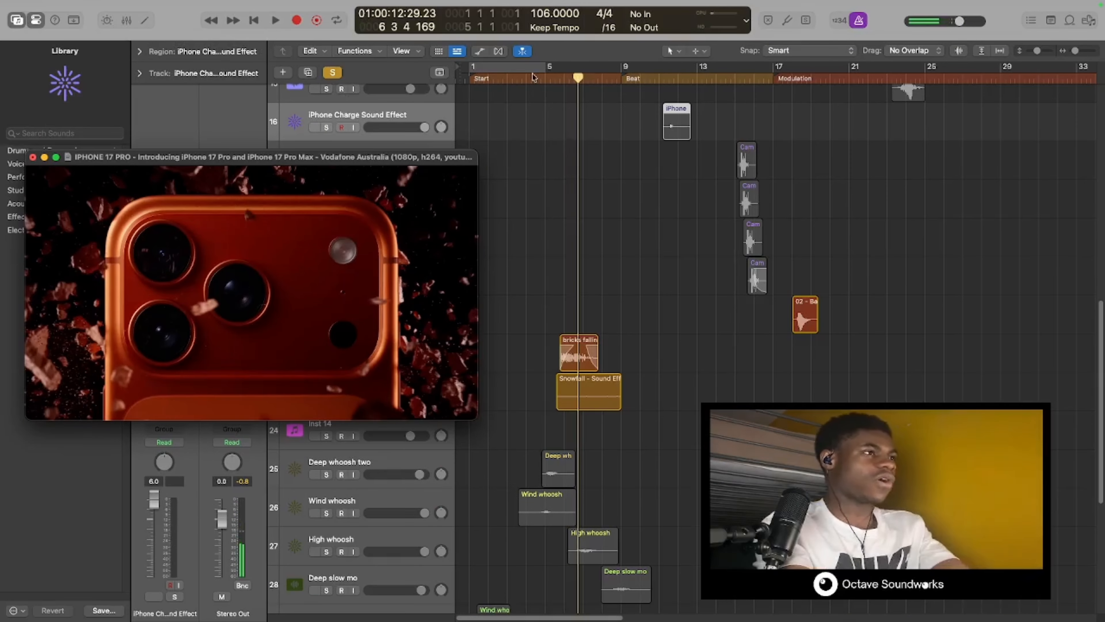
- Replay the bricks falling and Snowfall effects against the movie from bar 5, and stop playback
{"action": "left_click_drag", "start_coordinate": [546, 80], "coordinate": [551, 89]}
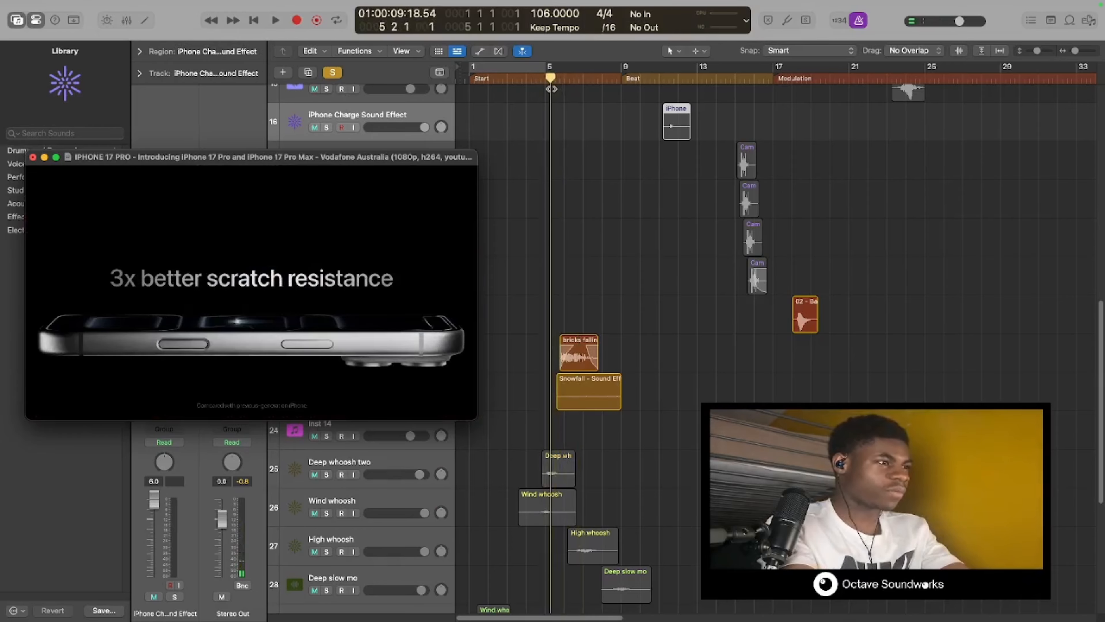
{"action": "left_click", "coordinate": [551, 89]}
{"action": "key", "text": "space"}
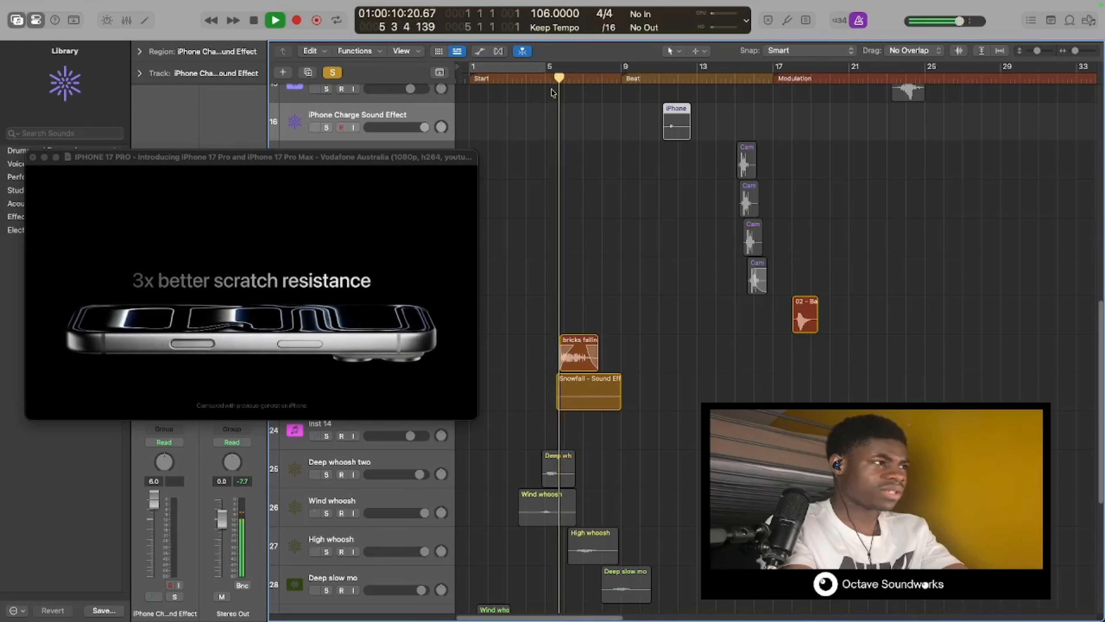
{"action": "key", "text": "space"}
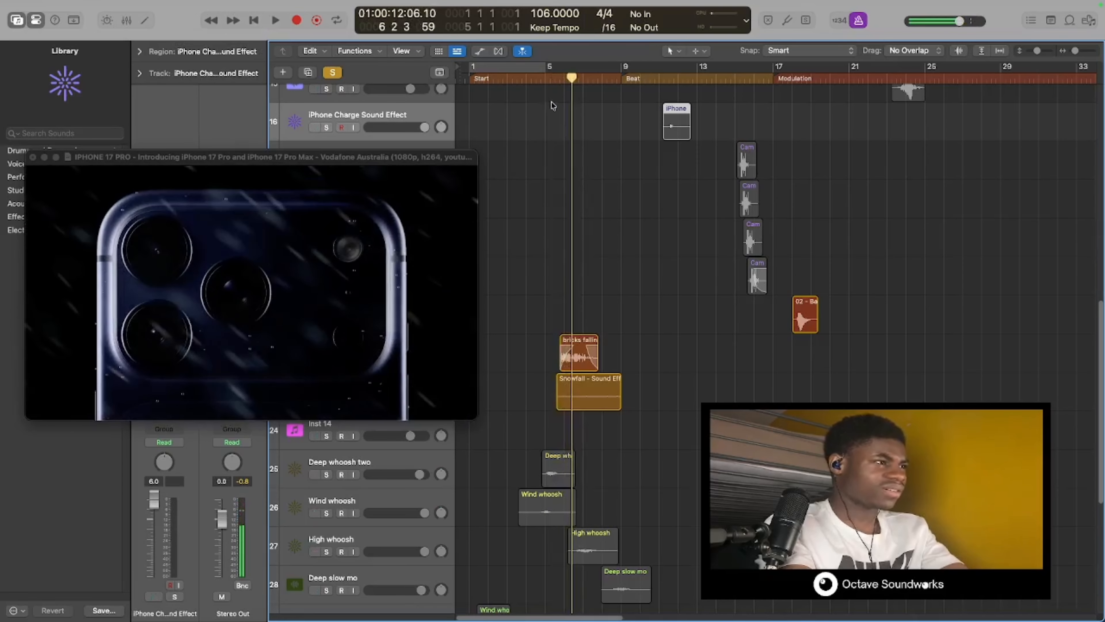
- Play the bricks falling and Snowfall effects against the movie once more through bar 9, stop playback and close the movie window
{"action": "key", "text": "space"}
{"action": "key", "text": "space"}
{"action": "left_click", "coordinate": [545, 82]}
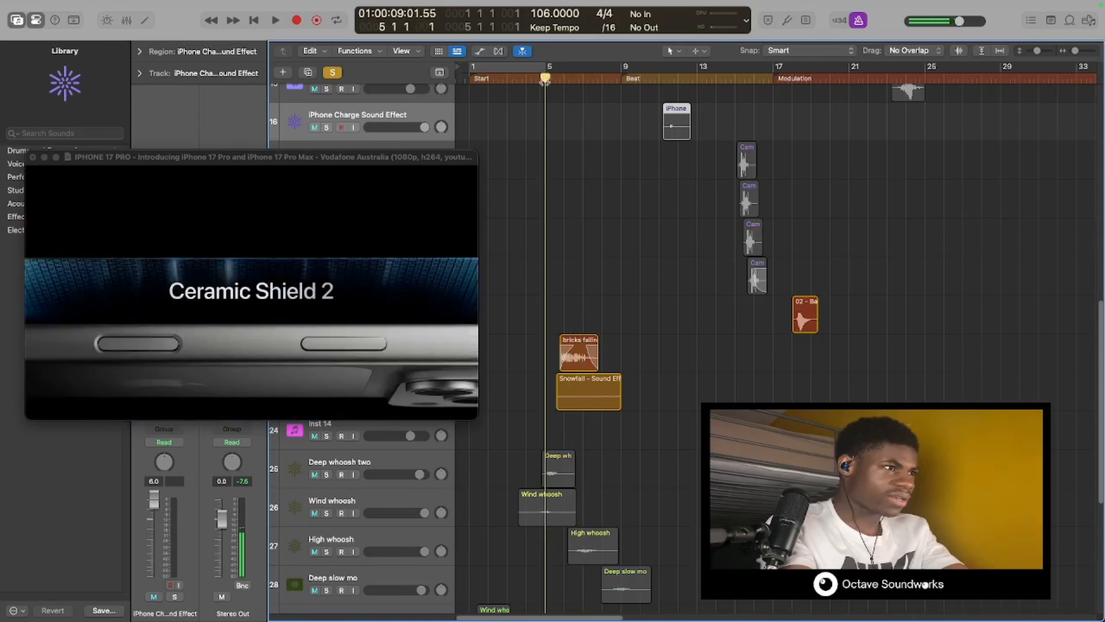
{"action": "key", "text": "space"}
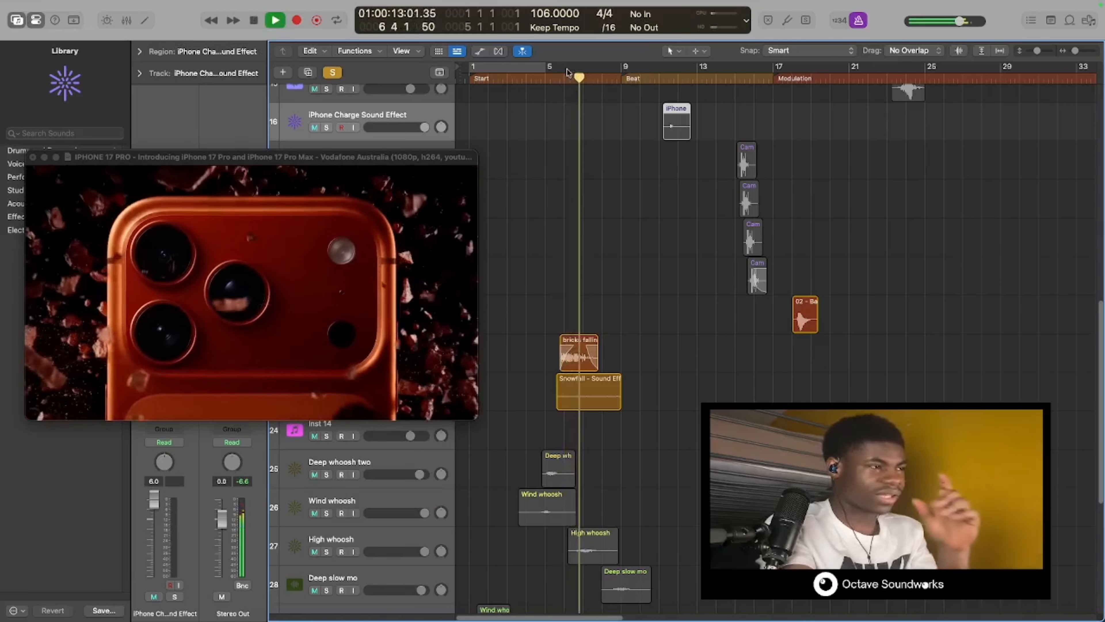
{"action": "scroll", "coordinate": [547, 222], "scroll_direction": "down", "scroll_amount": 3}
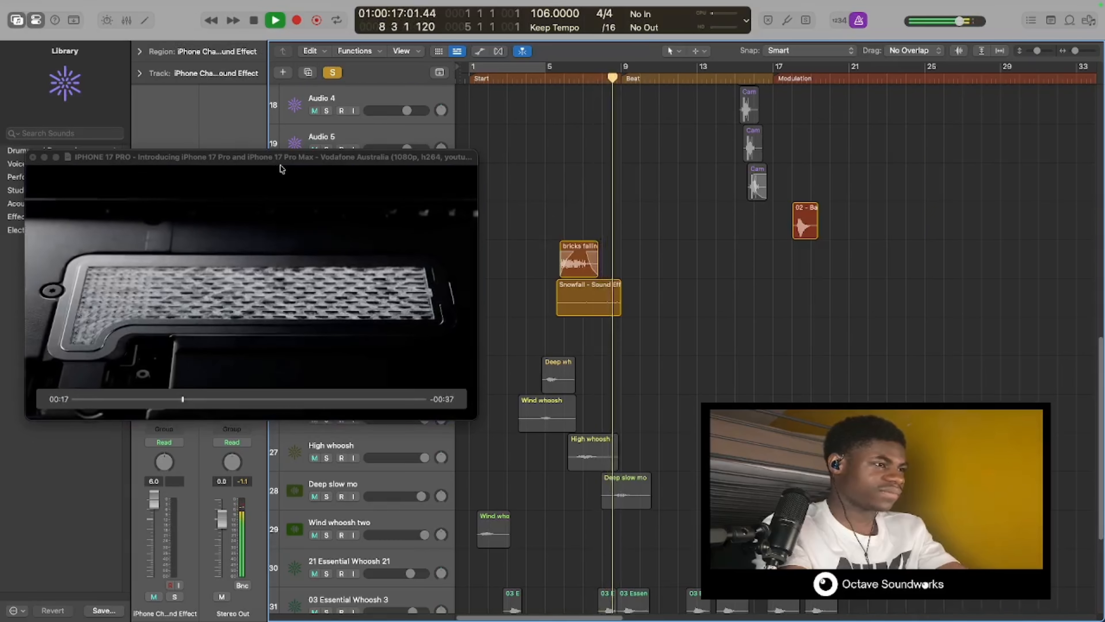
{"action": "key", "text": "space"}
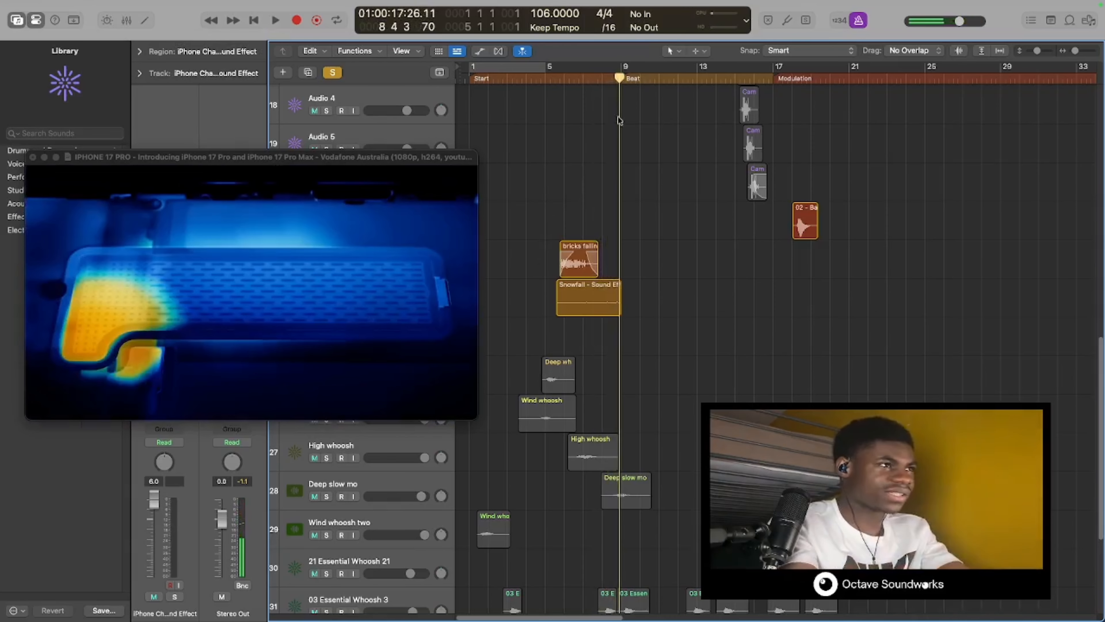
{"action": "key", "text": "space"}
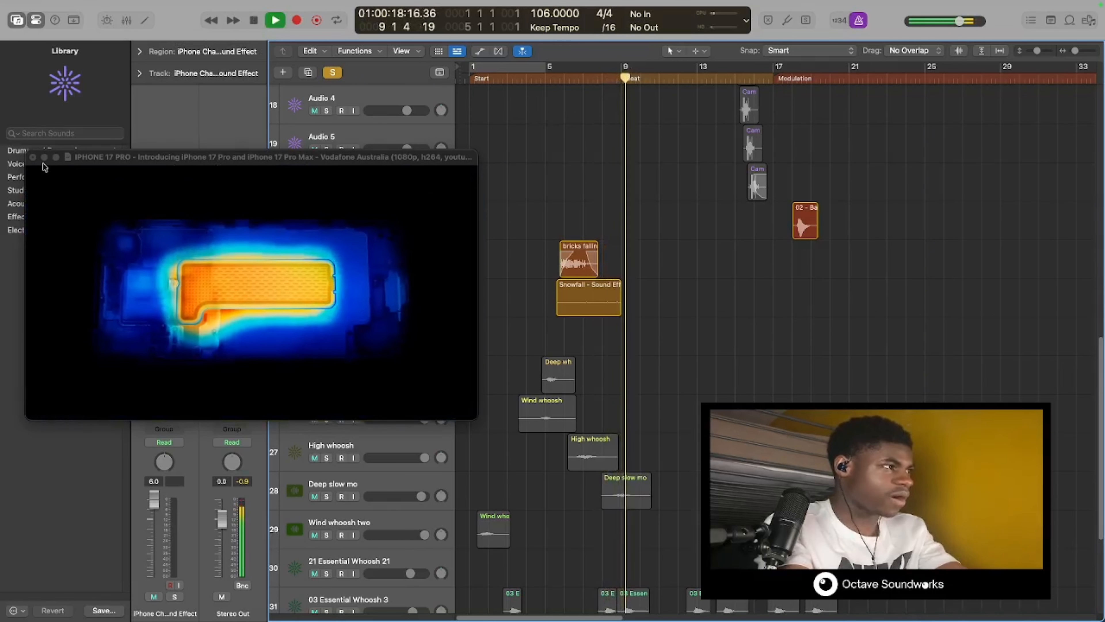
{"action": "left_click", "coordinate": [34, 158]}
- Solo Deep whoosh two, Wind whoosh, High whoosh and Deep slow mo while auditioning them from about bar 4
{"action": "scroll", "coordinate": [386, 369], "scroll_direction": "down", "scroll_amount": 2}
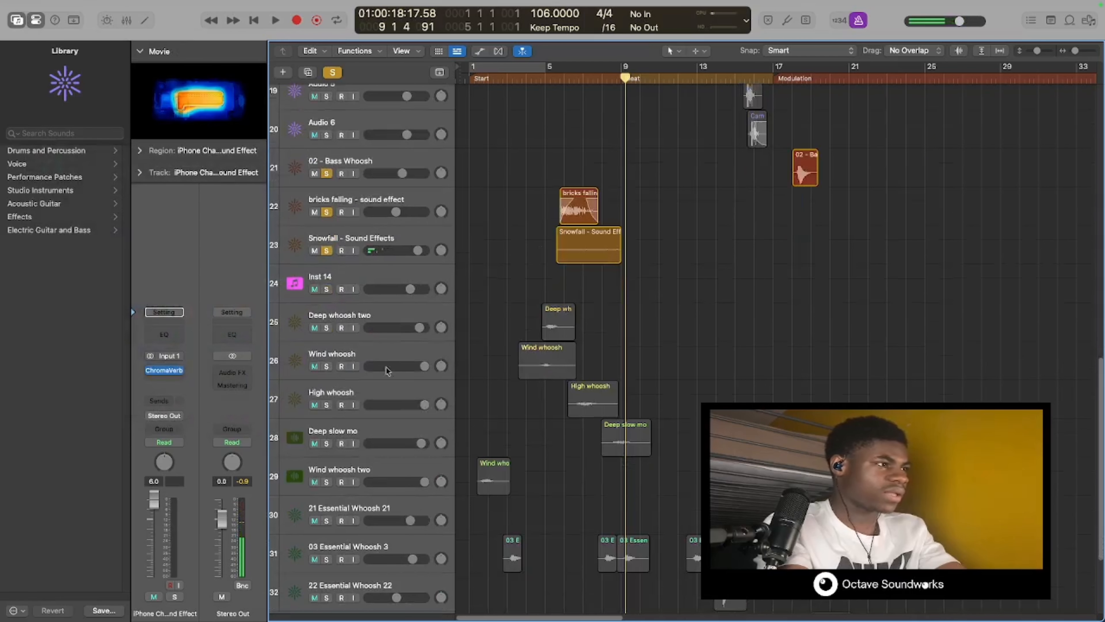
{"action": "left_click", "coordinate": [378, 314]}
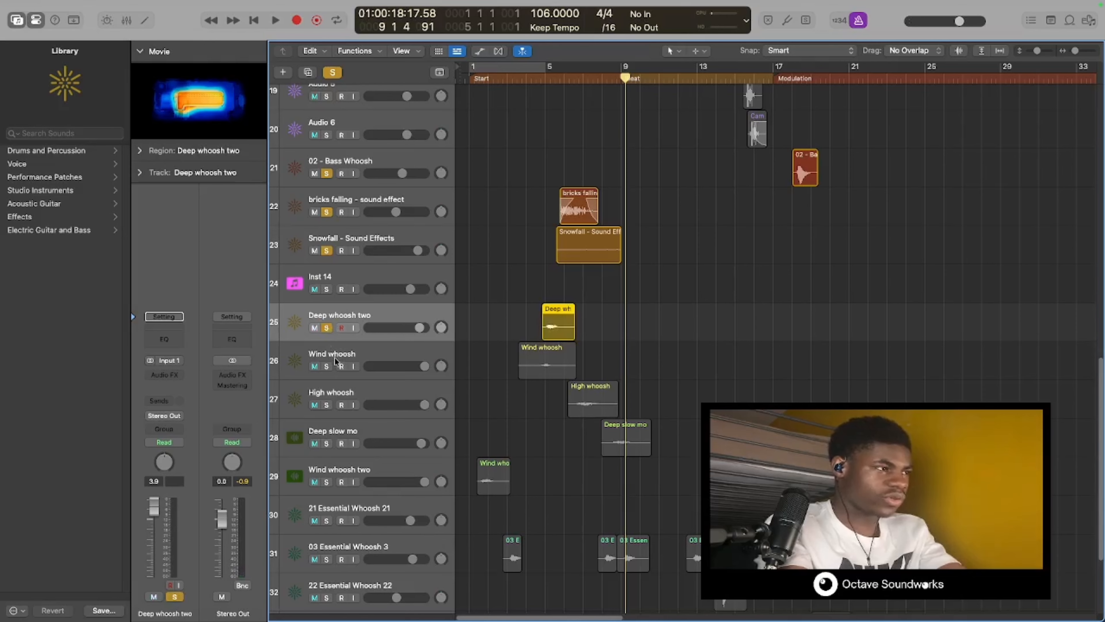
{"action": "left_click", "coordinate": [531, 81]}
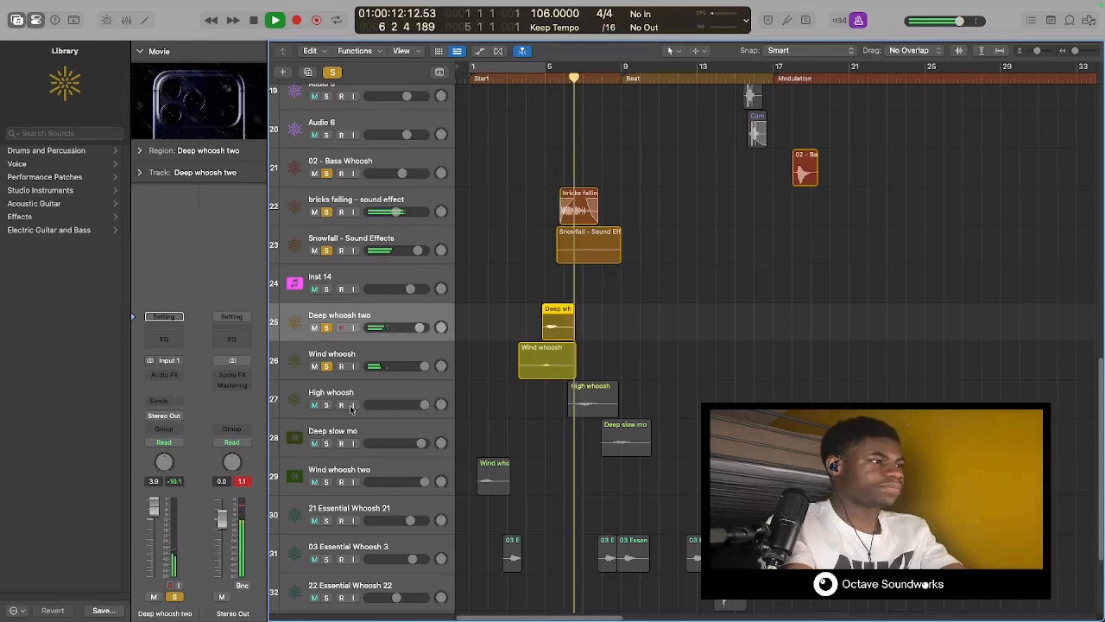
{"action": "left_click", "coordinate": [327, 405]}
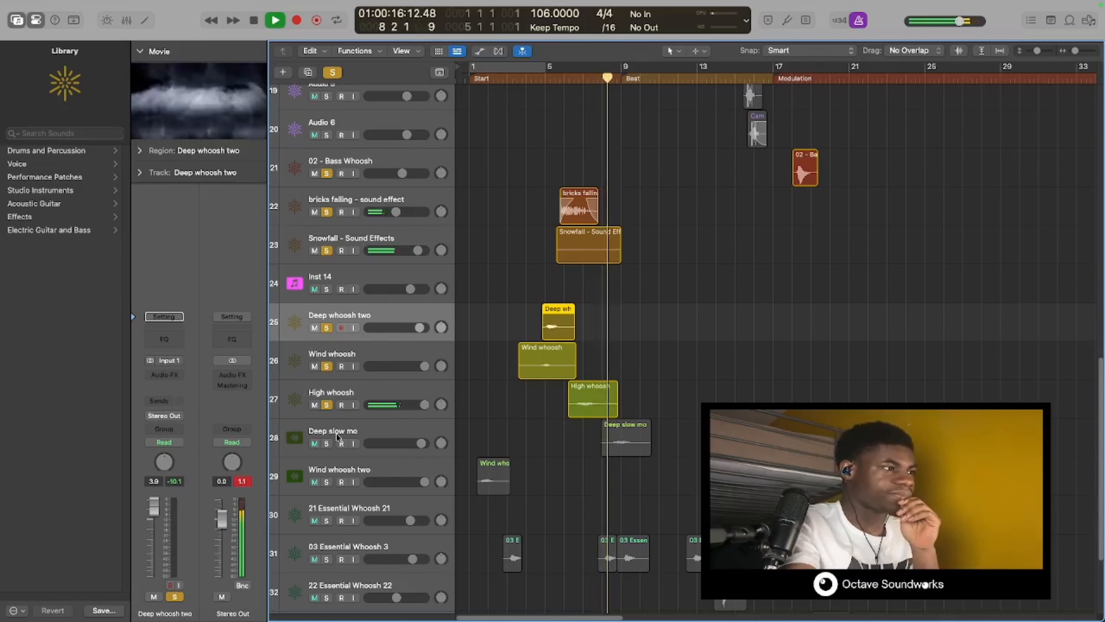
{"action": "left_click", "coordinate": [327, 444]}
- Move Wind whoosh two below 21 Essential Whoosh 21 and solo every track from 21 Essential Whoosh 21 down to void
{"action": "scroll", "coordinate": [506, 450], "scroll_direction": "down", "scroll_amount": 3}
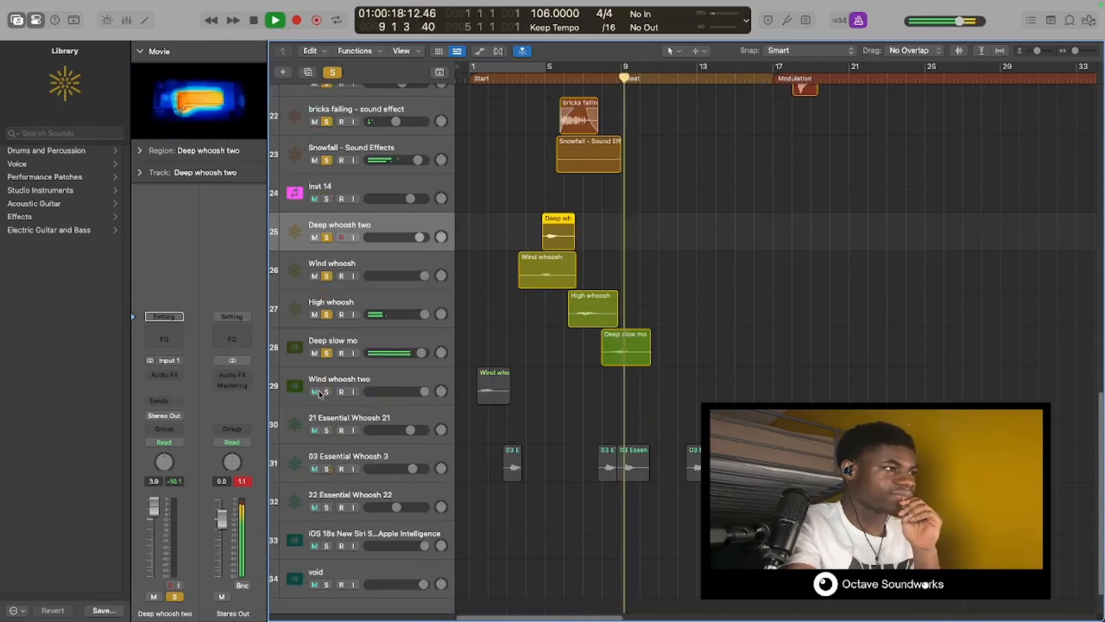
{"action": "left_click_drag", "start_coordinate": [320, 394], "coordinate": [331, 448]}
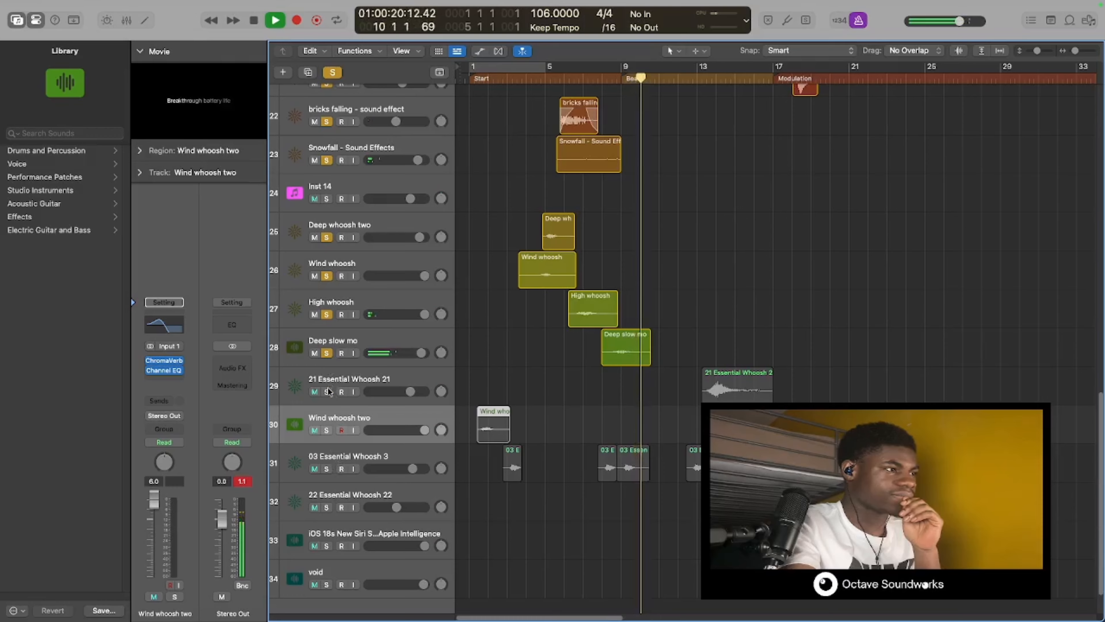
{"action": "left_click_drag", "start_coordinate": [327, 392], "coordinate": [329, 520]}
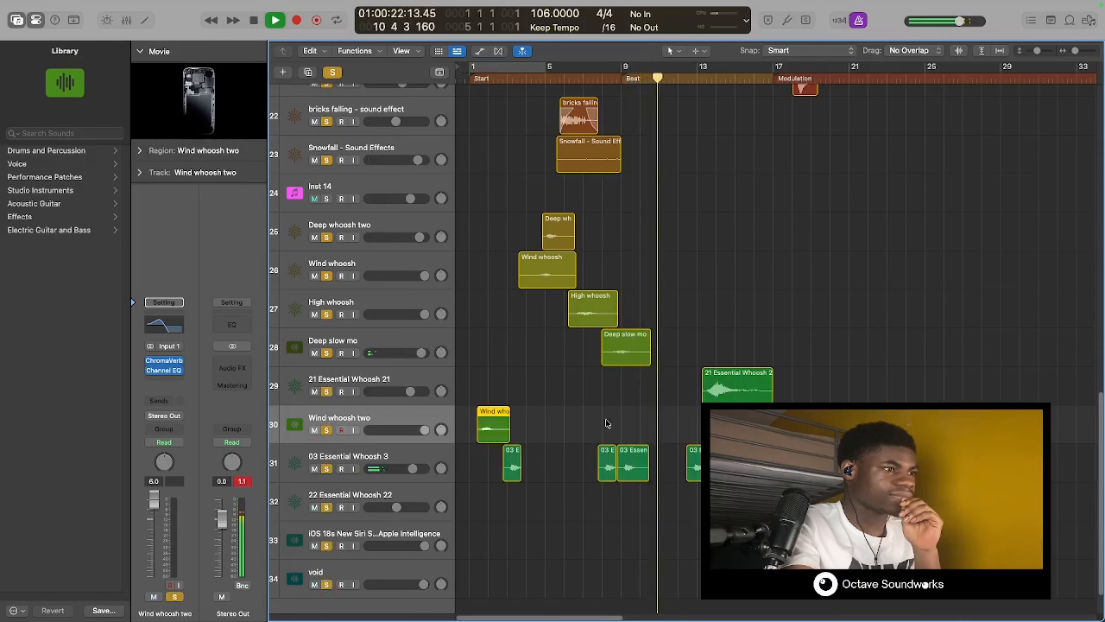
- Audition the soloed whooshes from about bars 7 and 12, and open the movie in its own enlarged window
{"action": "left_click", "coordinate": [590, 78]}
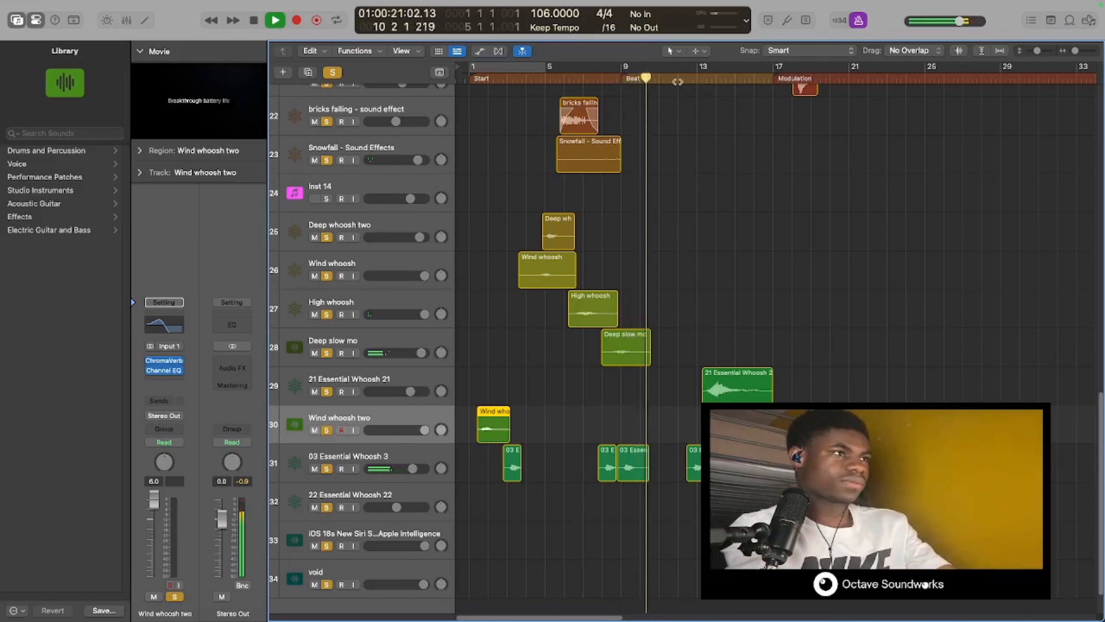
{"action": "left_click", "coordinate": [677, 81]}
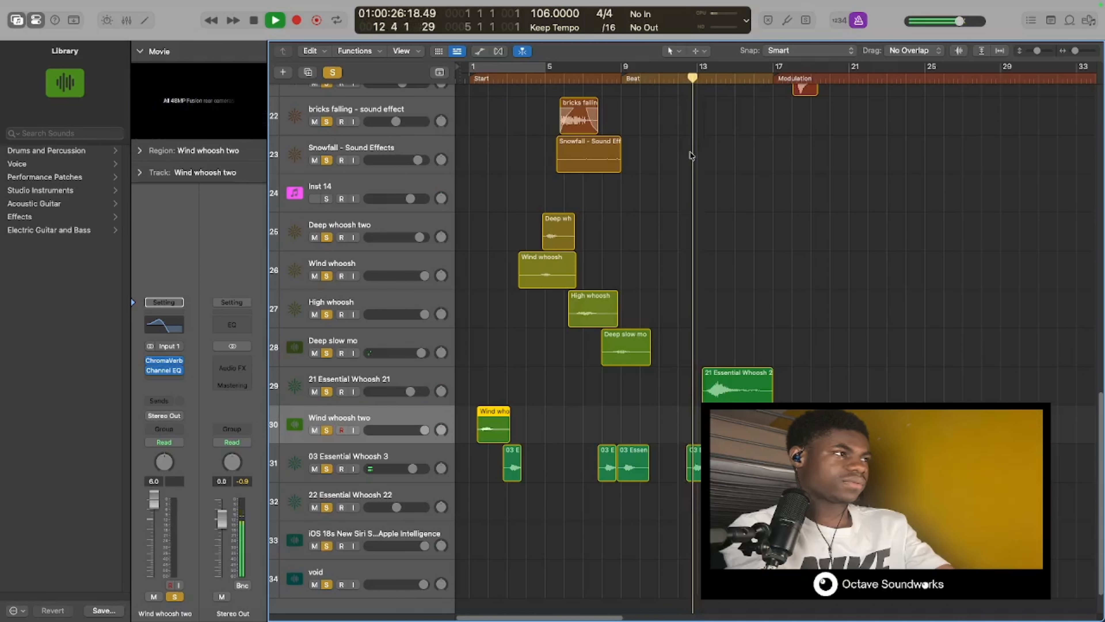
{"action": "left_click", "coordinate": [217, 97]}
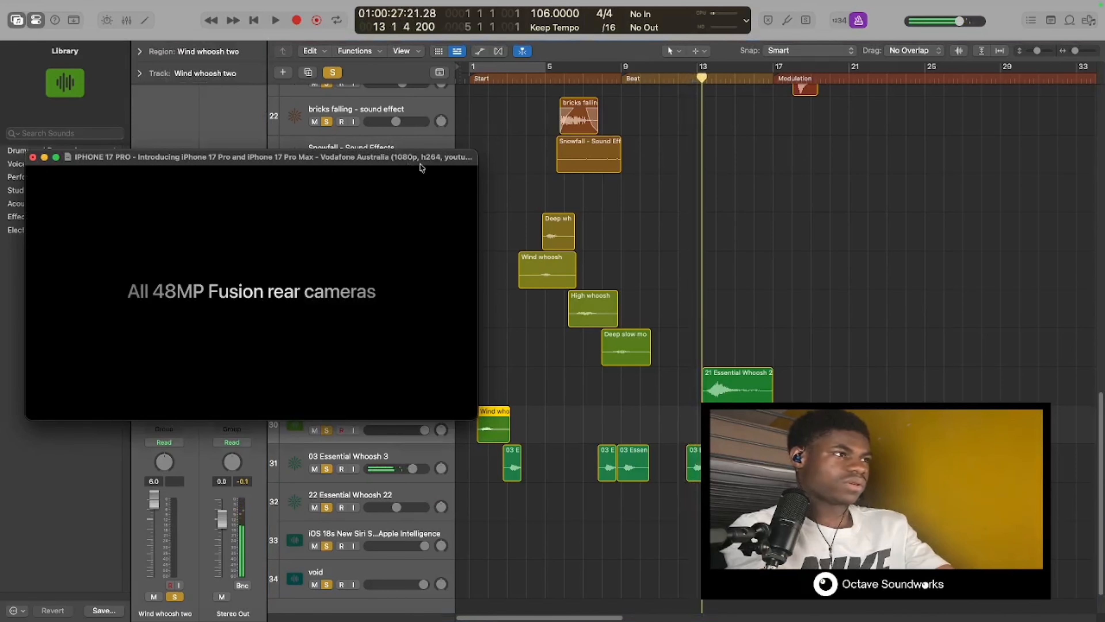
{"action": "left_click_drag", "start_coordinate": [470, 155], "coordinate": [530, 117]}
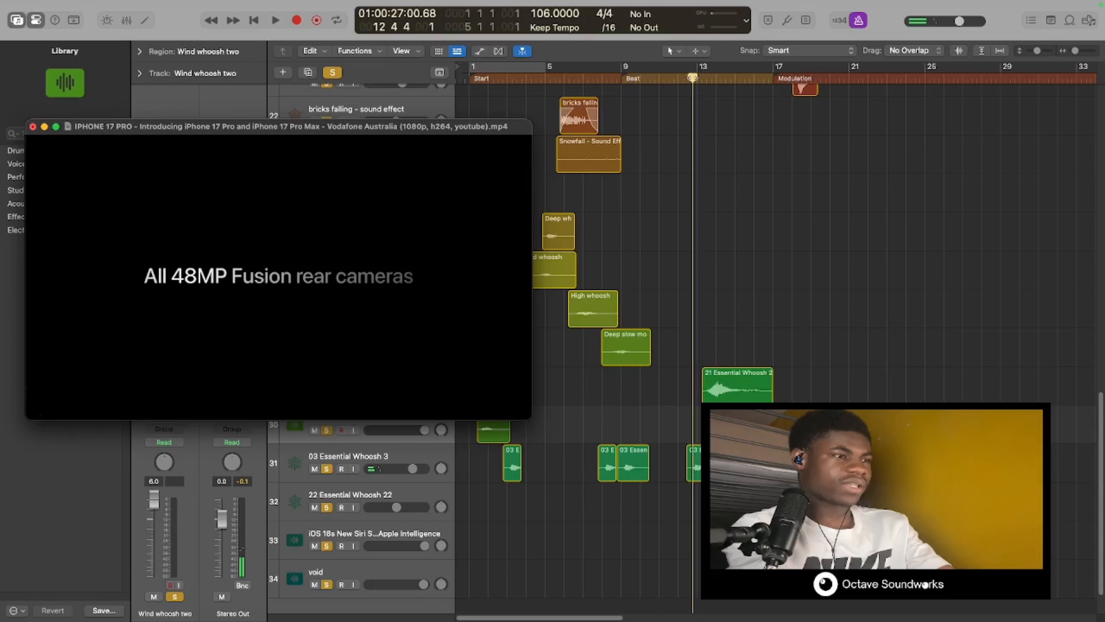
- Play the Essential Whoosh effects against the movie from just before bar 12, and replay them from about bar 13
{"action": "left_click_drag", "start_coordinate": [693, 78], "coordinate": [679, 78]}
{"action": "key", "text": "space"}
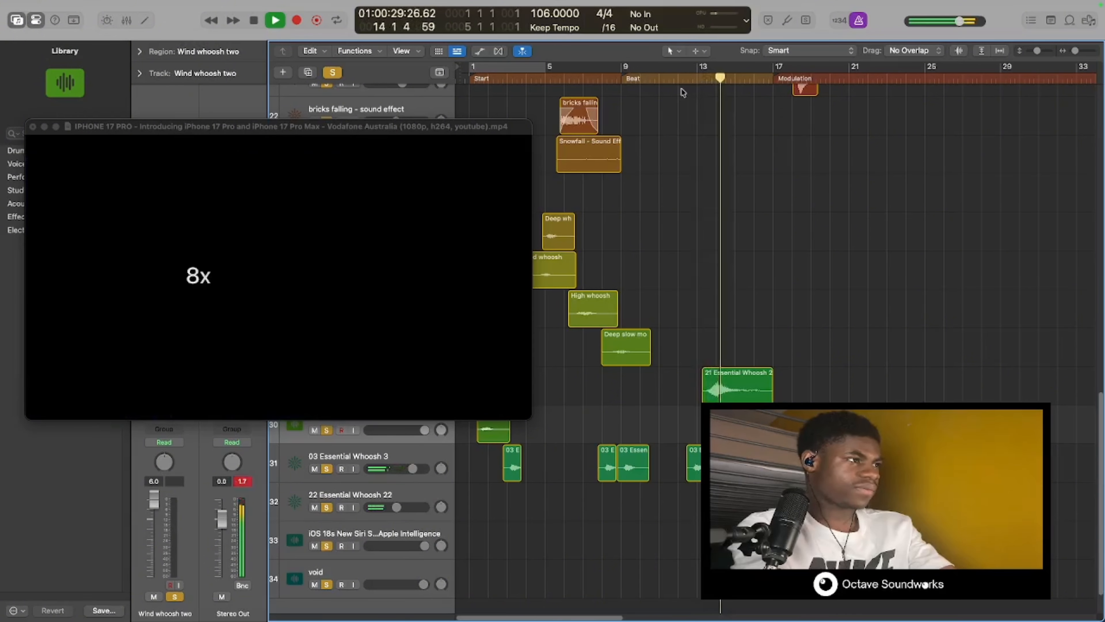
{"action": "key", "text": "space"}
{"action": "left_click_drag", "start_coordinate": [727, 78], "coordinate": [696, 84]}
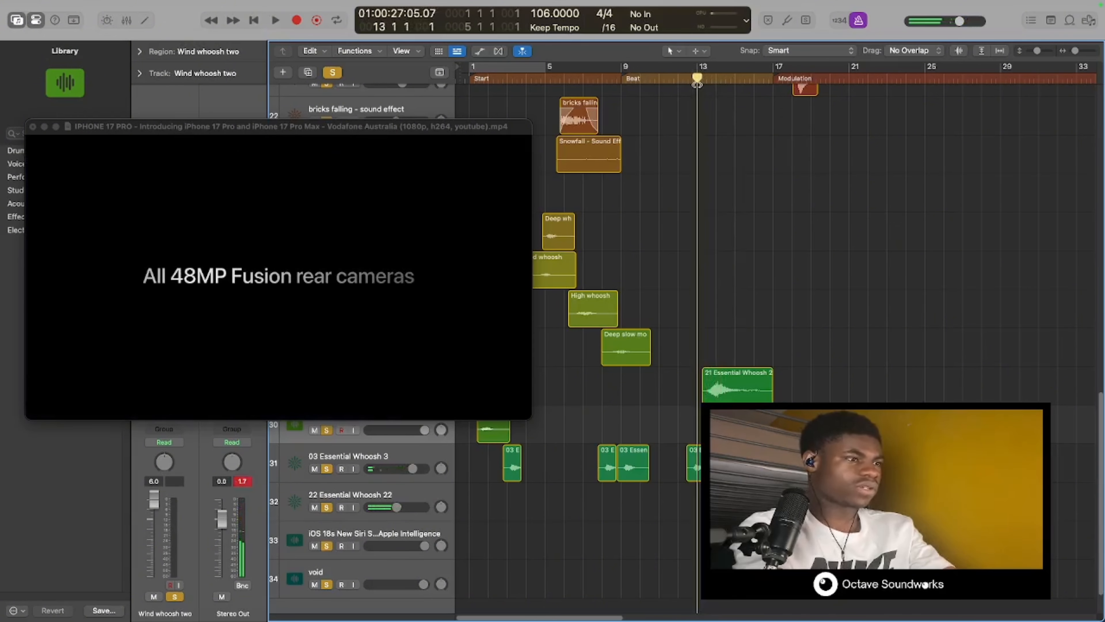
{"action": "key", "text": "space"}
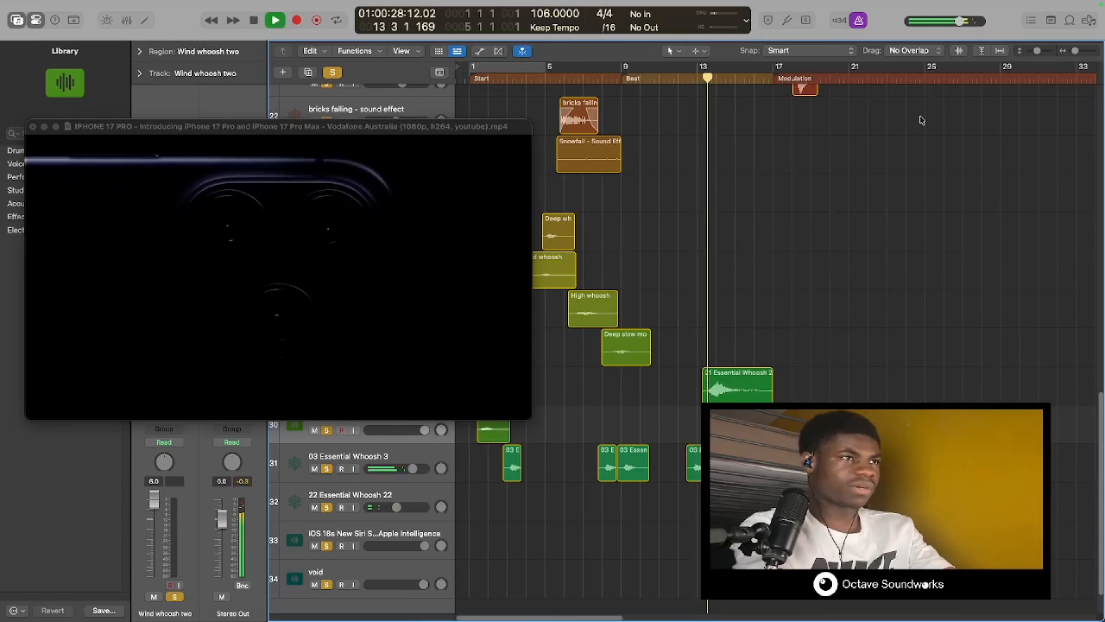
- Enlarge the track display and follow the Essential Whoosh regions against the movie through bar 18, stopping playback there
{"action": "left_click_drag", "start_coordinate": [1038, 52], "coordinate": [1078, 51]}
{"action": "scroll", "coordinate": [701, 379], "scroll_direction": "down", "scroll_amount": 5}
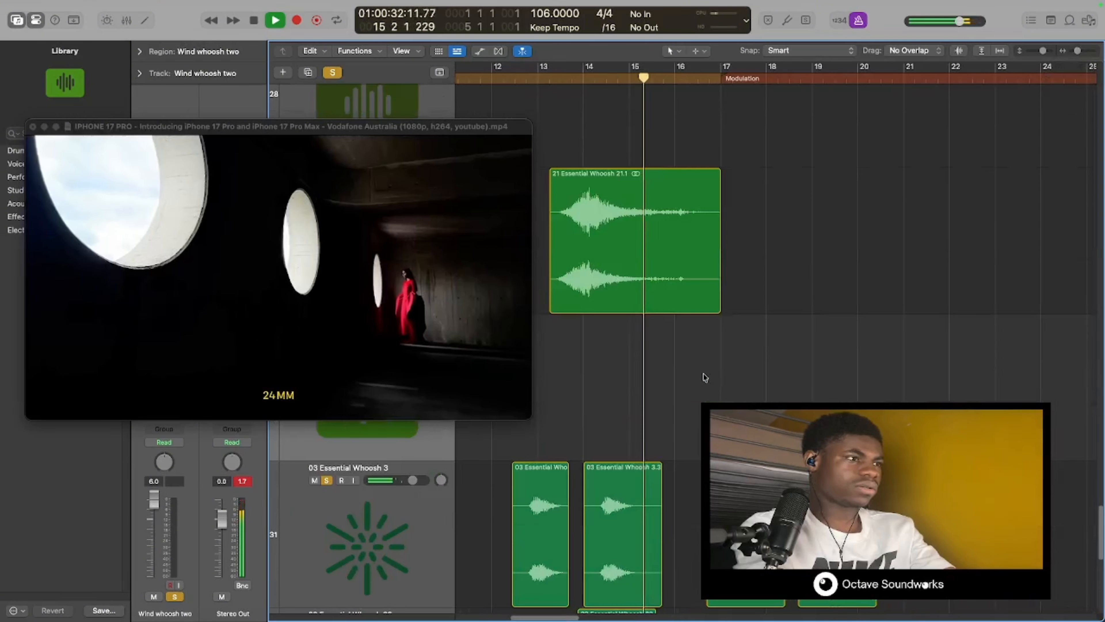
{"action": "scroll", "coordinate": [699, 381], "scroll_direction": "down", "scroll_amount": 5}
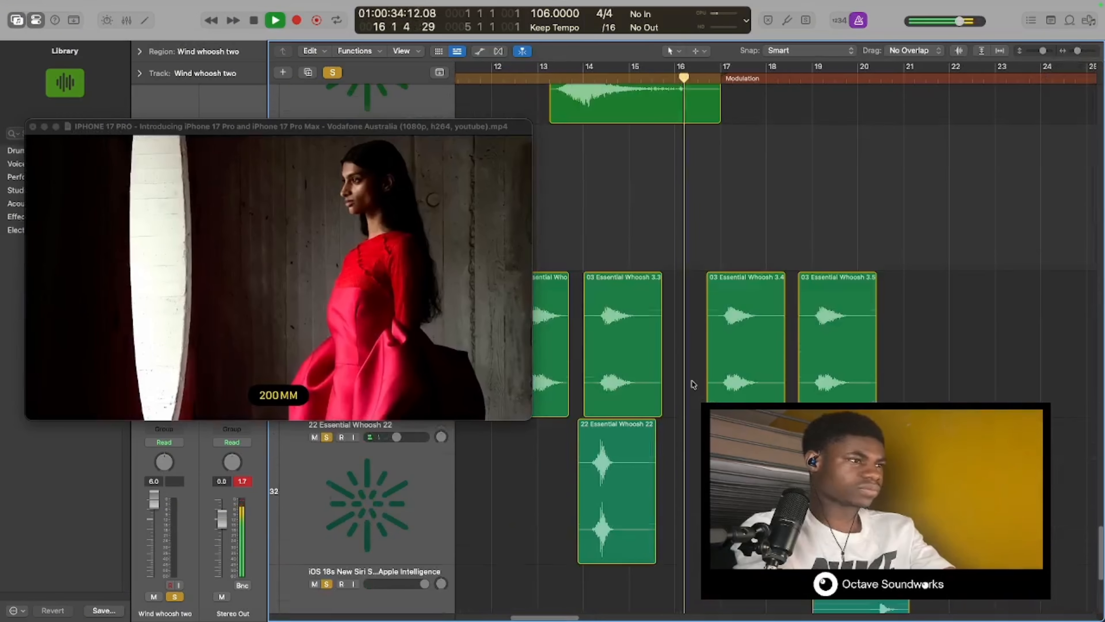
{"action": "scroll", "coordinate": [778, 100], "scroll_direction": "down", "scroll_amount": 2}
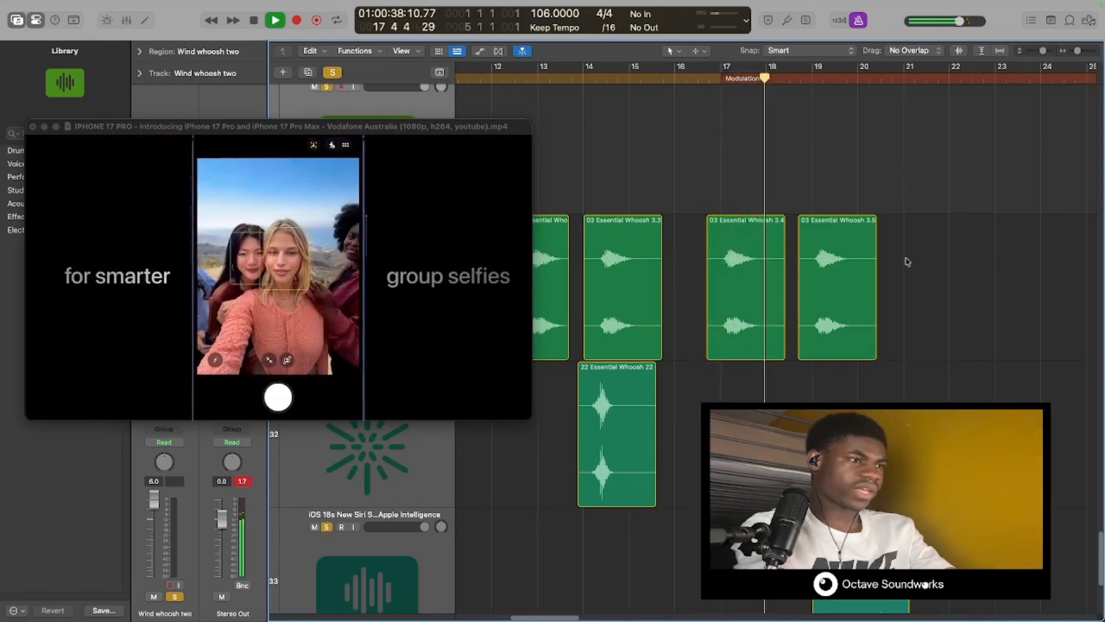
{"action": "scroll", "coordinate": [883, 314], "scroll_direction": "down", "scroll_amount": 3}
{"action": "key", "text": "space"}
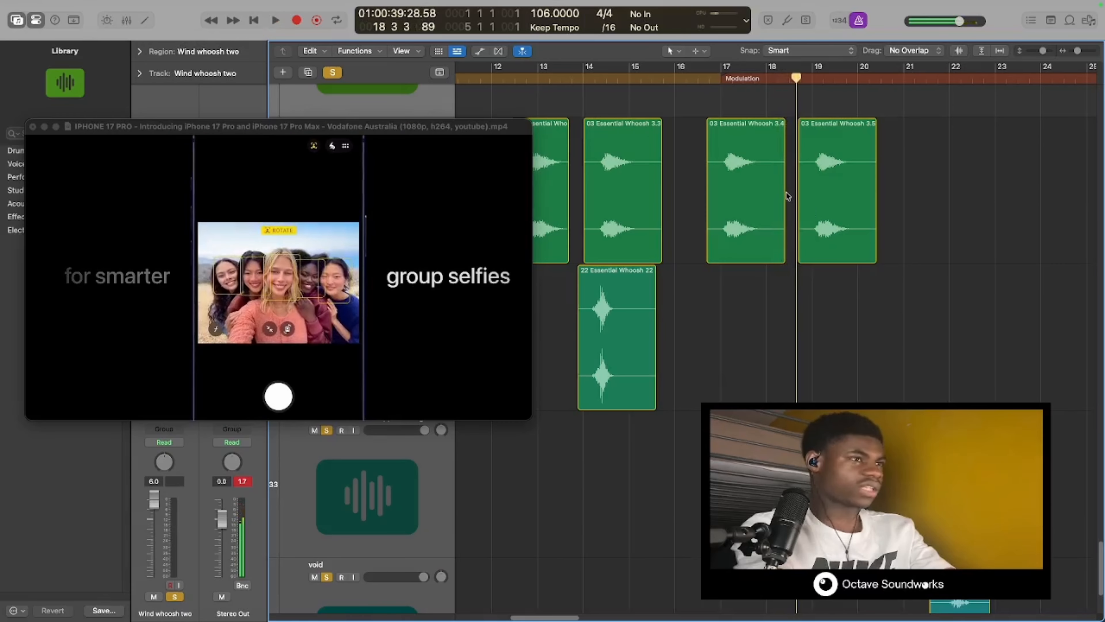
- Replay from about bar 18 through the last 03 Essential Whoosh 3 region and the iOS 18s New Siri Sounds effect, and stop playback
{"action": "key", "text": "space"}
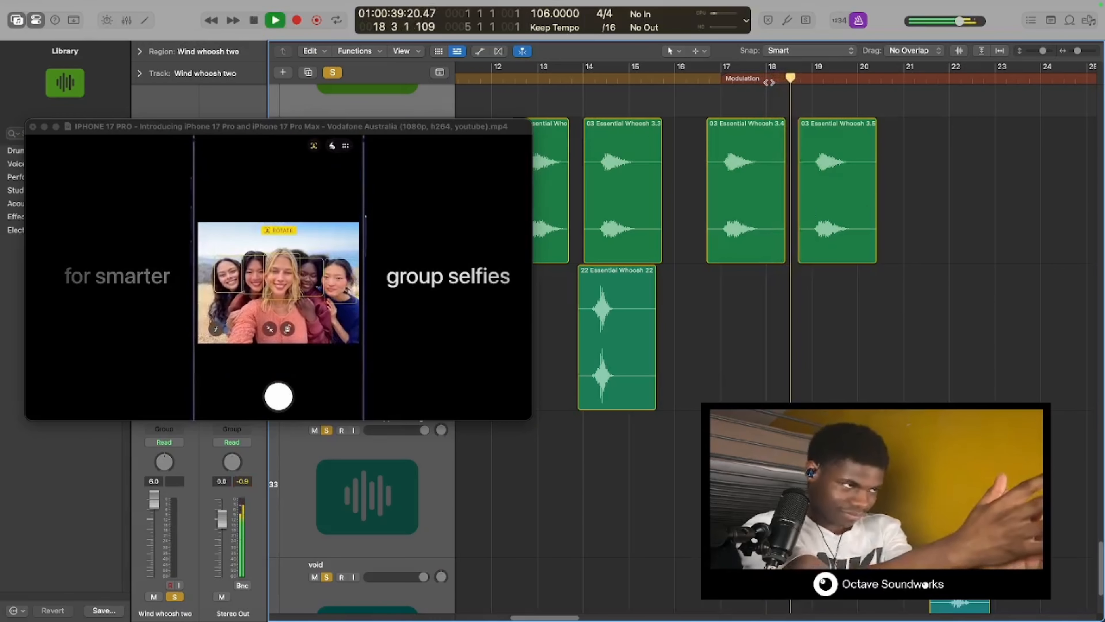
{"action": "left_click", "coordinate": [765, 79]}
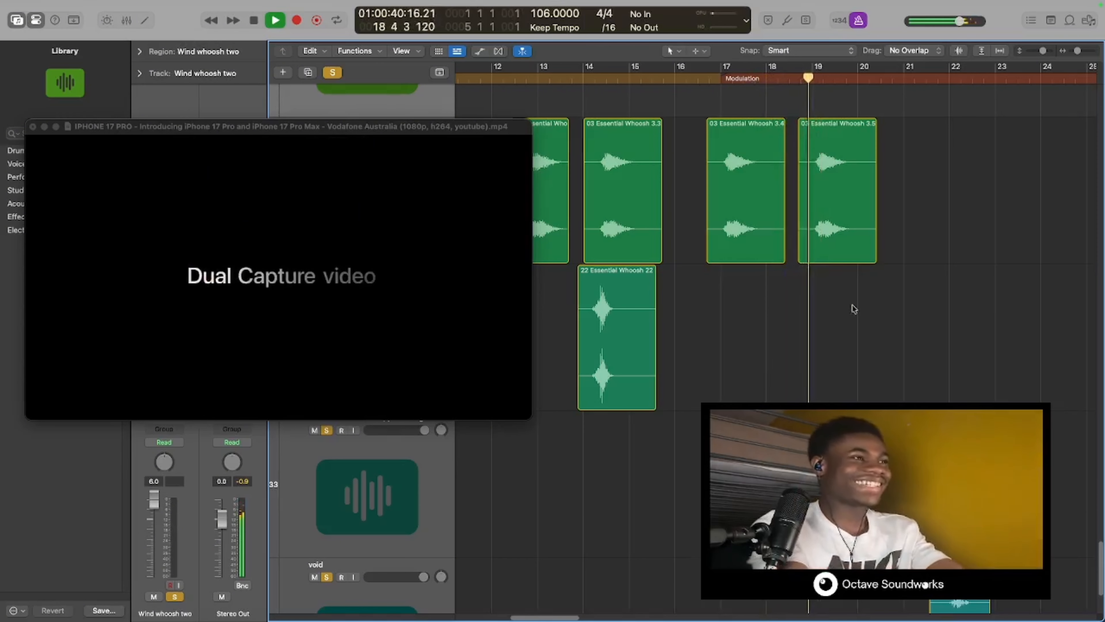
{"action": "scroll", "coordinate": [941, 327], "scroll_direction": "down", "scroll_amount": 3}
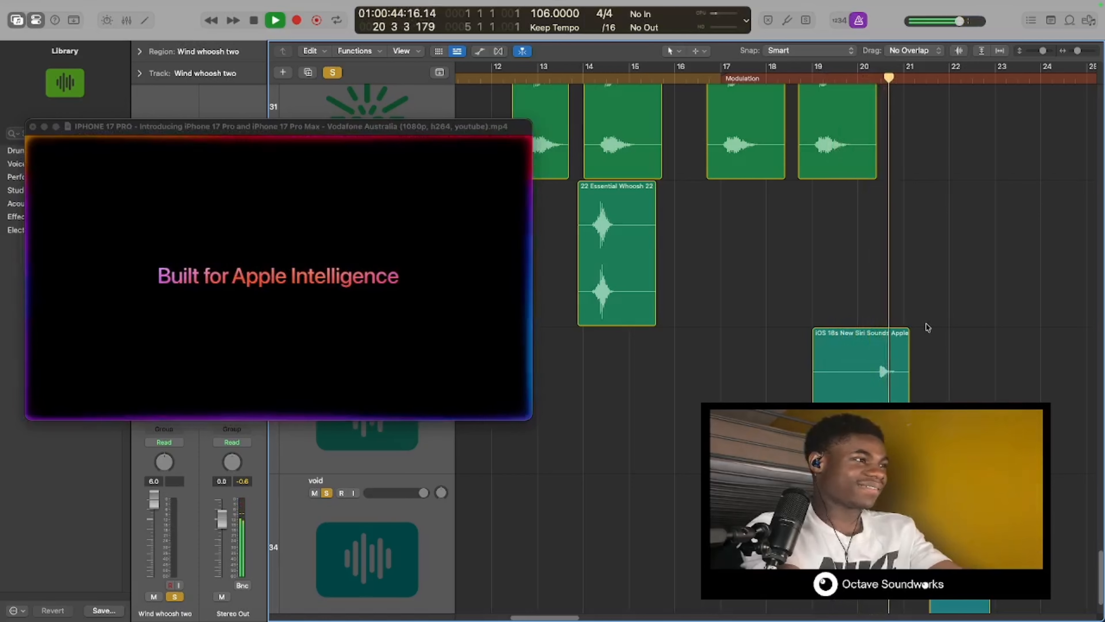
{"action": "key", "text": "space"}
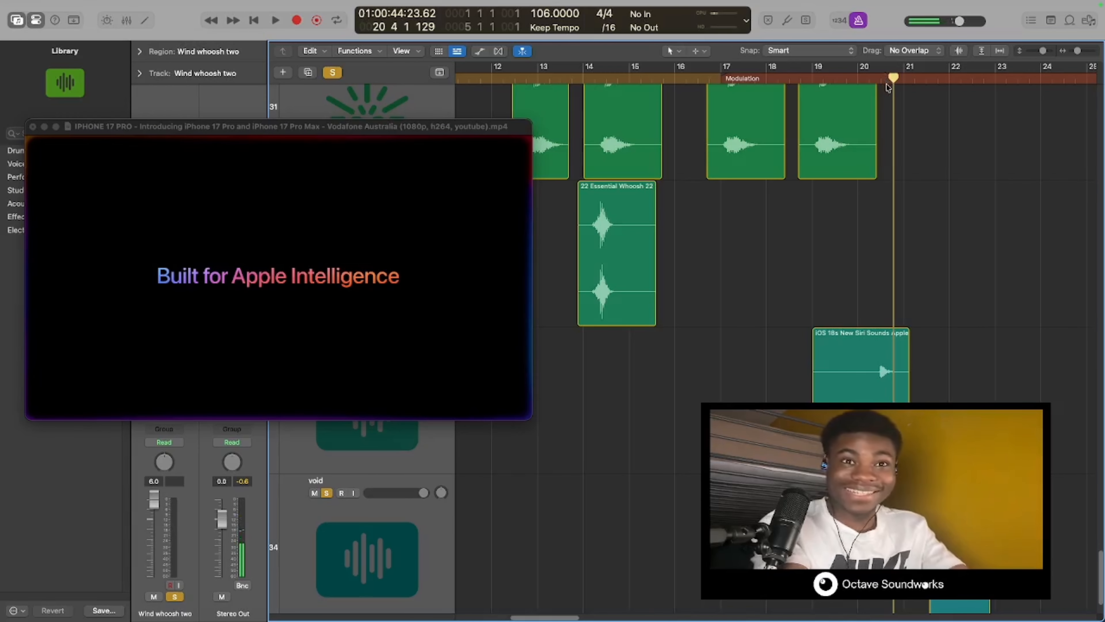
- Replay the iOS 18s New Siri Sounds effect against the movie several times from bar 20
{"action": "left_click_drag", "start_coordinate": [893, 78], "coordinate": [859, 86]}
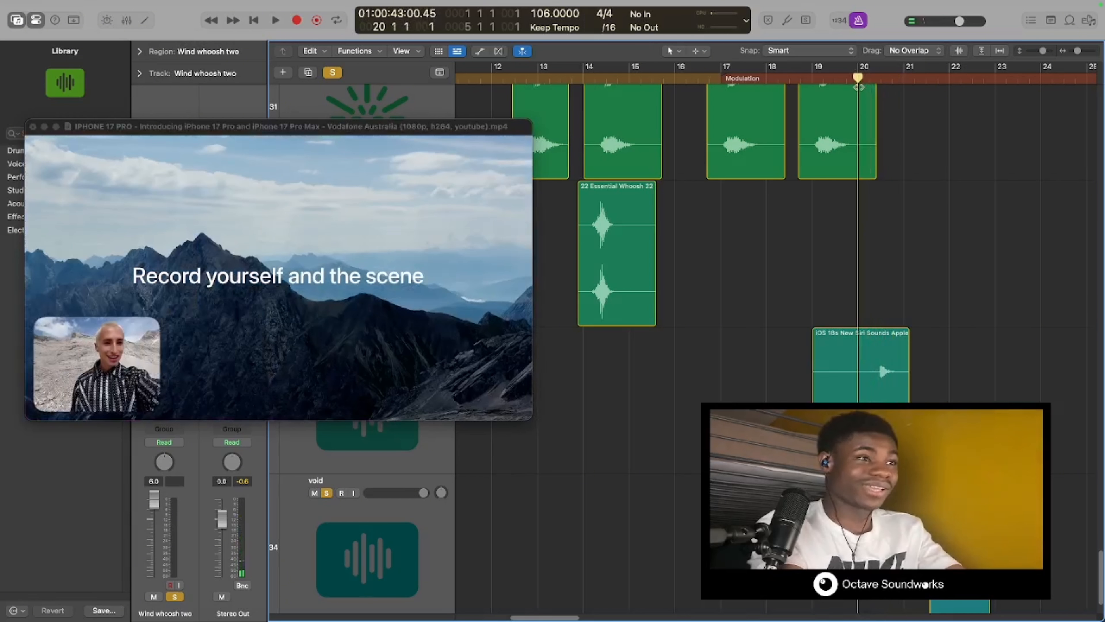
{"action": "key", "text": "space"}
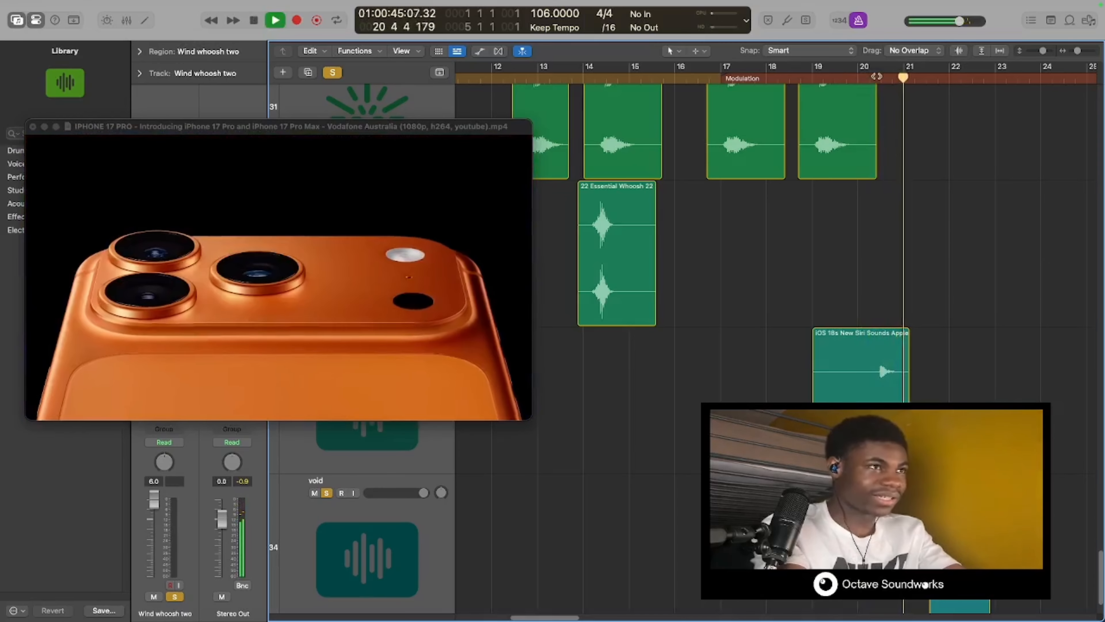
{"action": "left_click", "coordinate": [867, 79]}
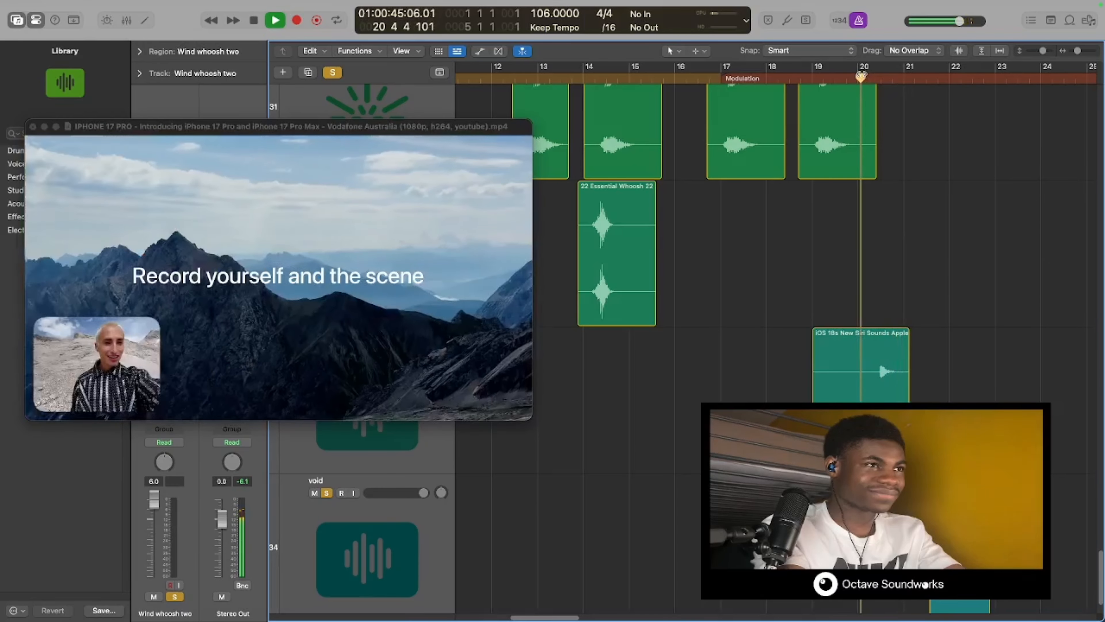
{"action": "left_click", "coordinate": [868, 79]}
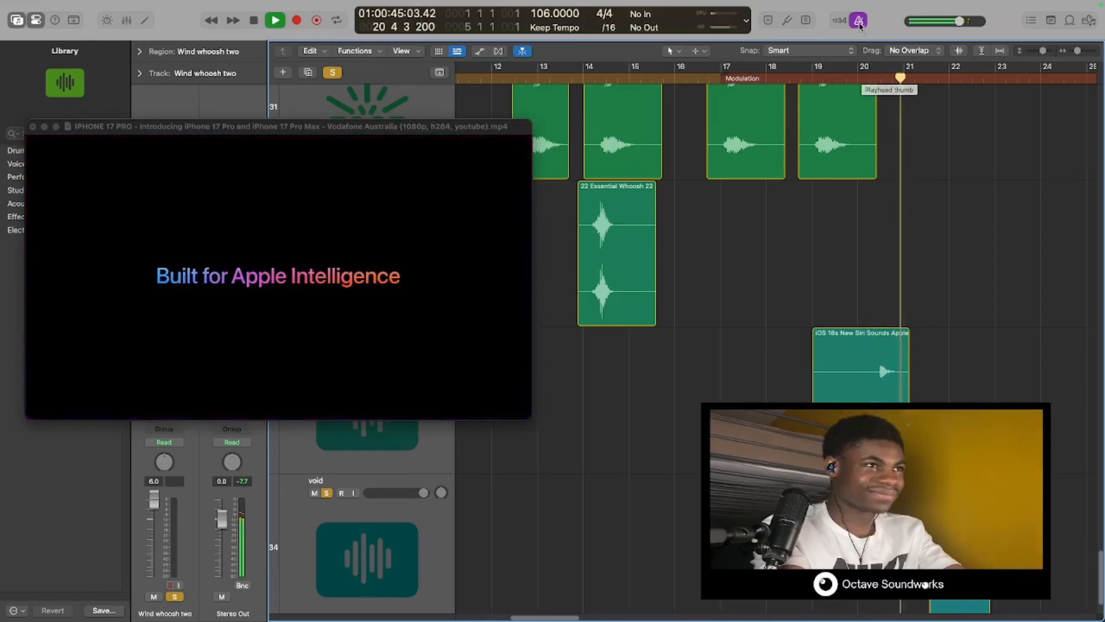
- Turn off the metronome, continue playing through the void effect near bar 22, and stop playback at about bar 23
{"action": "scroll", "coordinate": [862, 261], "scroll_direction": "down", "scroll_amount": 3}
{"action": "scroll", "coordinate": [687, 261], "scroll_direction": "up", "scroll_amount": 2}
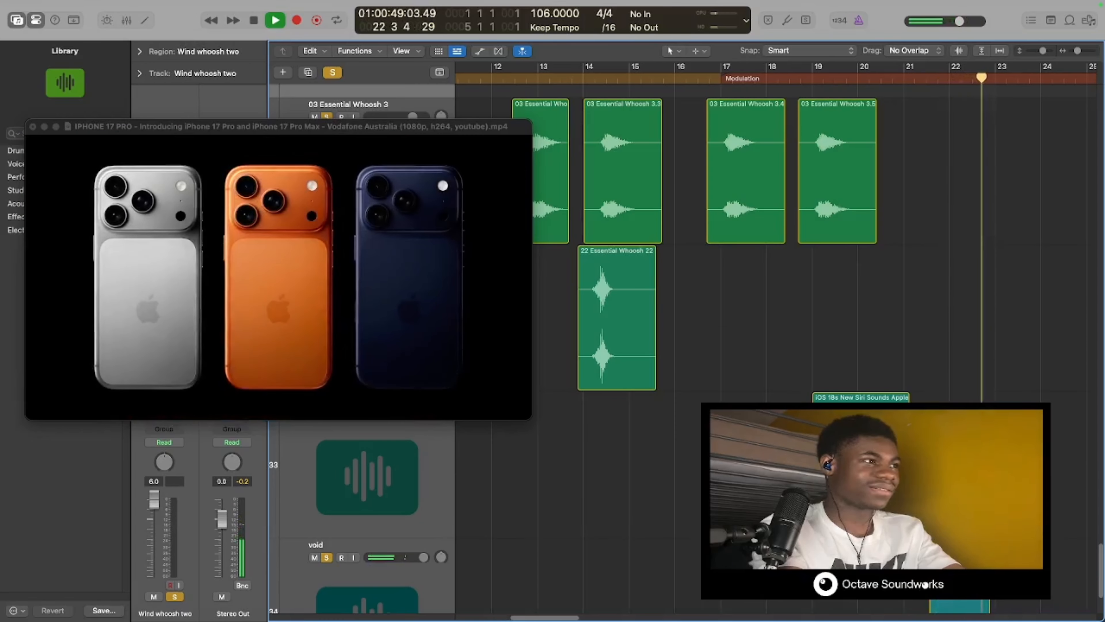
{"action": "key", "text": "space"}
- Close the movie window and return to the camera shutter and 02 - Bass Whoosh tracks
{"action": "scroll", "coordinate": [695, 315], "scroll_direction": "up", "scroll_amount": 5}
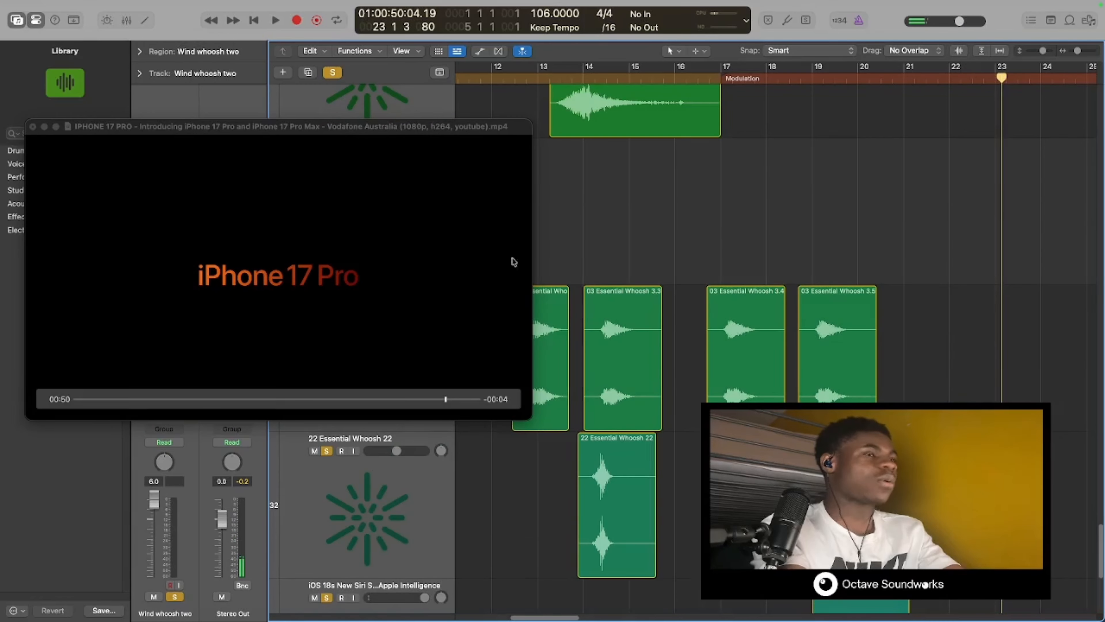
{"action": "scroll", "coordinate": [646, 308], "scroll_direction": "up", "scroll_amount": 8}
{"action": "left_click", "coordinate": [34, 127]}
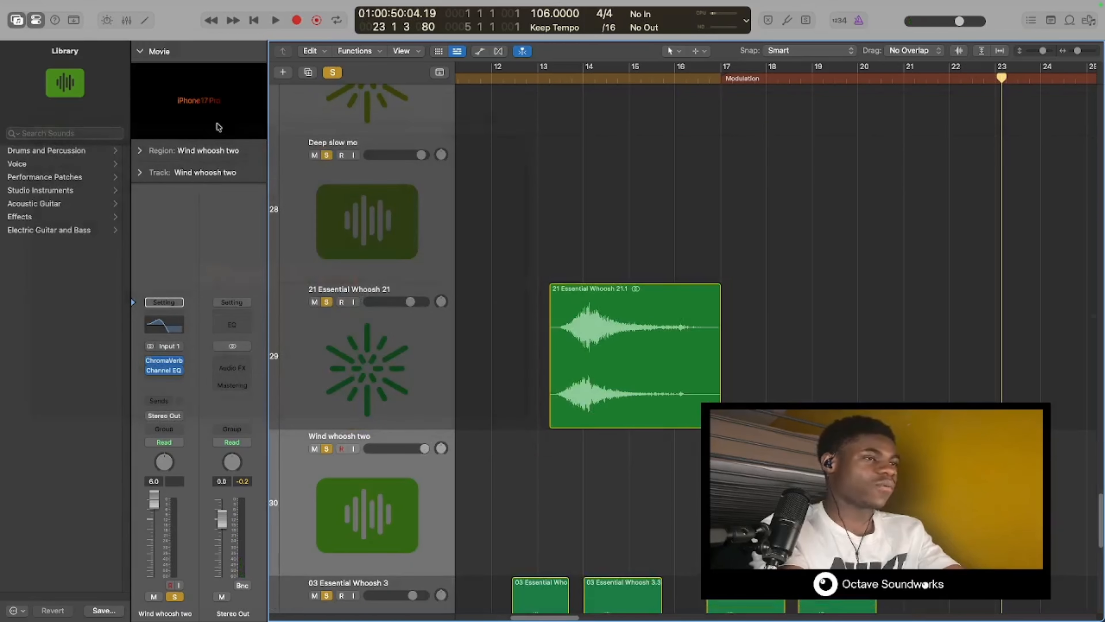
{"action": "scroll", "coordinate": [918, 342], "scroll_direction": "up", "scroll_amount": 15}
{"action": "scroll", "coordinate": [922, 343], "scroll_direction": "up", "scroll_amount": 4}
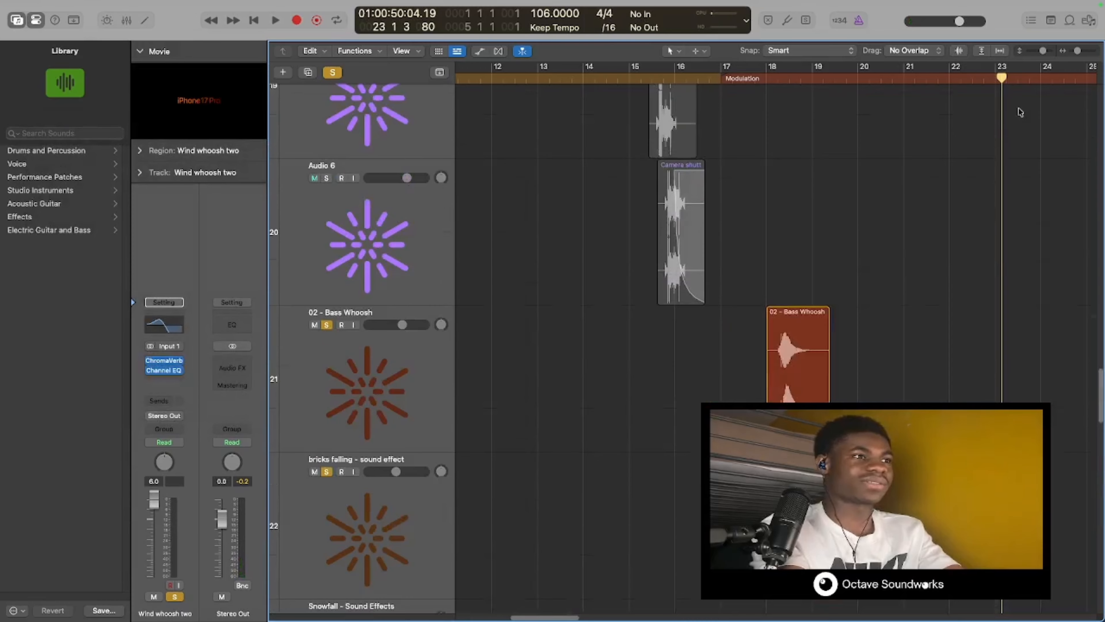
- Solo the 03 - Medium Vacume Riser track and play it against the picture from about bar 23
{"action": "mouse_move", "coordinate": [1044, 51]}
{"action": "left_mouse_down"}
{"action": "mouse_move", "coordinate": [1012, 50]}
{"action": "mouse_move", "coordinate": [1025, 51]}
{"action": "left_mouse_up"}
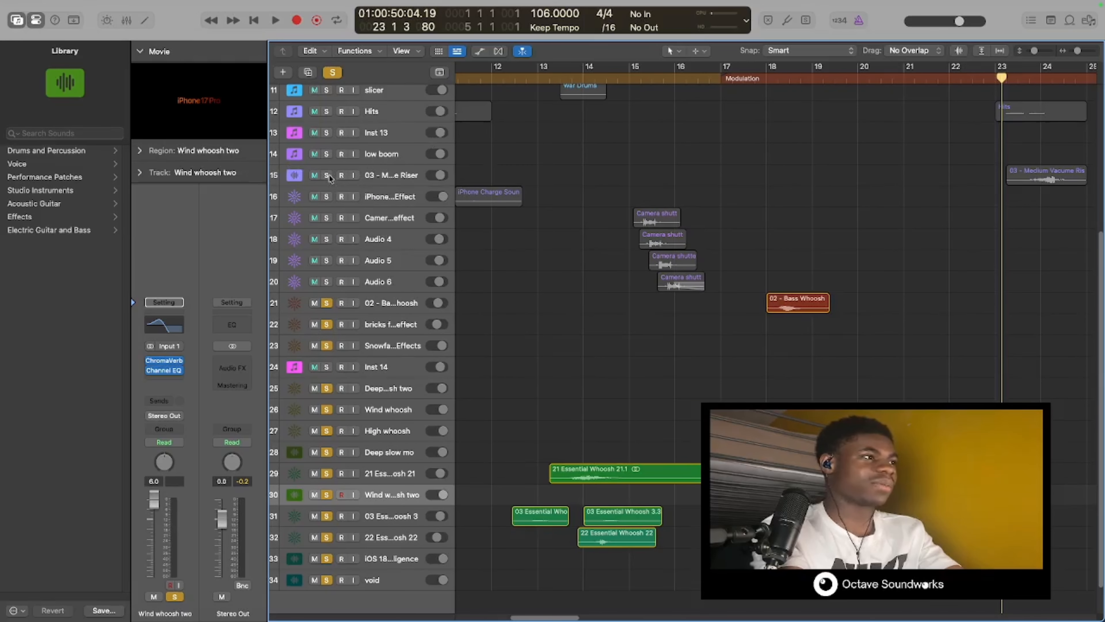
{"action": "left_click", "coordinate": [409, 183]}
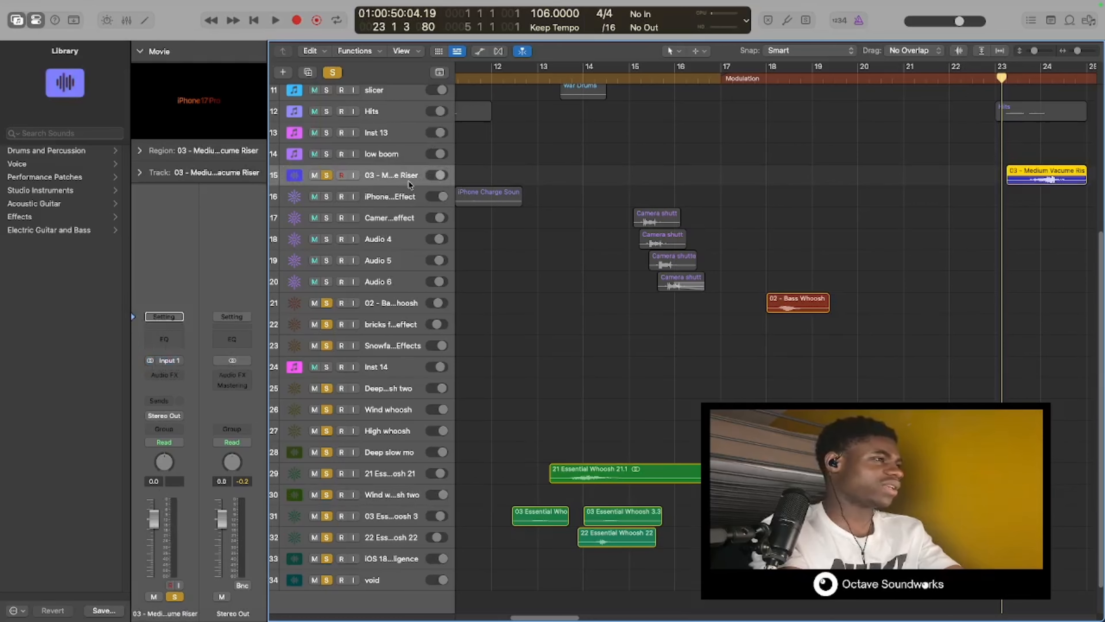
{"action": "key", "text": "space"}
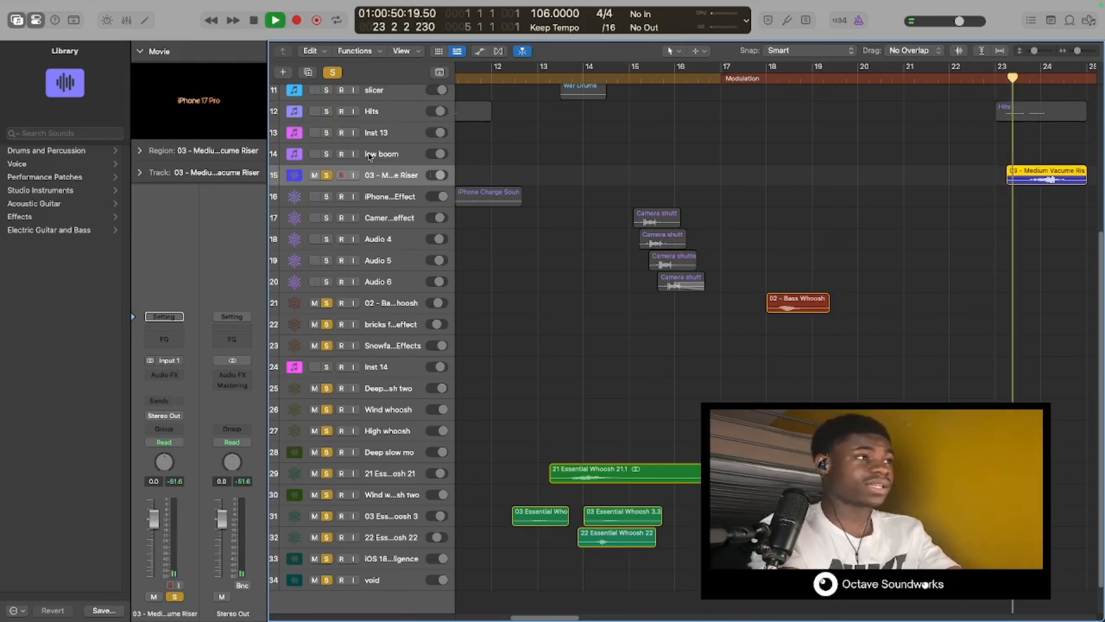
- Solo the Hits track as well, replay its last region together with the riser from around bar 23, and stop playback before bar 25
{"action": "left_click", "coordinate": [327, 112]}
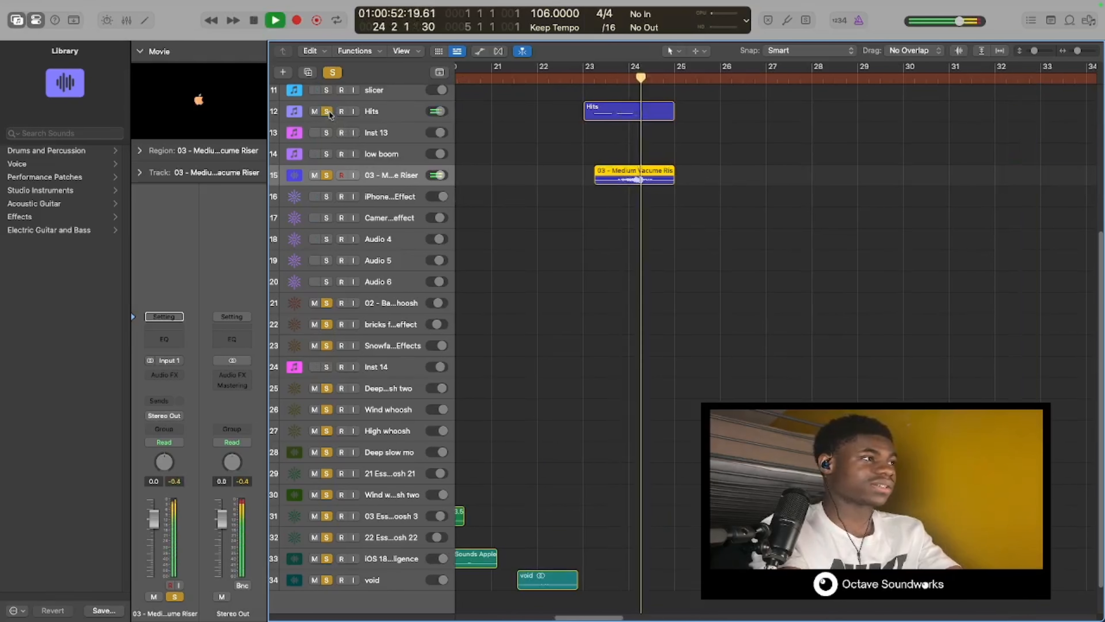
{"action": "key", "text": "space"}
{"action": "key", "text": "space"}
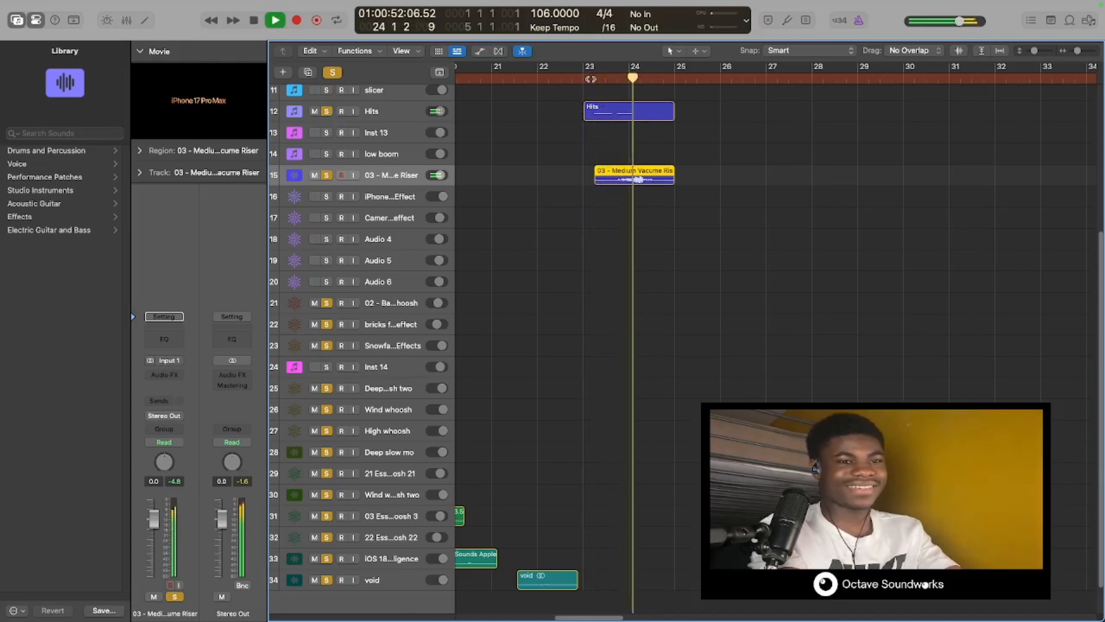
{"action": "key", "text": "space"}
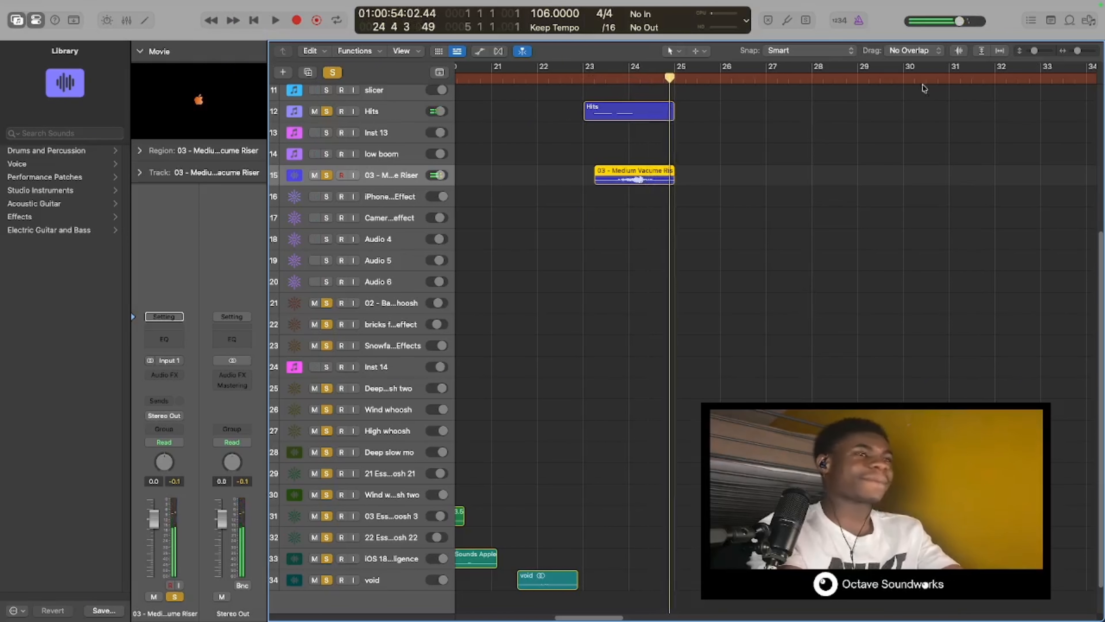
- Turn off solo on all soloed tracks, including Hits, the riser and 02 - Bass Whoosh through void
{"action": "key", "text": "super+Left"}
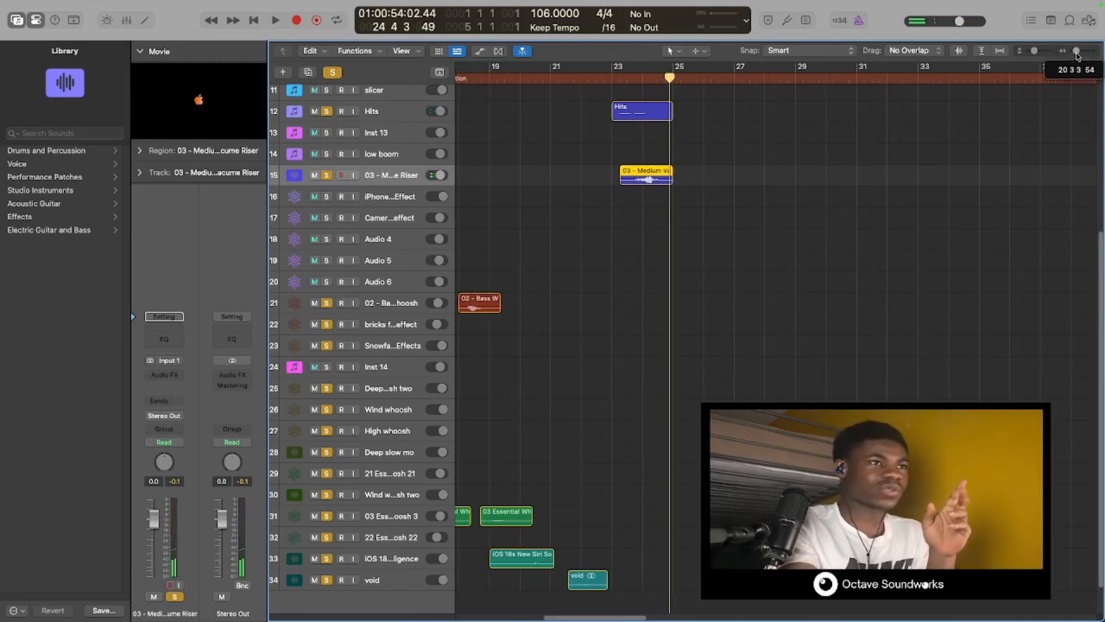
{"action": "left_click_drag", "start_coordinate": [1037, 51], "coordinate": [1029, 51]}
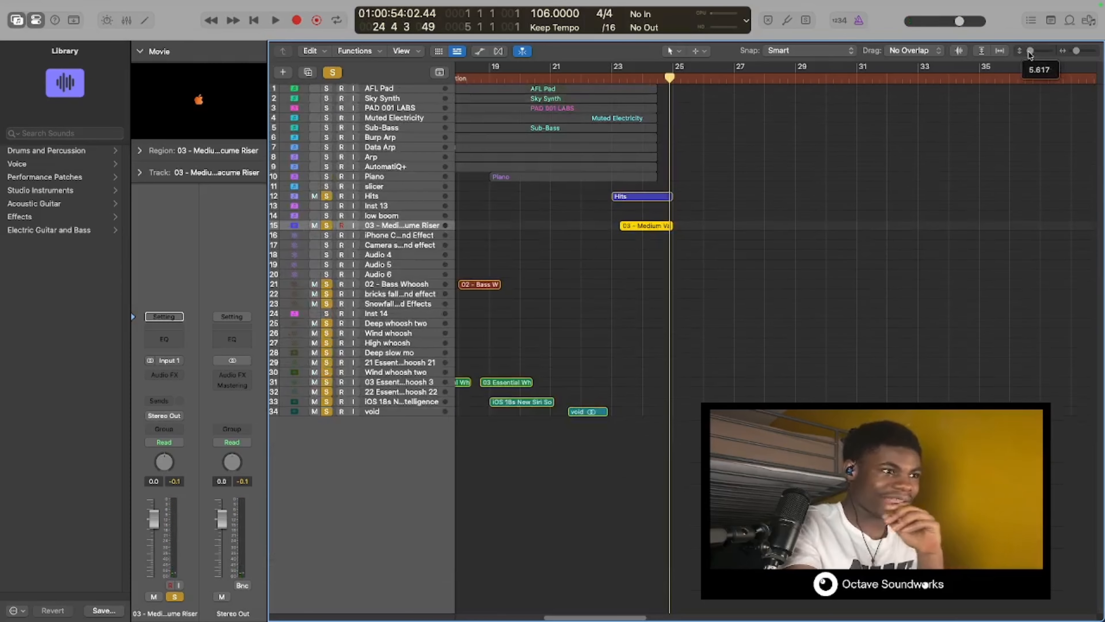
{"action": "left_click_drag", "start_coordinate": [569, 618], "coordinate": [462, 611]}
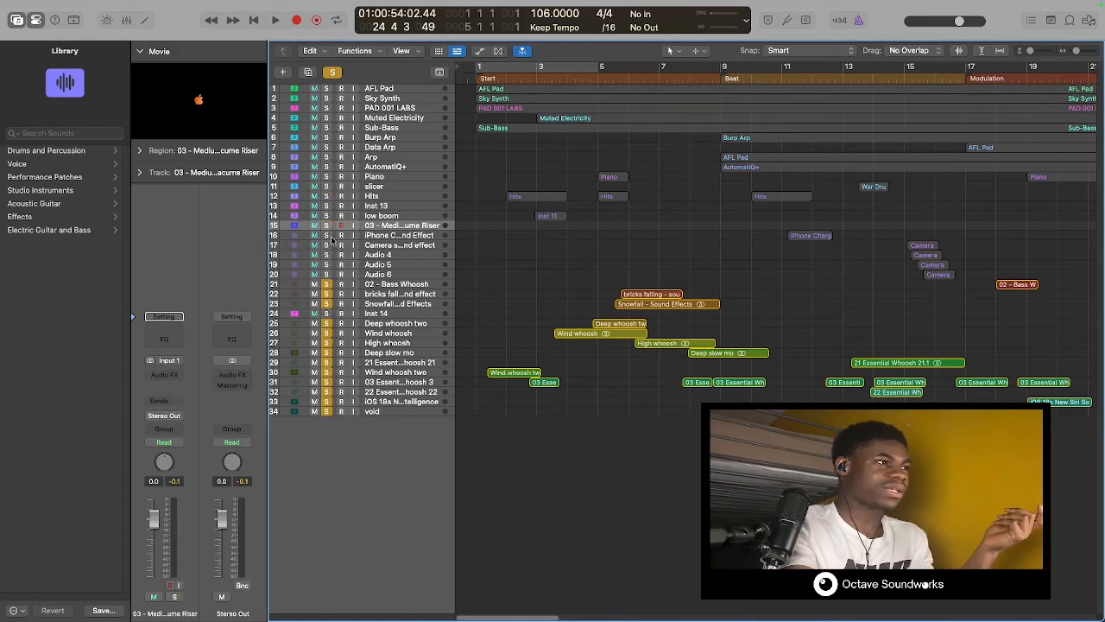
{"action": "left_click_drag", "start_coordinate": [327, 284], "coordinate": [331, 420]}
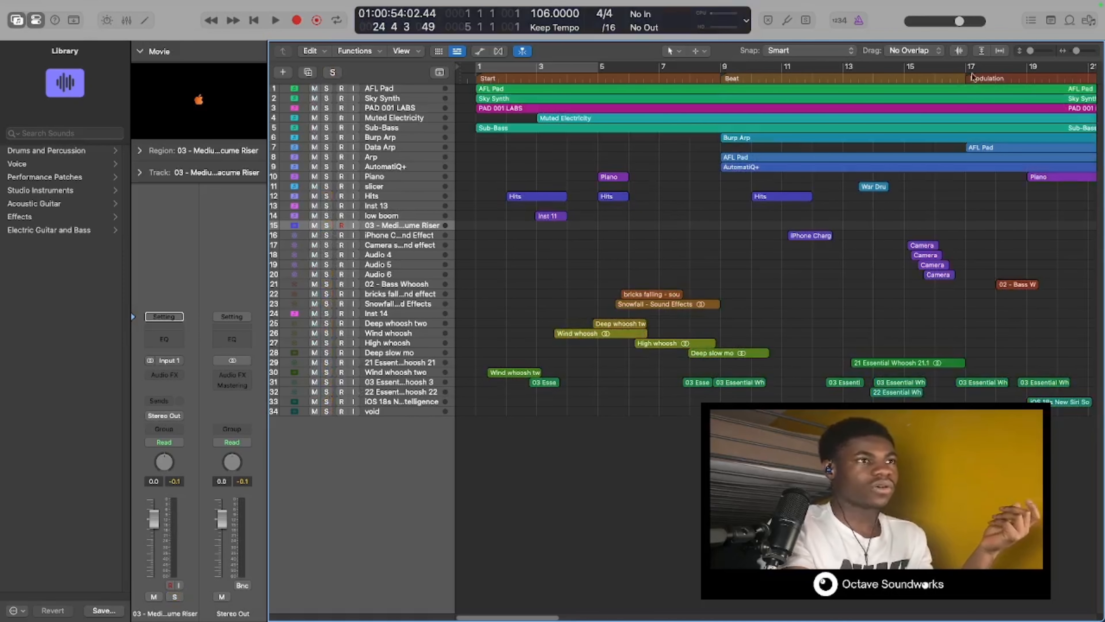
- Return the playhead to just before bar 1 and show the music tracks across the arrangement's full length
{"action": "left_click_drag", "start_coordinate": [1034, 52], "coordinate": [1031, 50]}
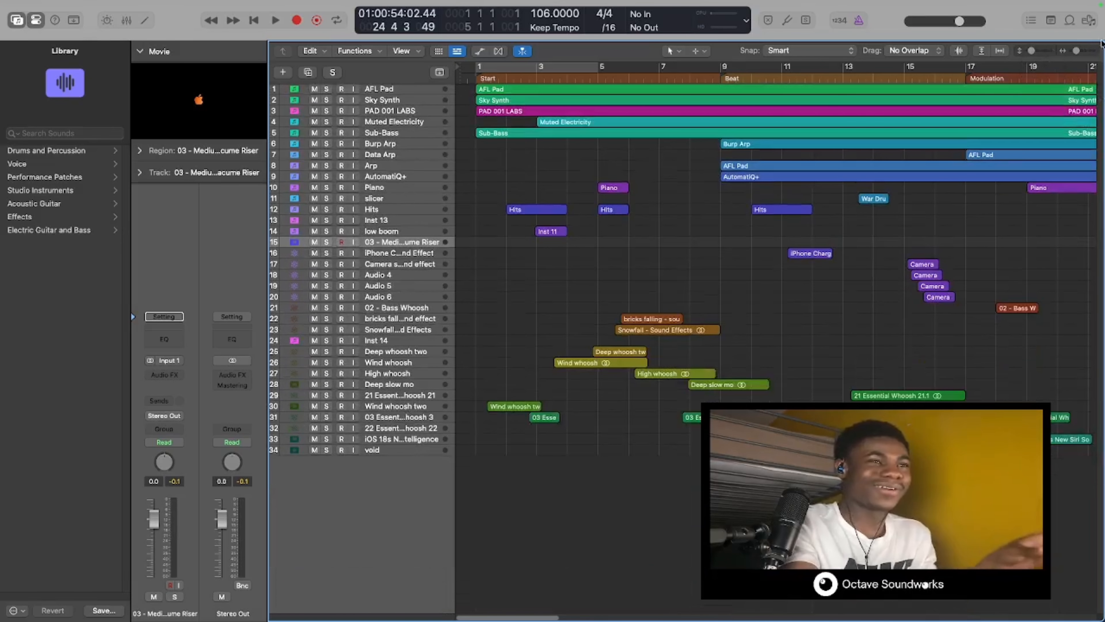
{"action": "scroll", "coordinate": [1027, 207], "scroll_direction": "right", "scroll_amount": 8}
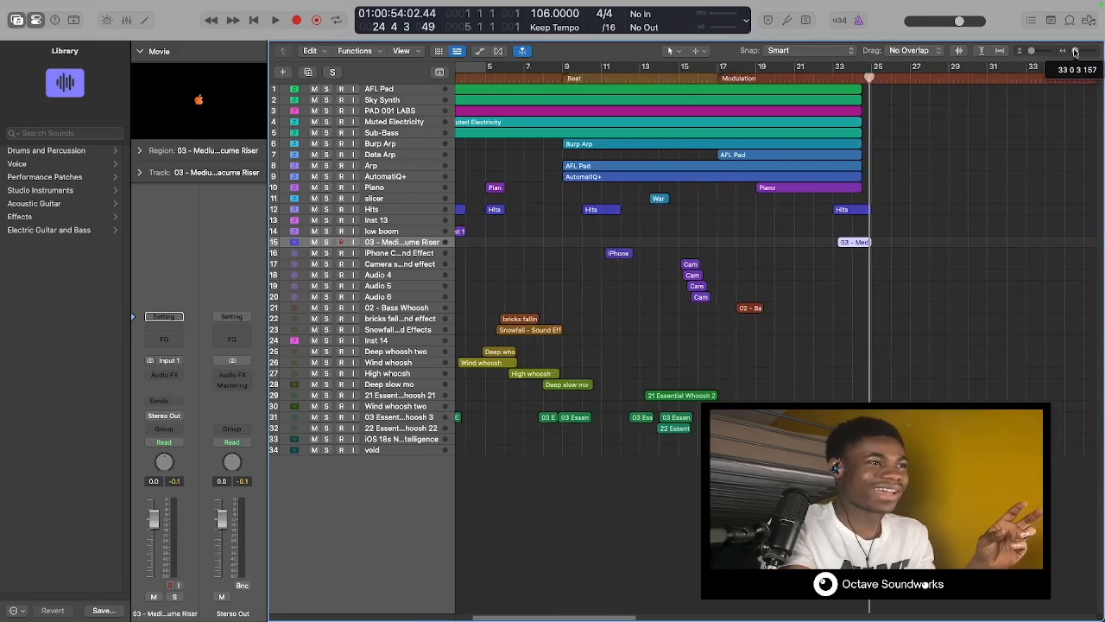
{"action": "left_click_drag", "start_coordinate": [581, 618], "coordinate": [527, 619]}
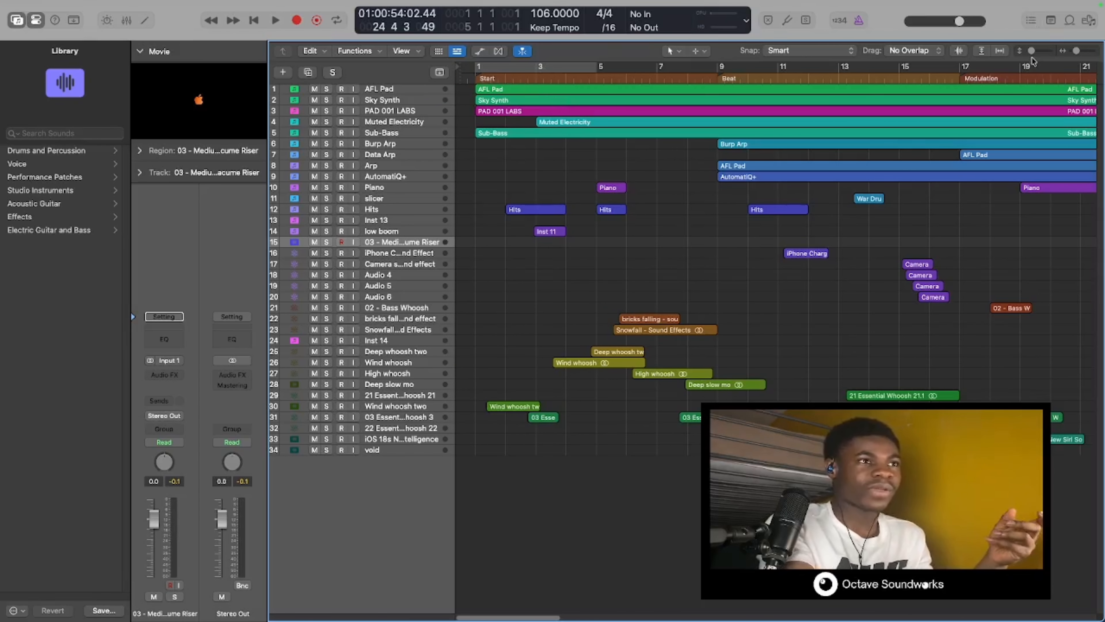
{"action": "left_click_drag", "start_coordinate": [1033, 54], "coordinate": [1079, 50]}
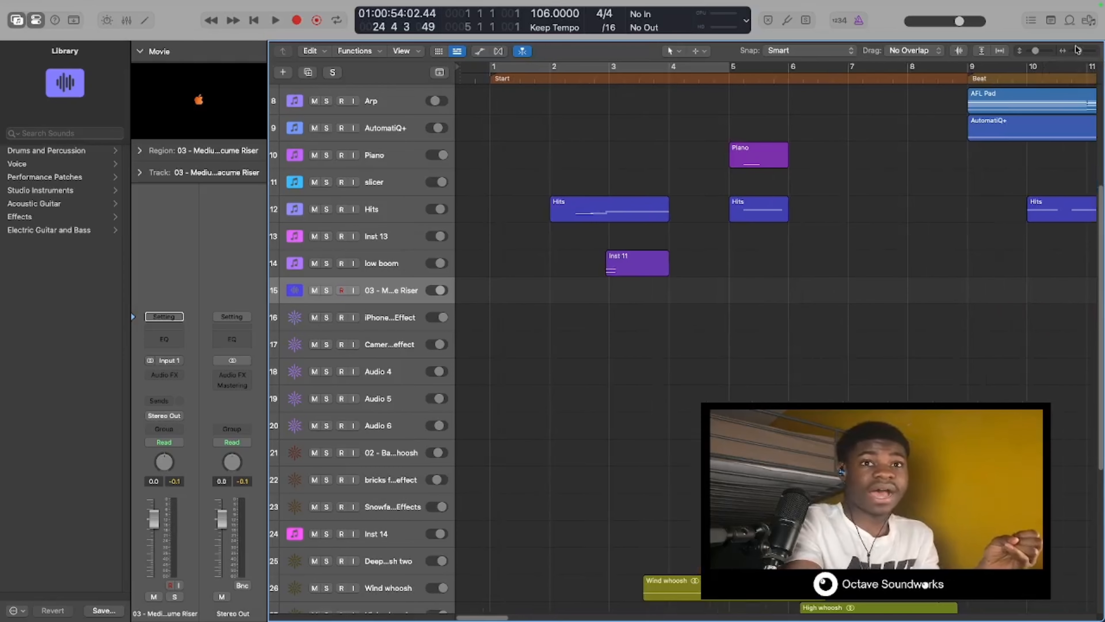
{"action": "scroll", "coordinate": [834, 178], "scroll_direction": "up", "scroll_amount": 5}
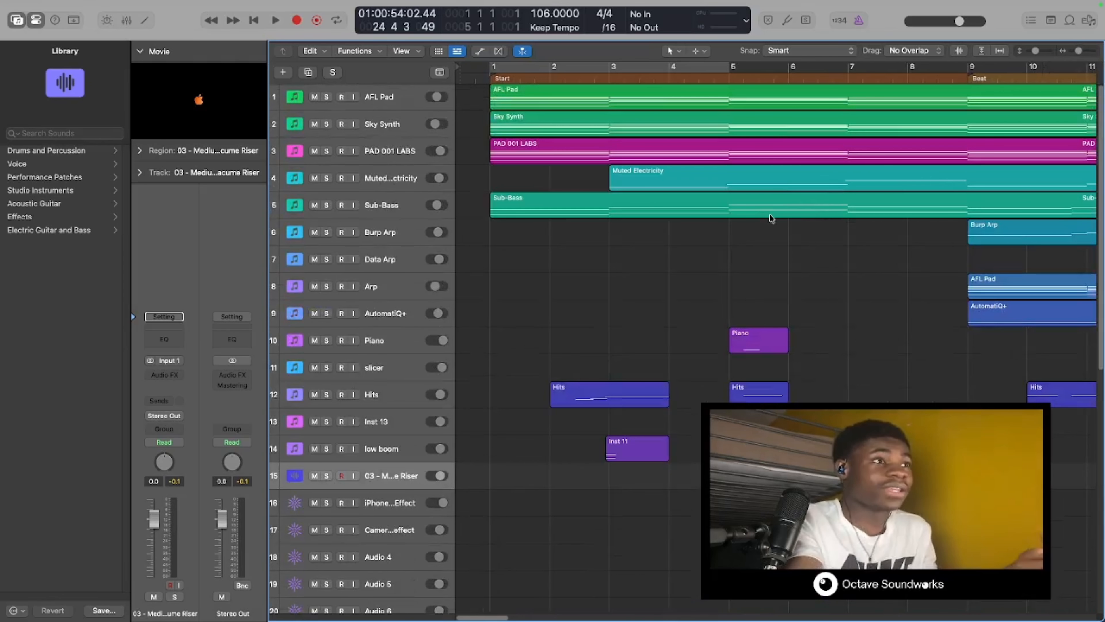
{"action": "left_click", "coordinate": [476, 78]}
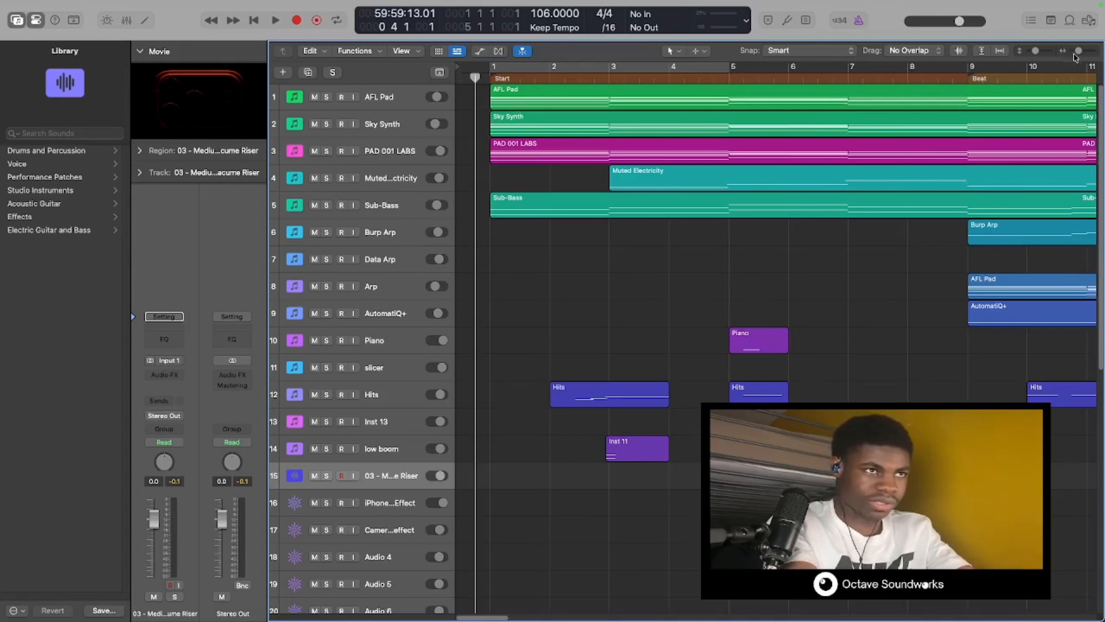
{"action": "left_click_drag", "start_coordinate": [1081, 54], "coordinate": [1077, 57]}
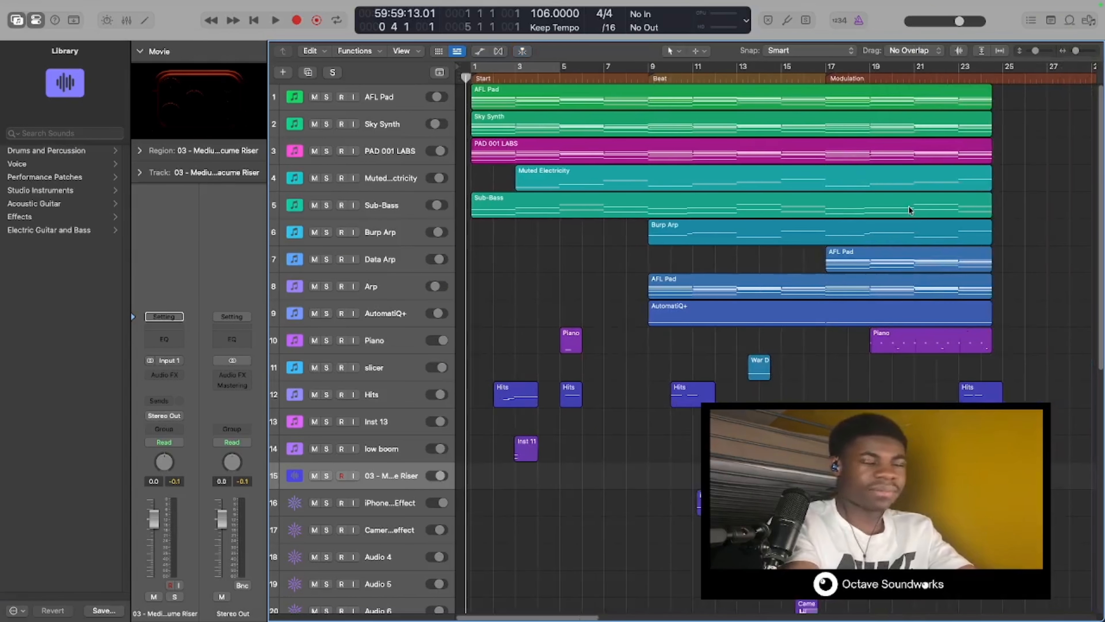